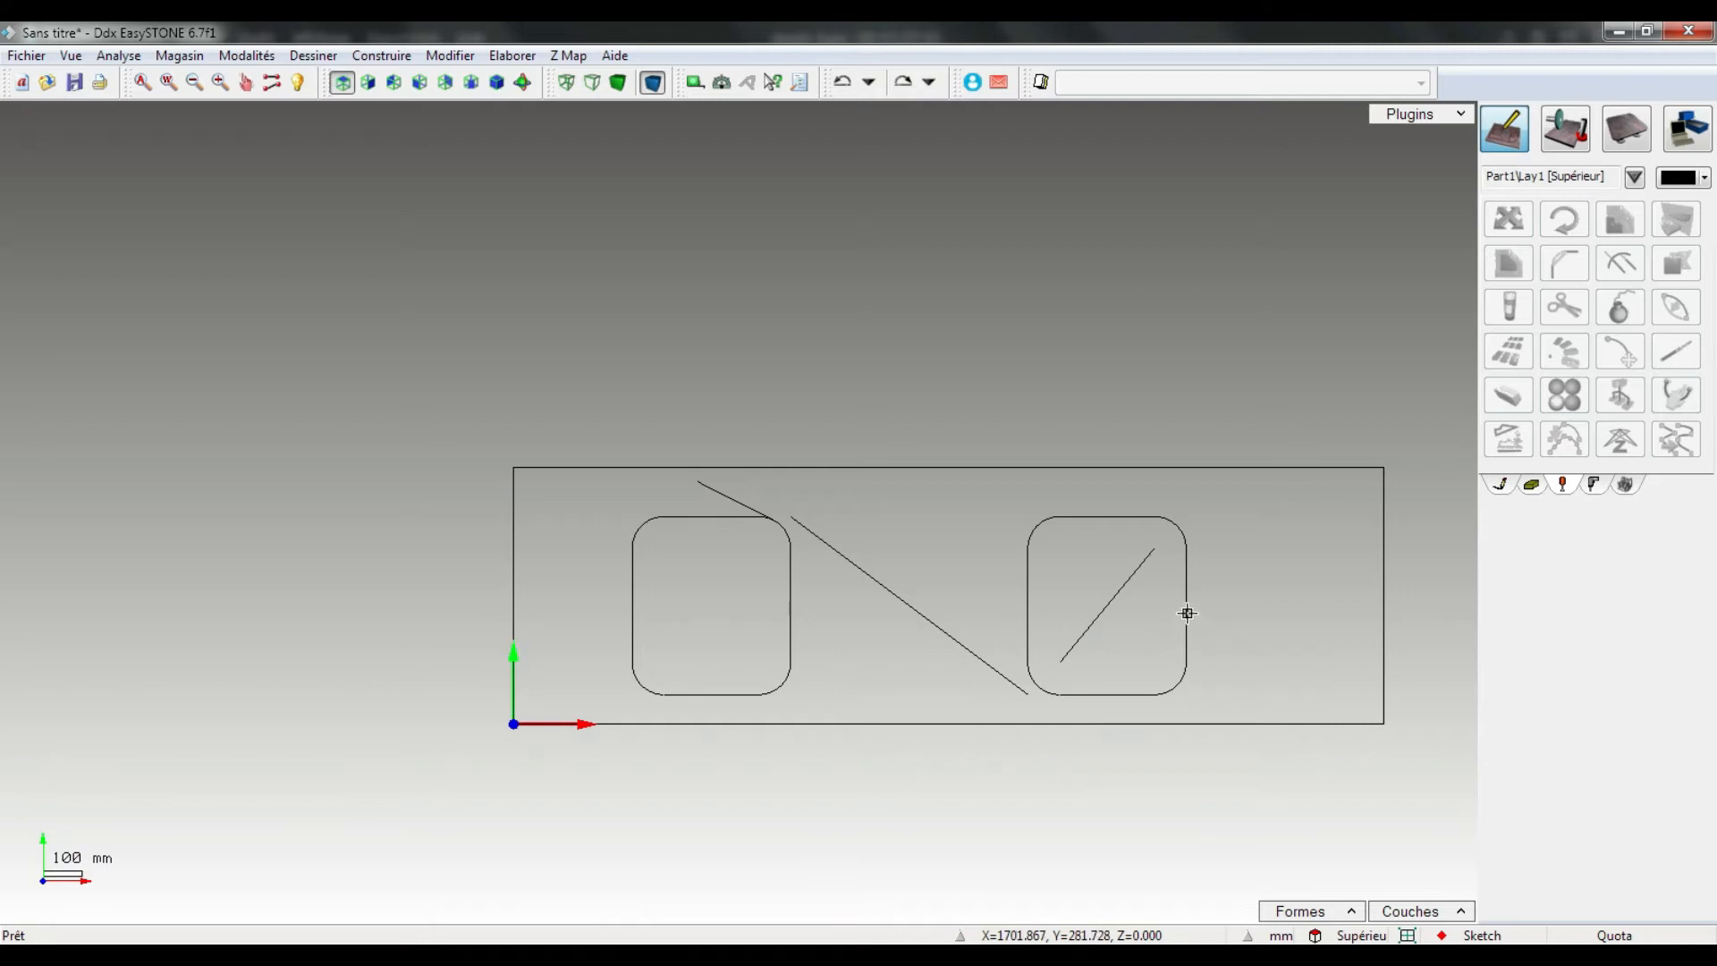
Set the width of the right-hand rounded rectangle to 450 mm using its dynamic dimension.
left_click(1187, 613, "ctrl")
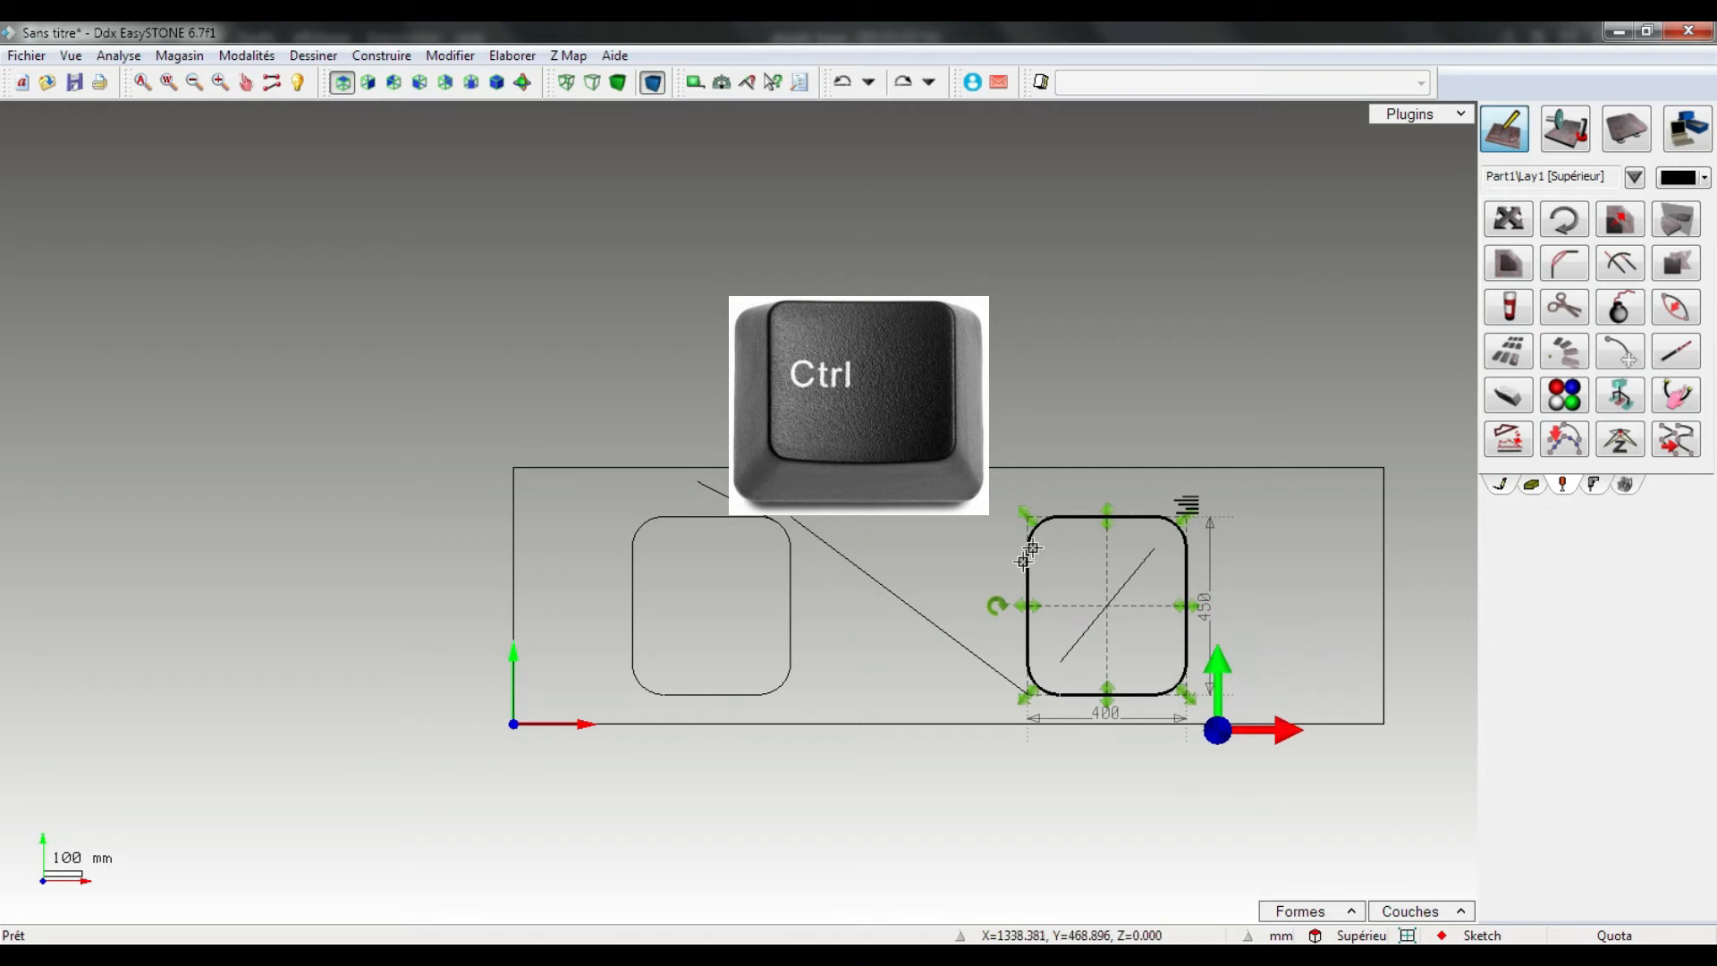
left_click(1403, 936)
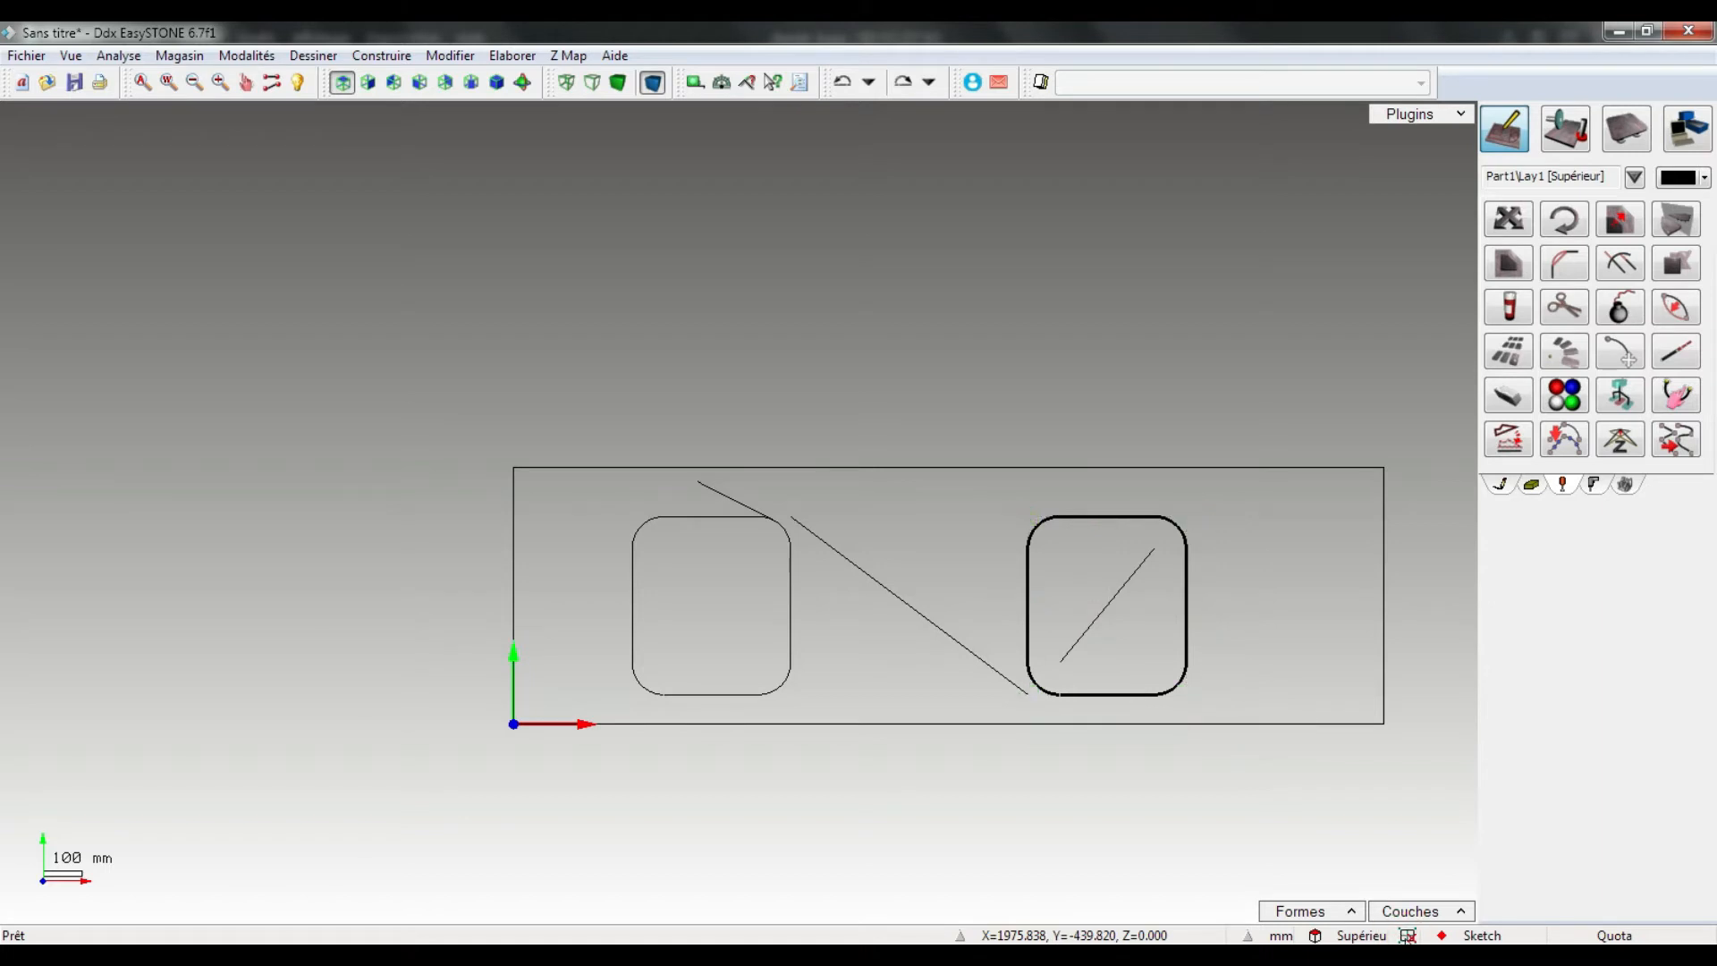
left_click(1407, 935)
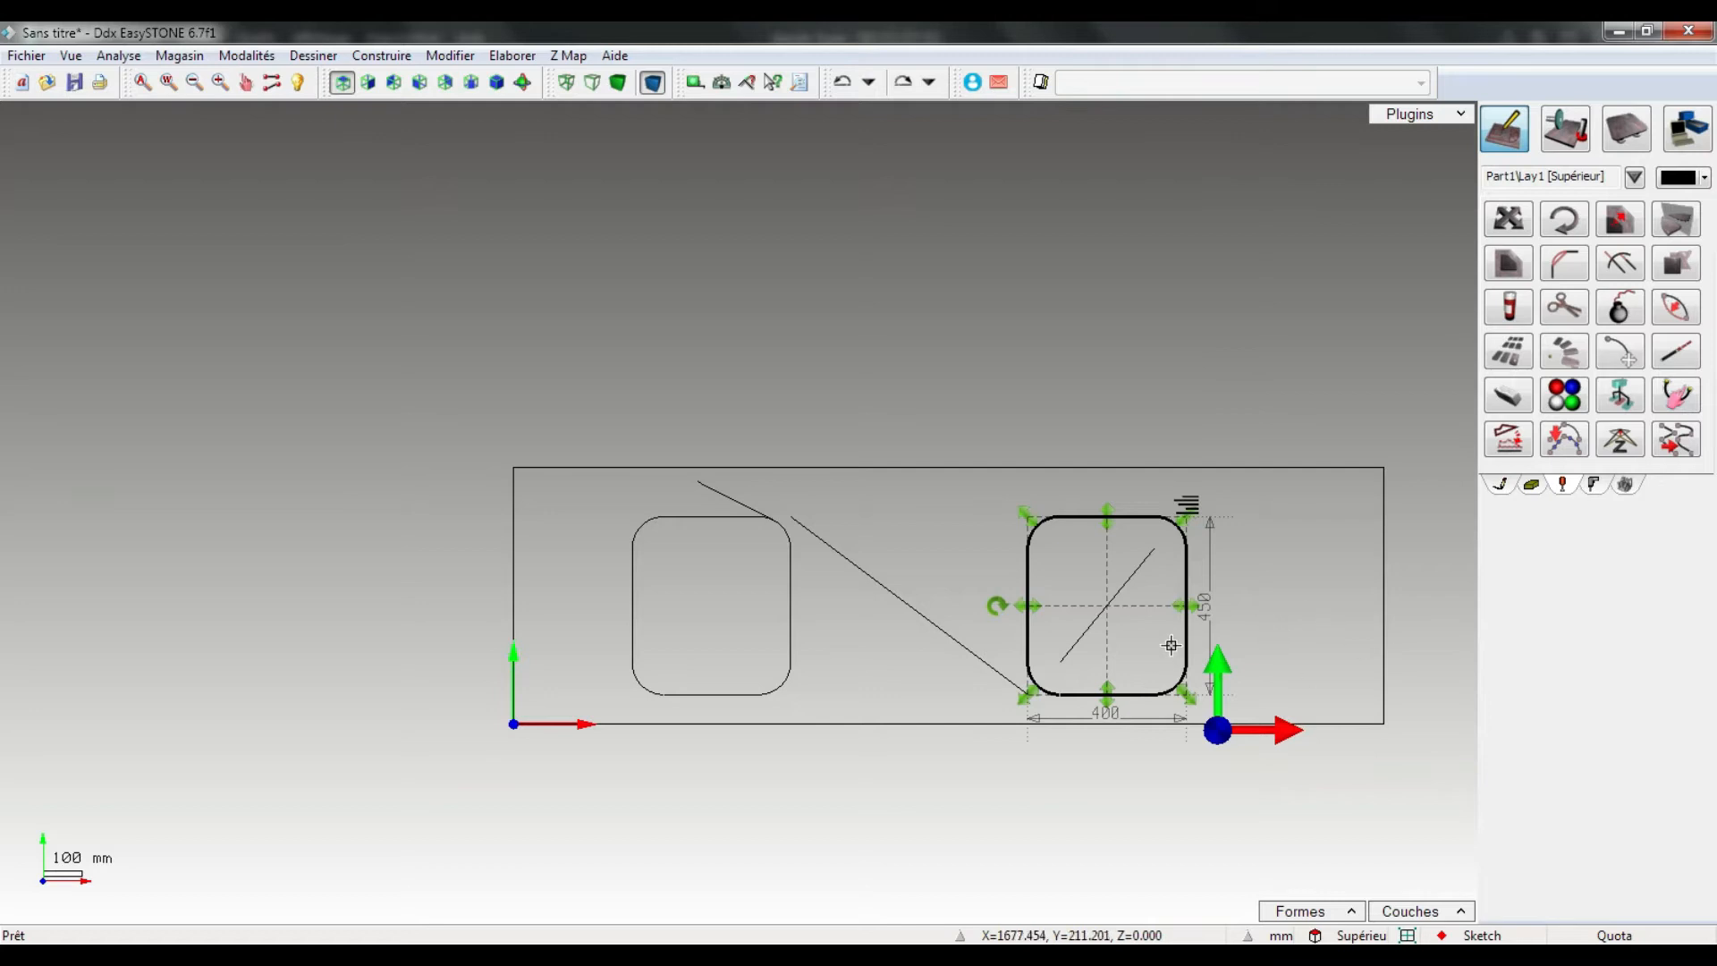
left_click(1109, 719)
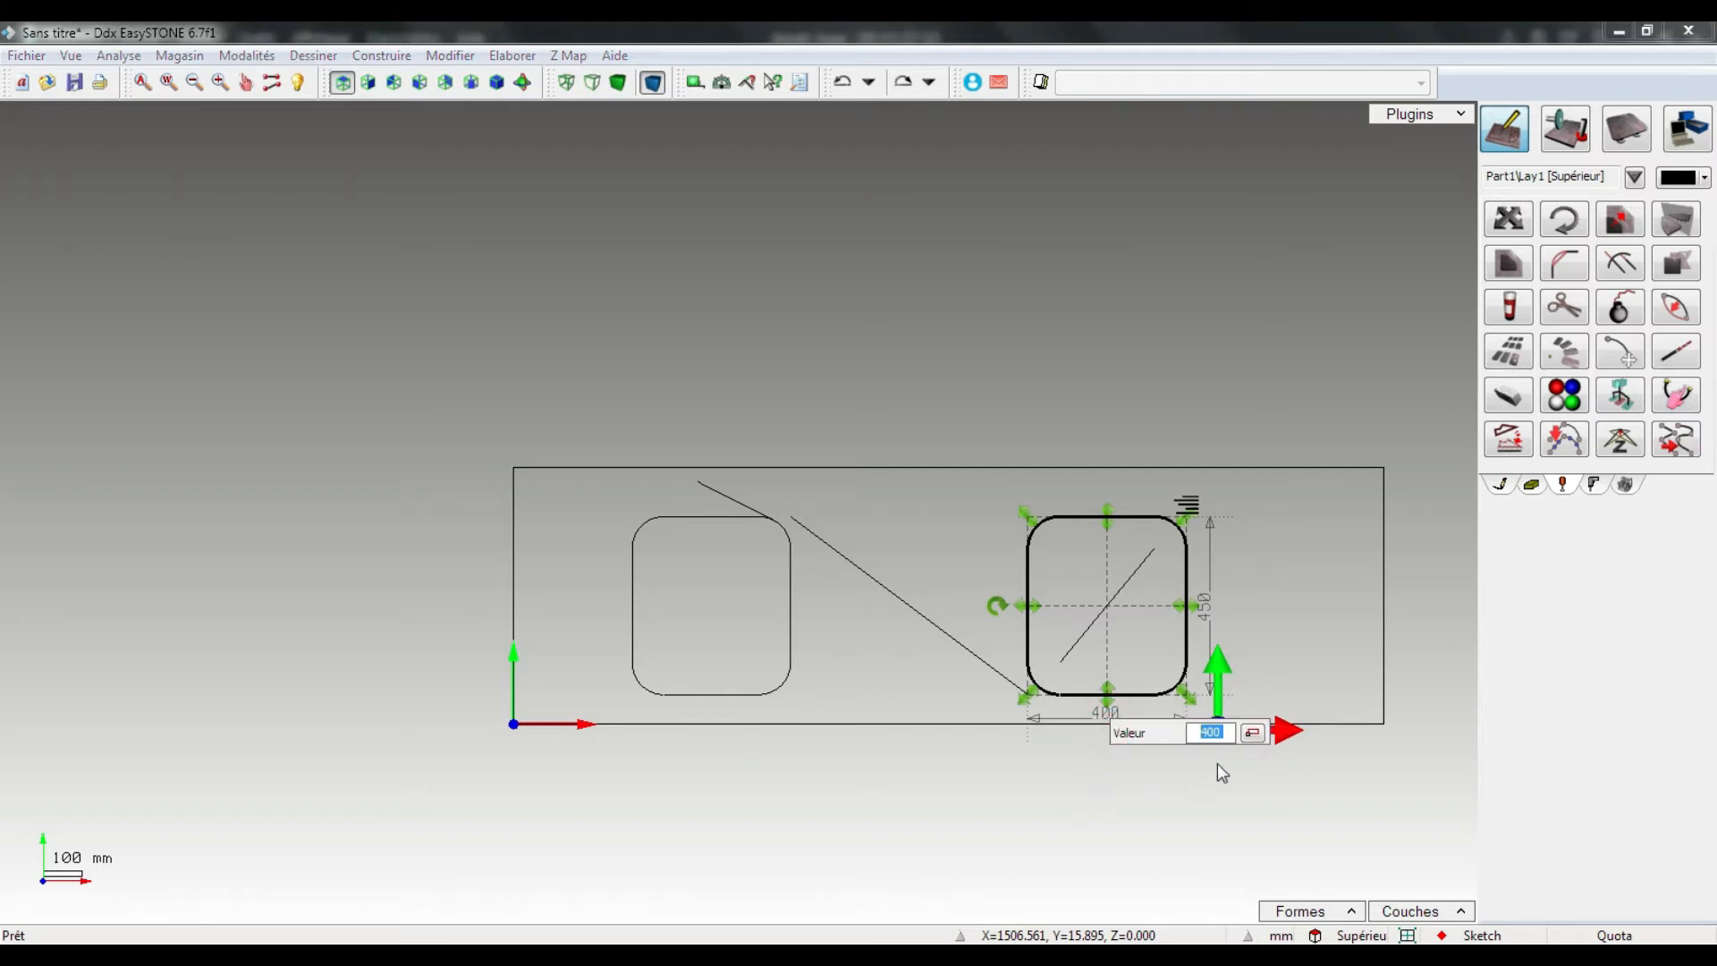
left_click(1227, 736)
left_click_drag(1227, 735, 1181, 743)
key("Return")
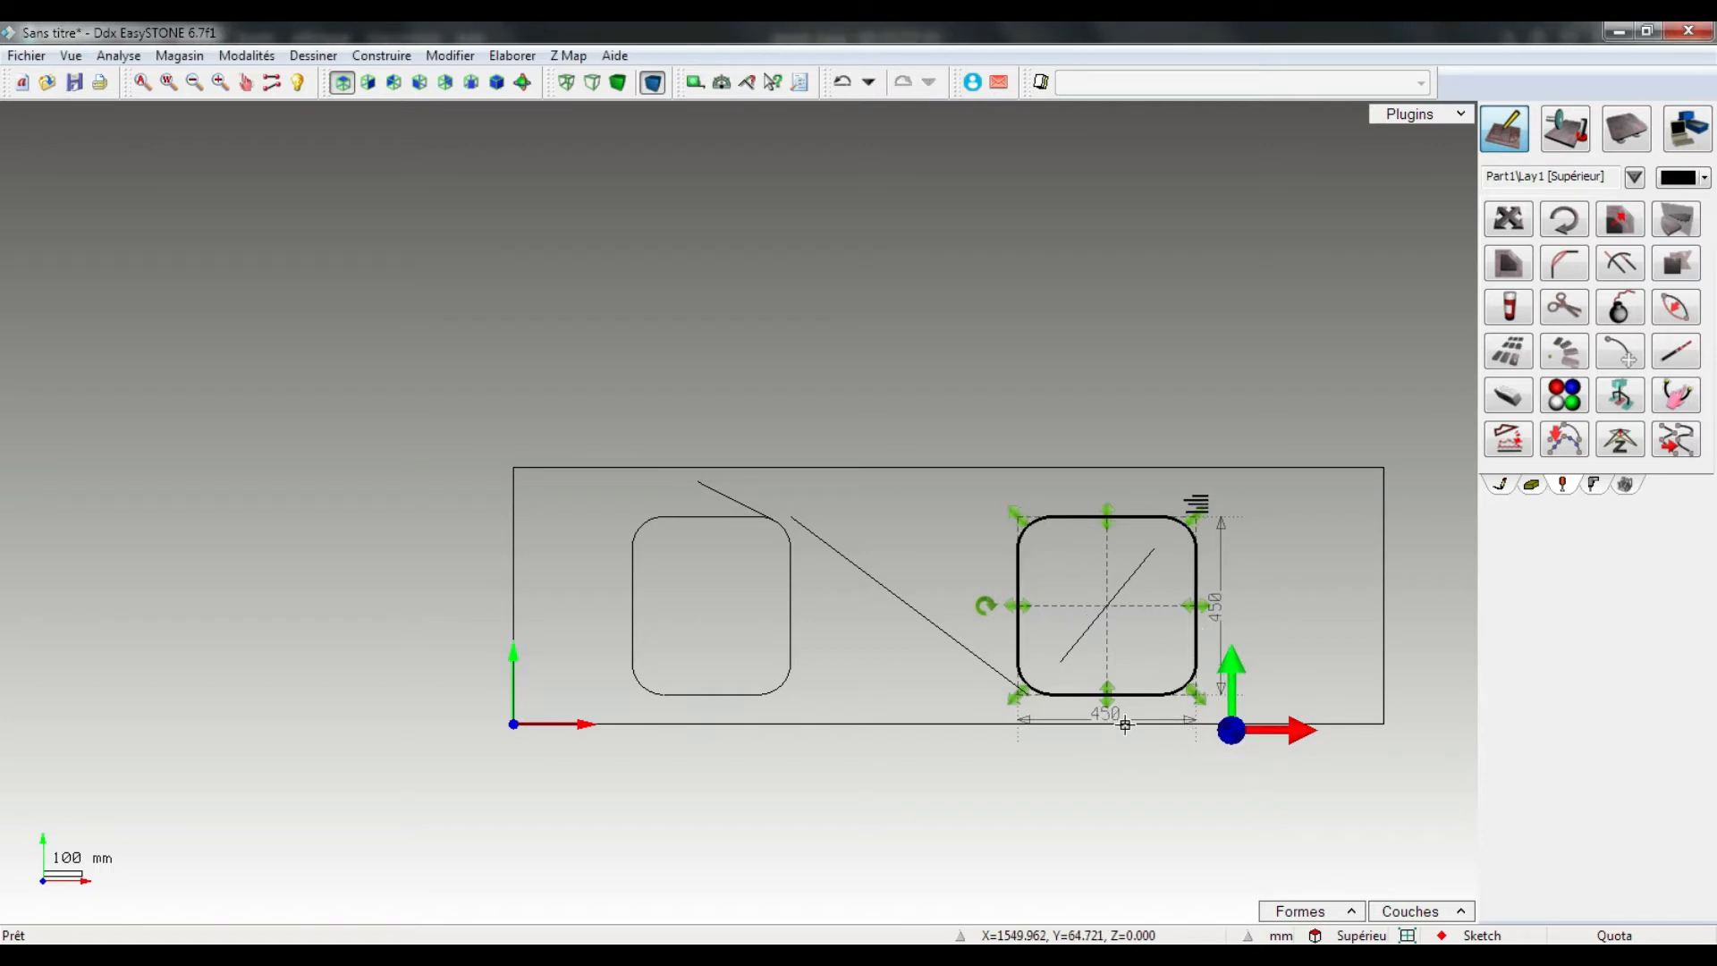
key("Escape")
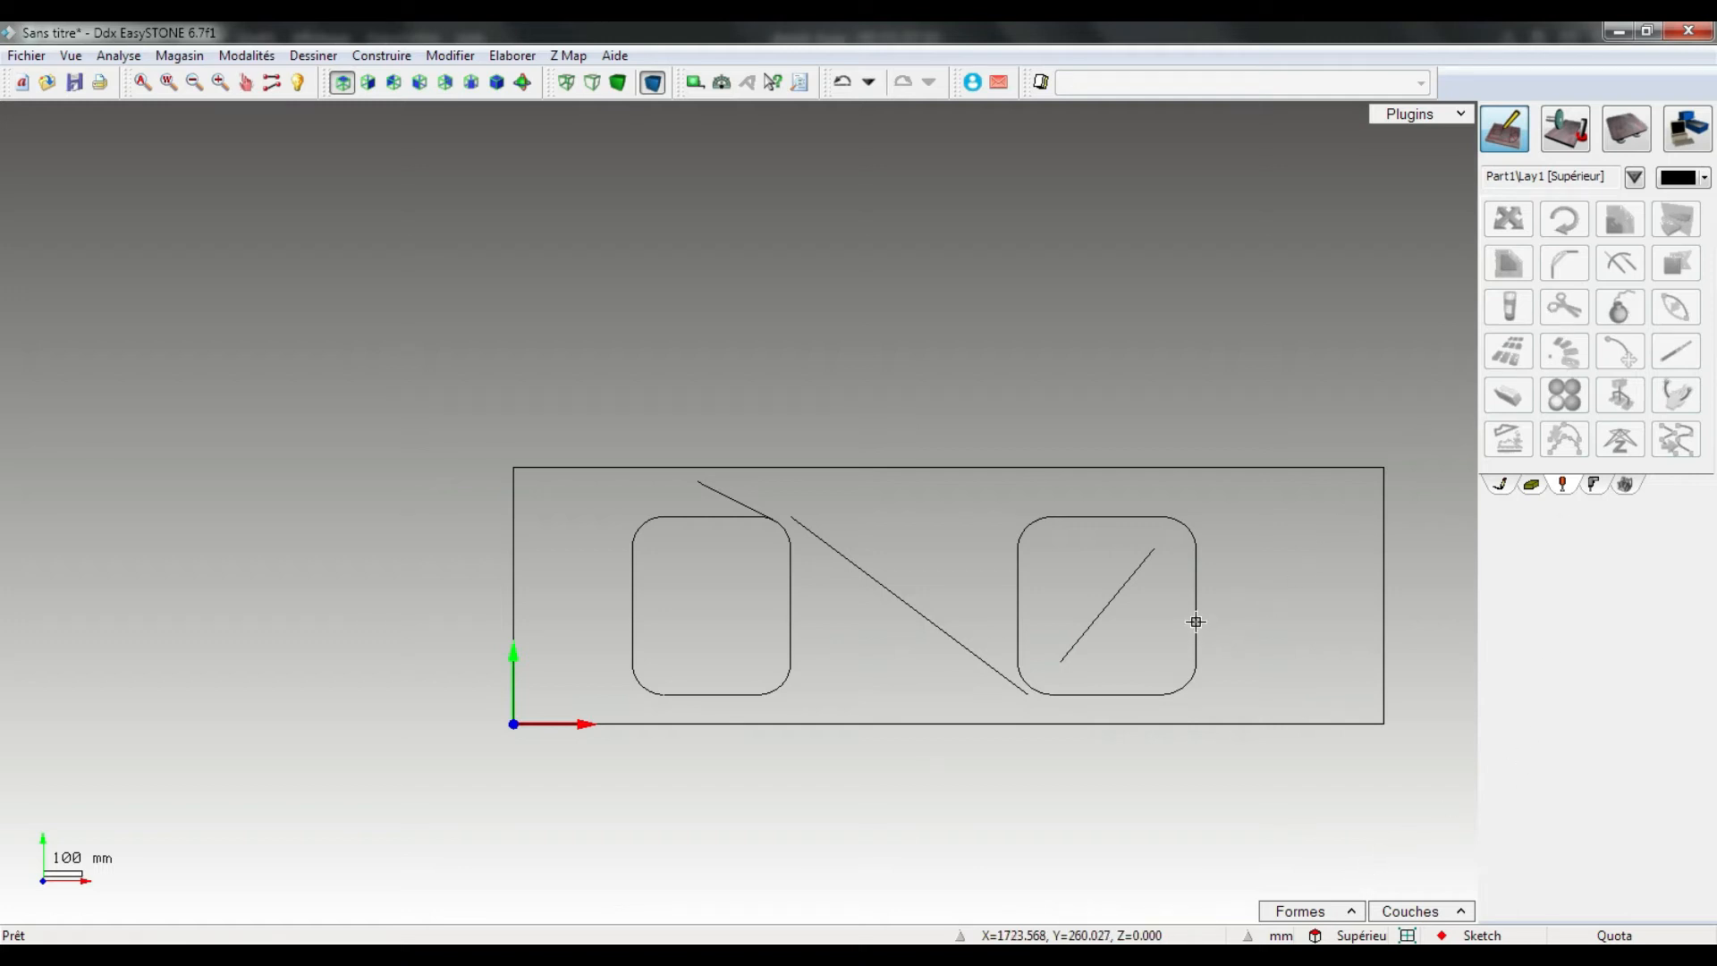
Turn off the dynamic editing handles and move the right-hand rounded rectangle 100 mm in X, with destination 450+100,-33,0.
left_click(1408, 936)
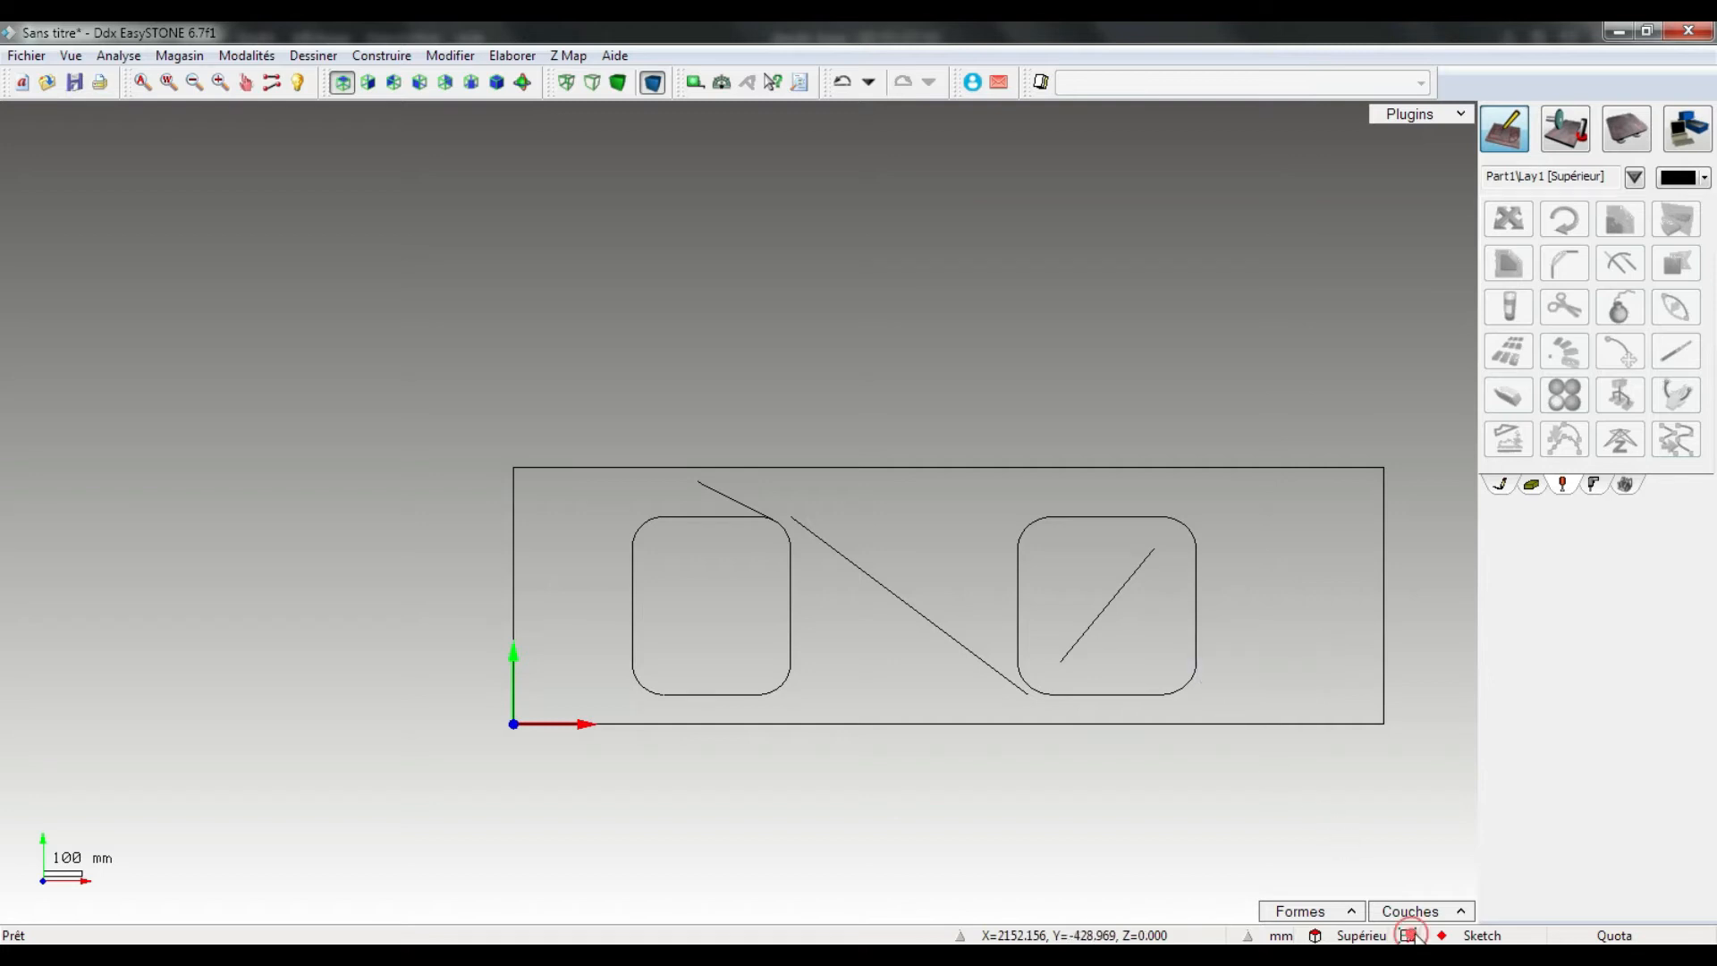
left_click(1197, 613)
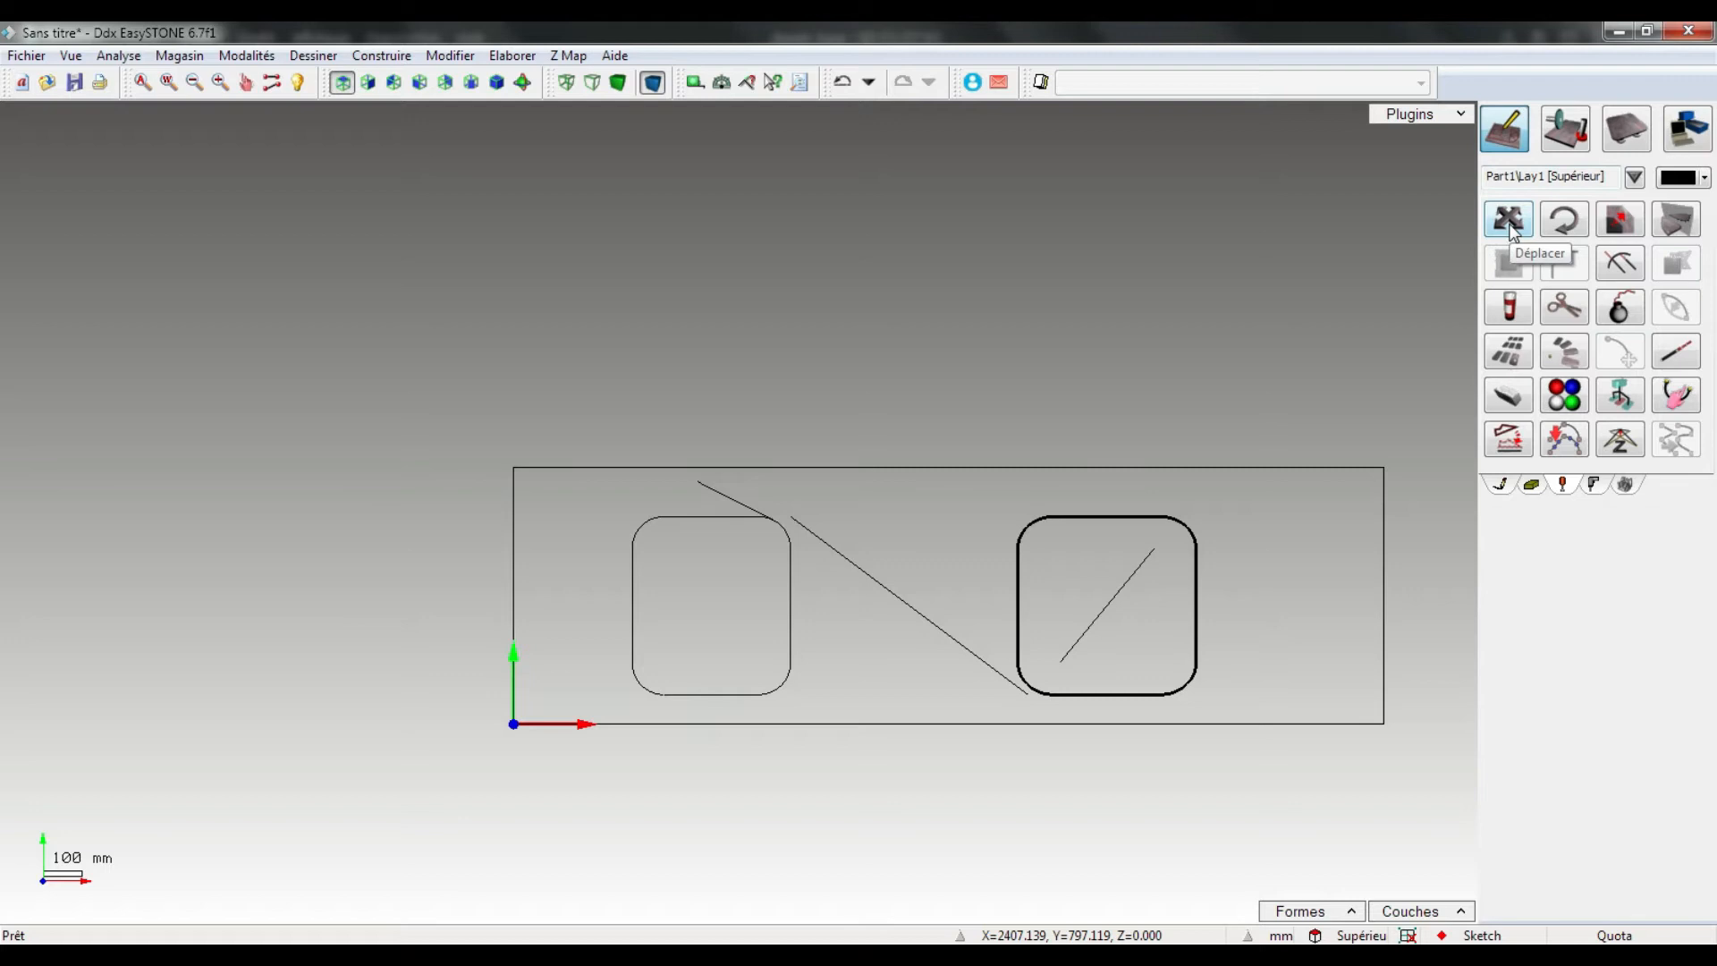
left_click(1508, 222)
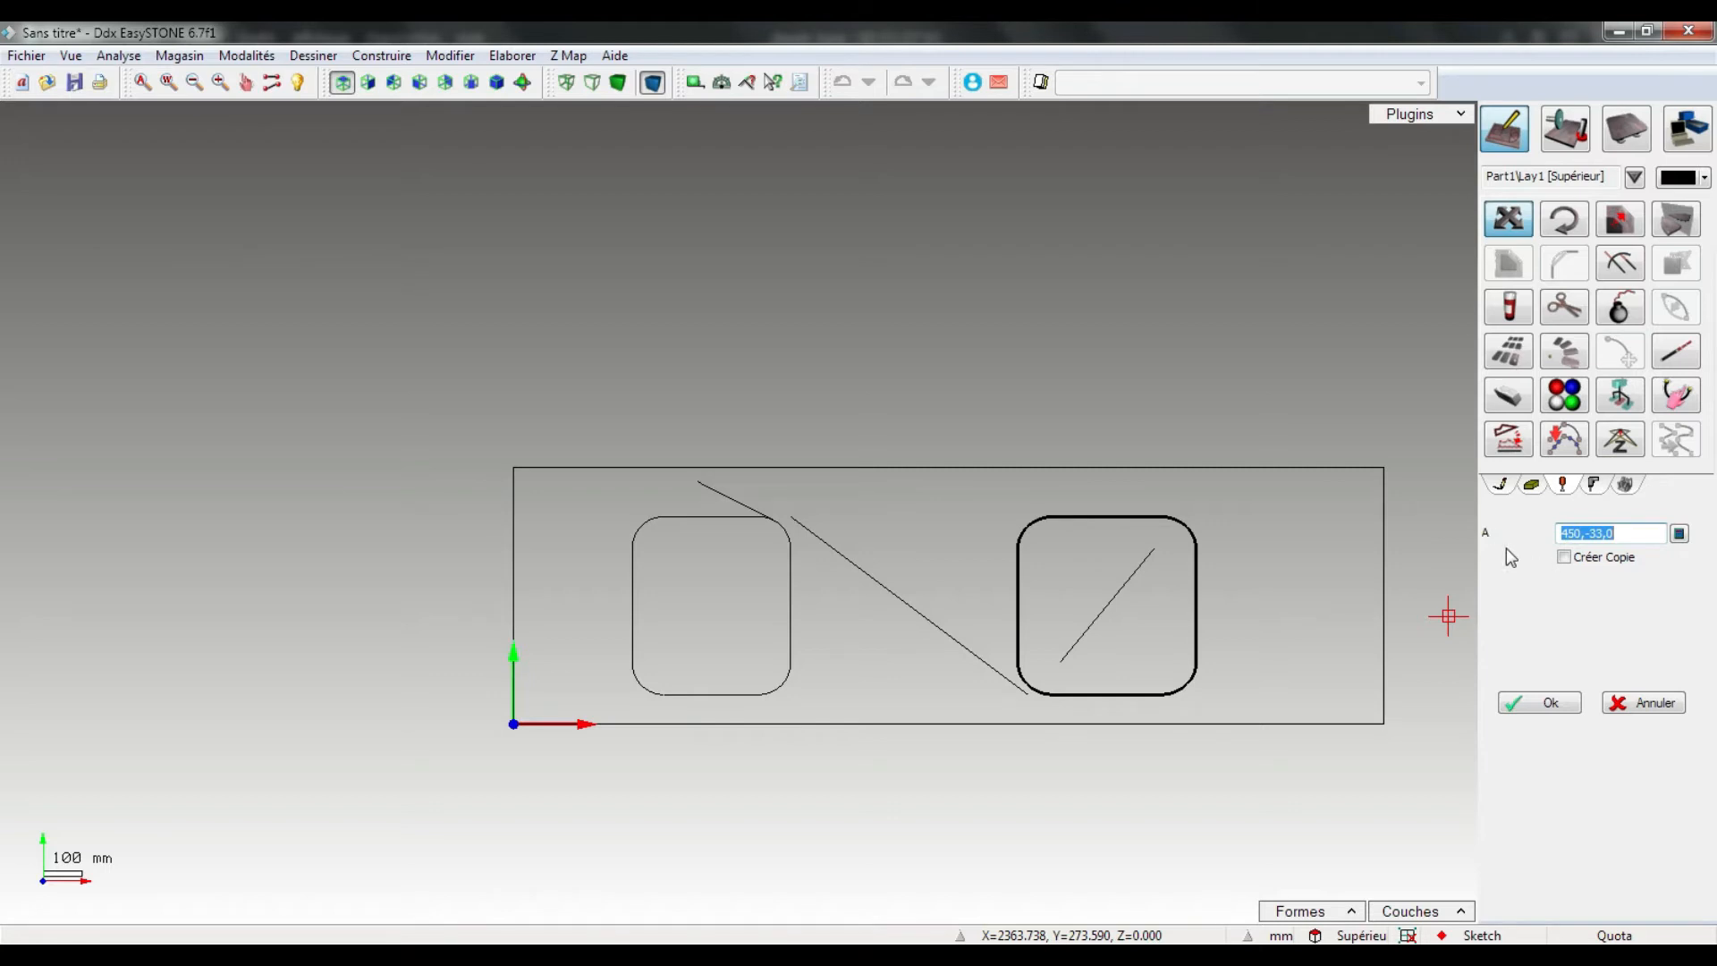
left_click(1581, 535)
key("Return")
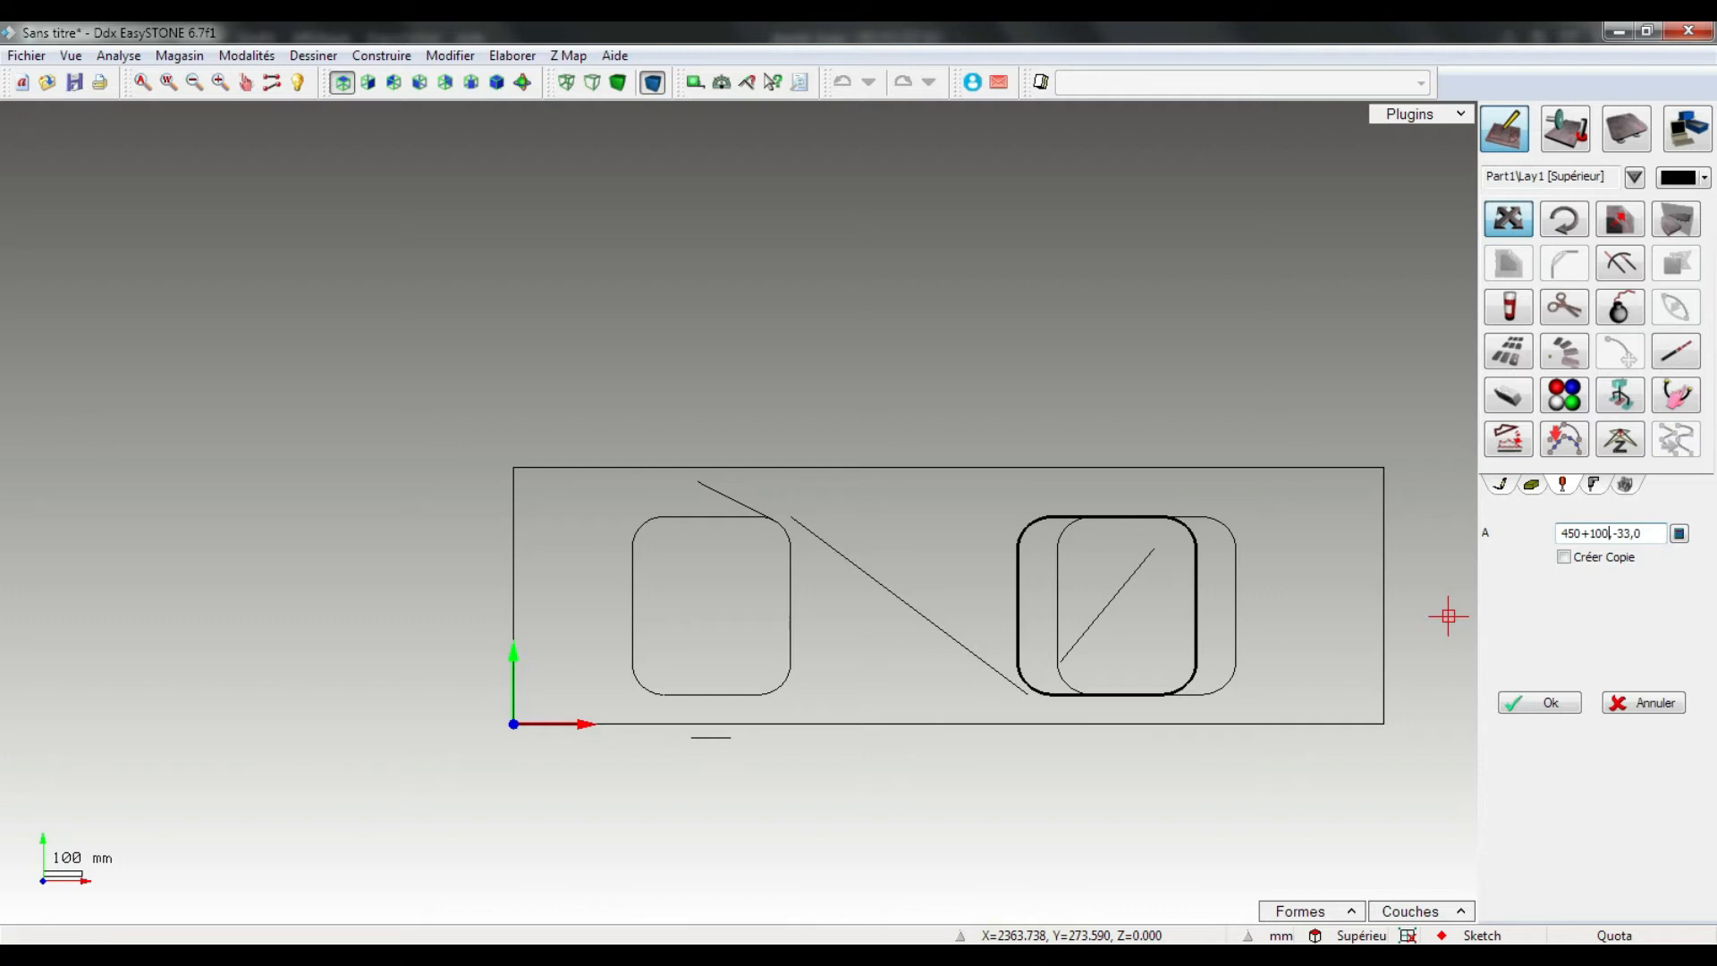
key("Return")
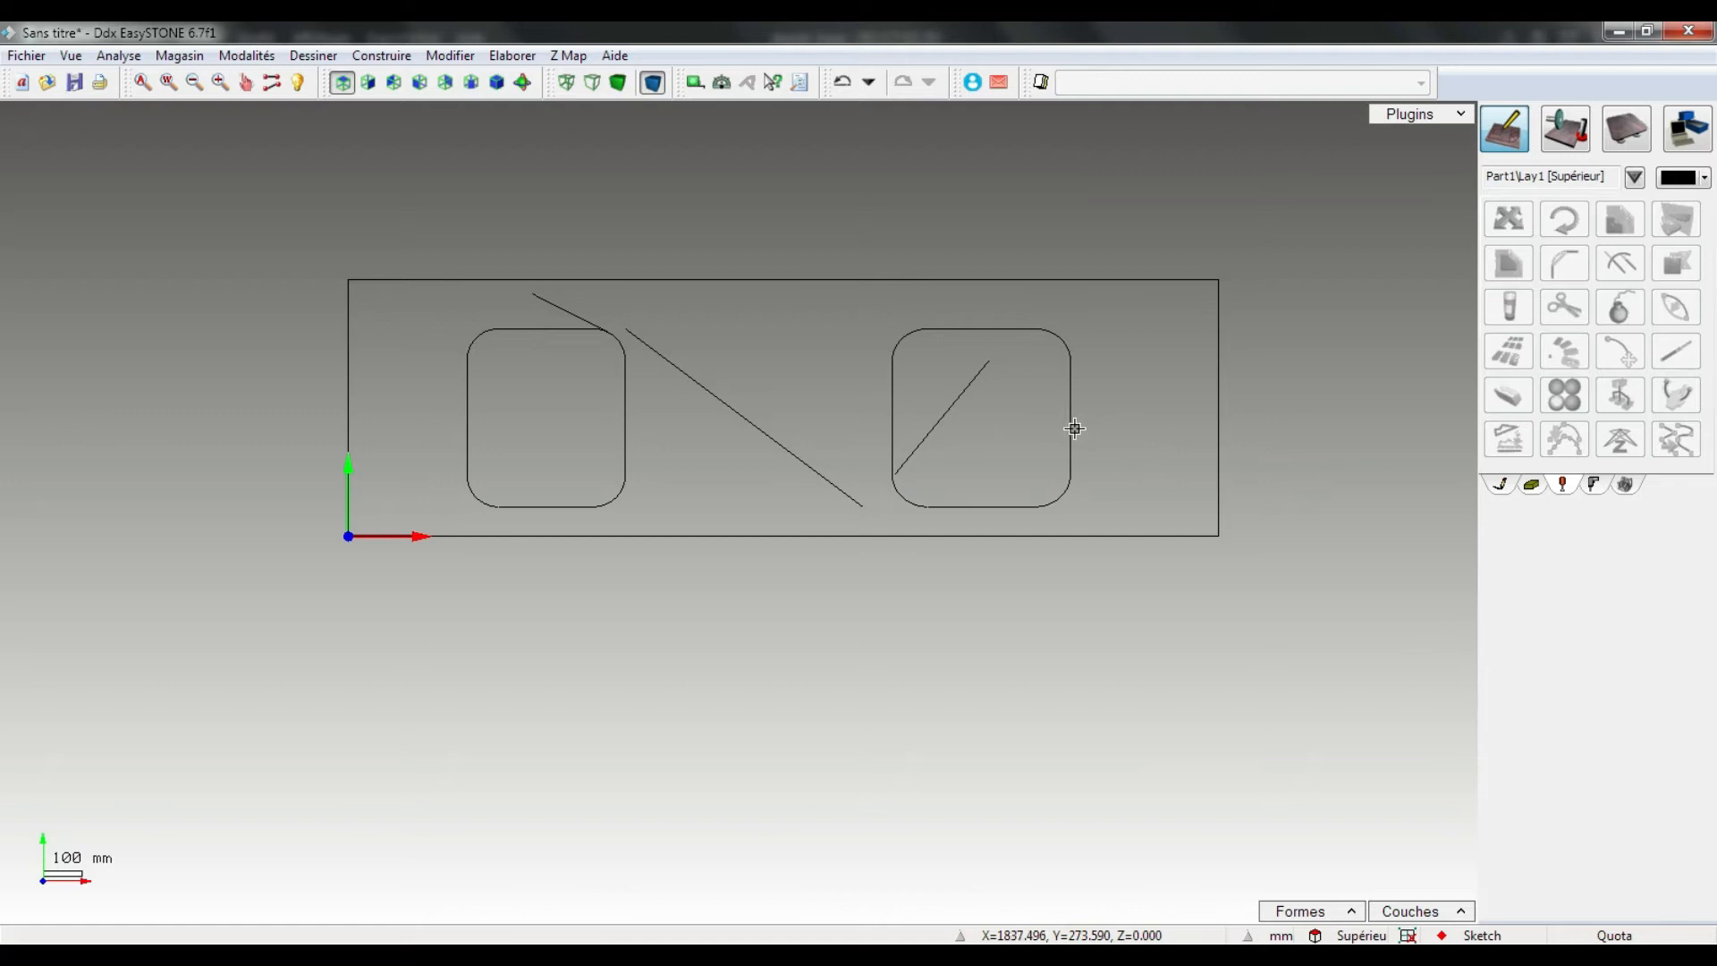
Move the right-hand rounded rectangle freehand to an empty area below the large rectangle's lower-left corner.
left_click(1073, 427)
left_click(1507, 218)
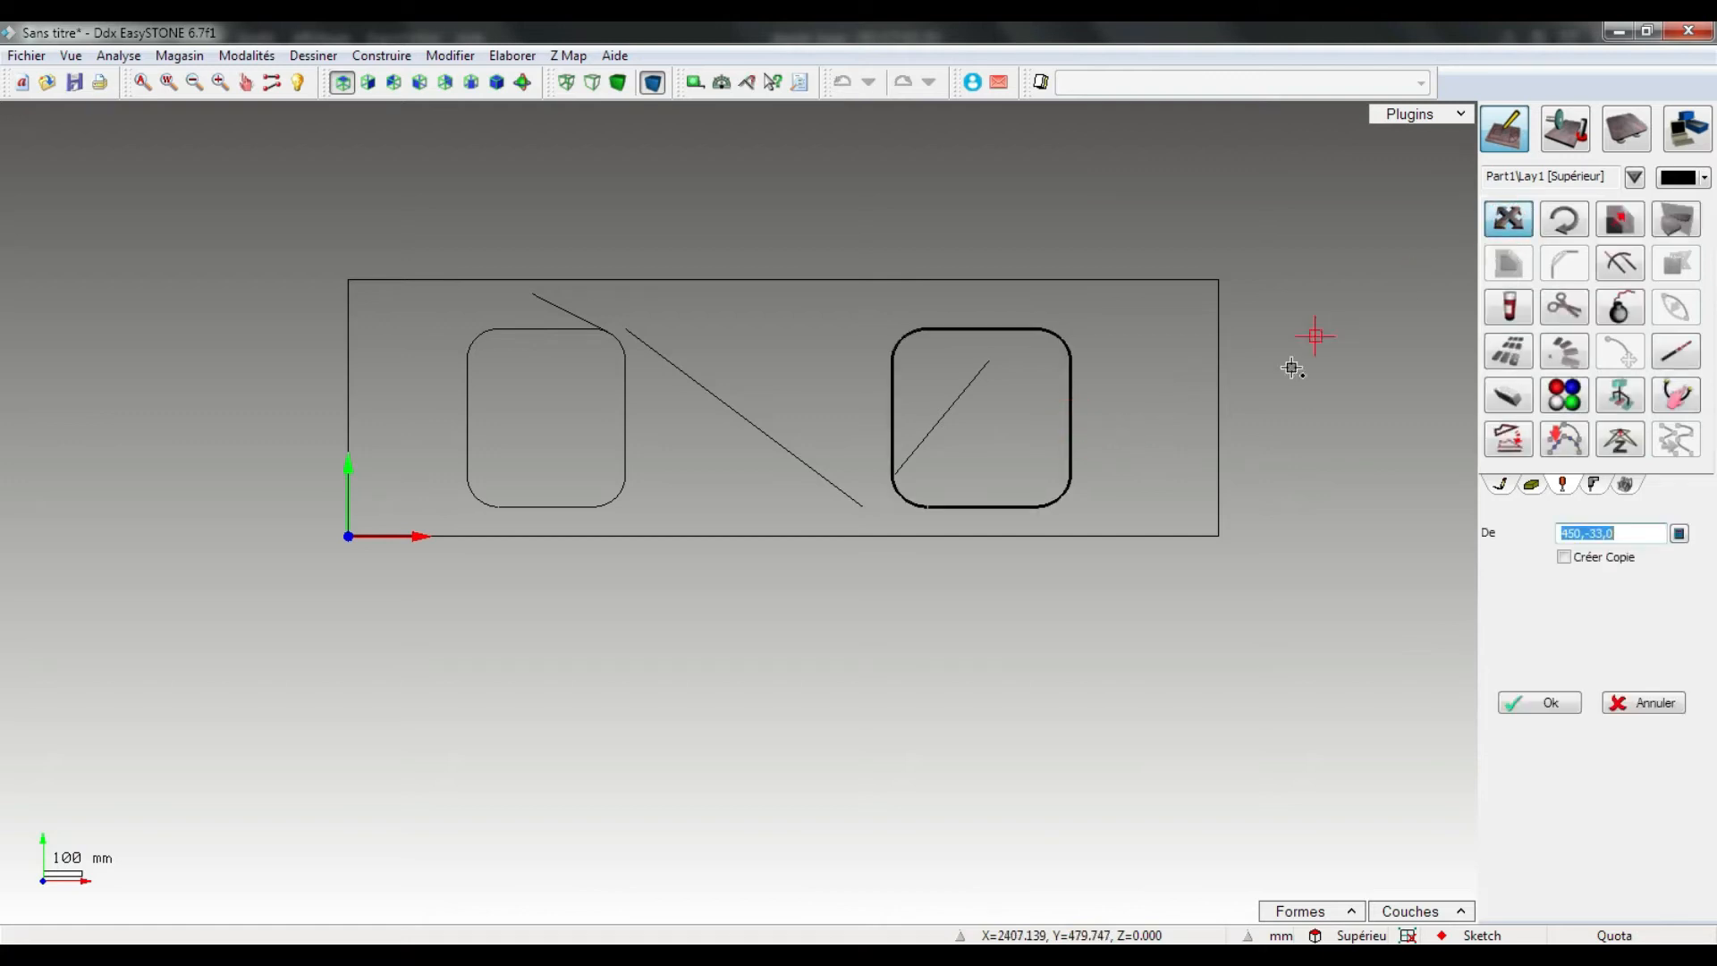
left_click(1029, 438)
left_click(477, 777)
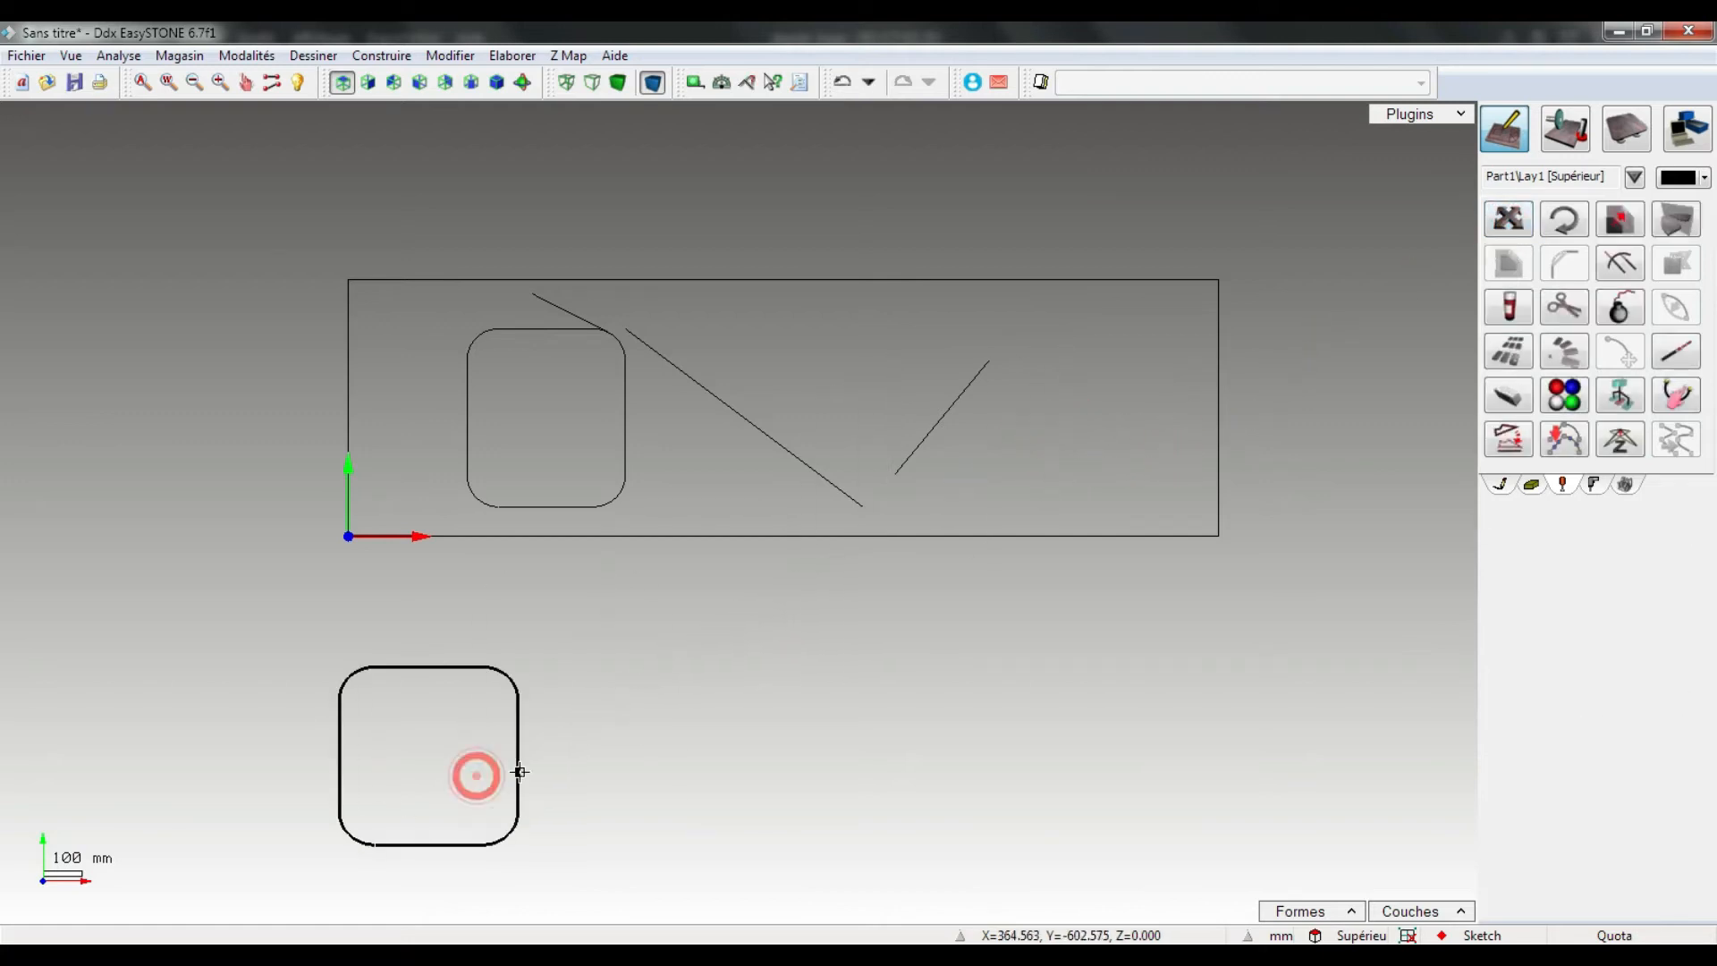
left_click(1143, 500)
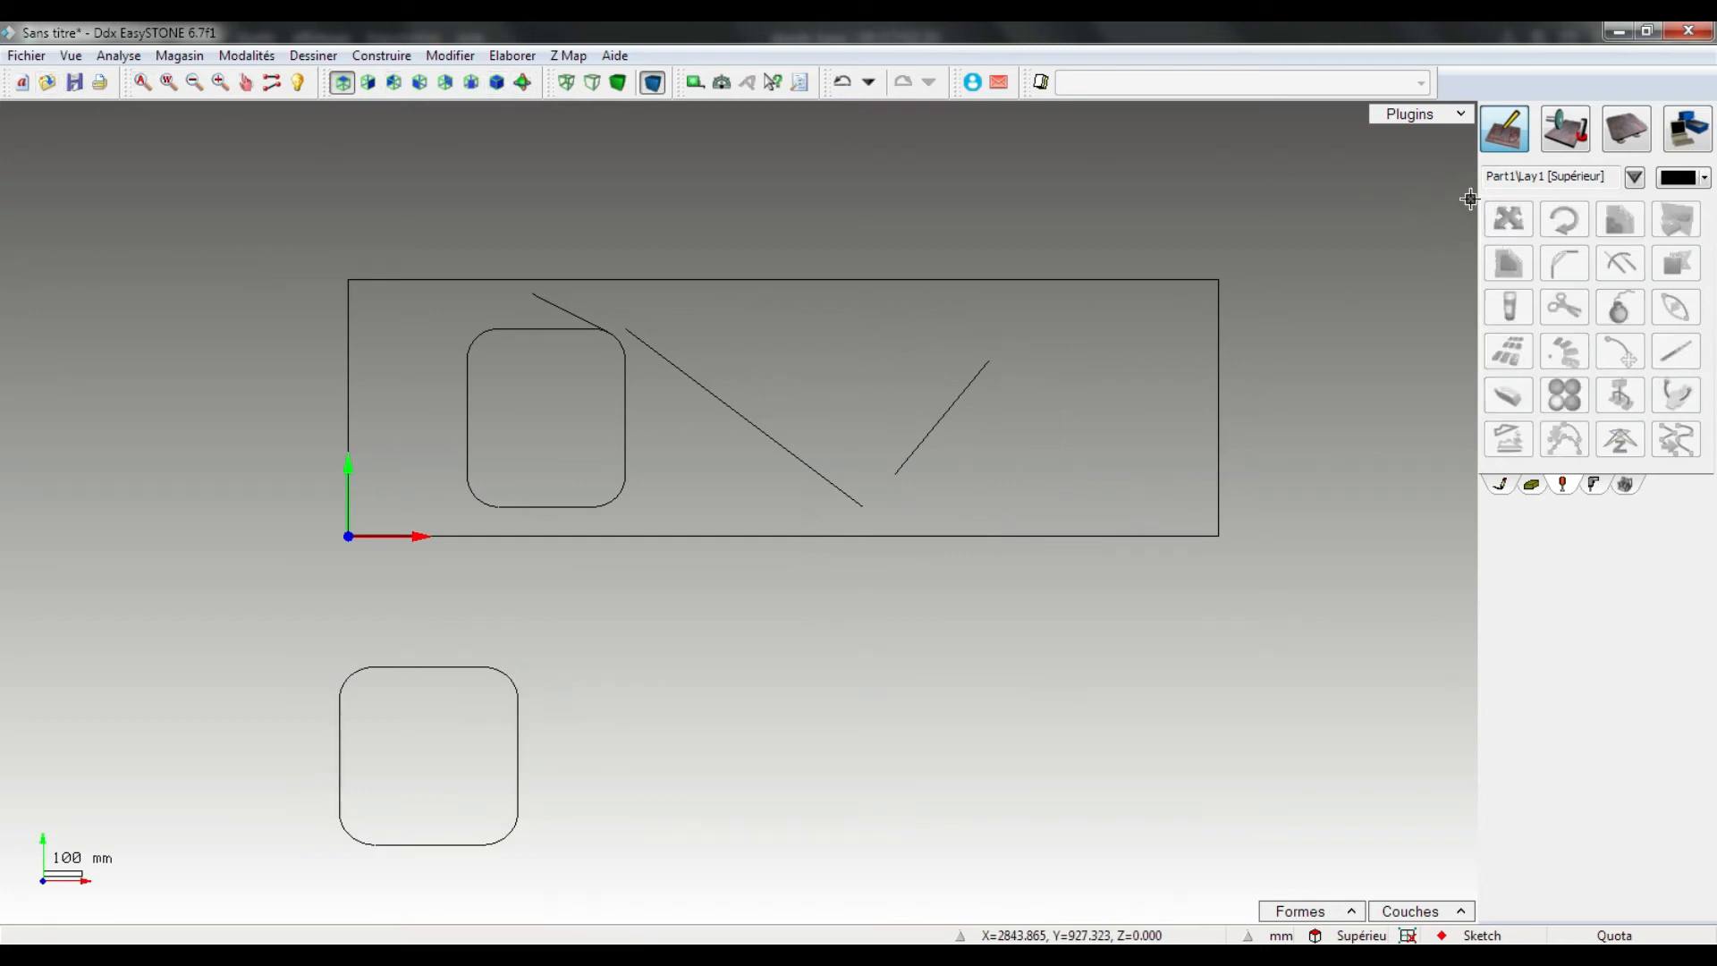
Offset a copy of the large rectangle's right edge 600 mm inward, using the Gauche side.
left_click(1499, 484)
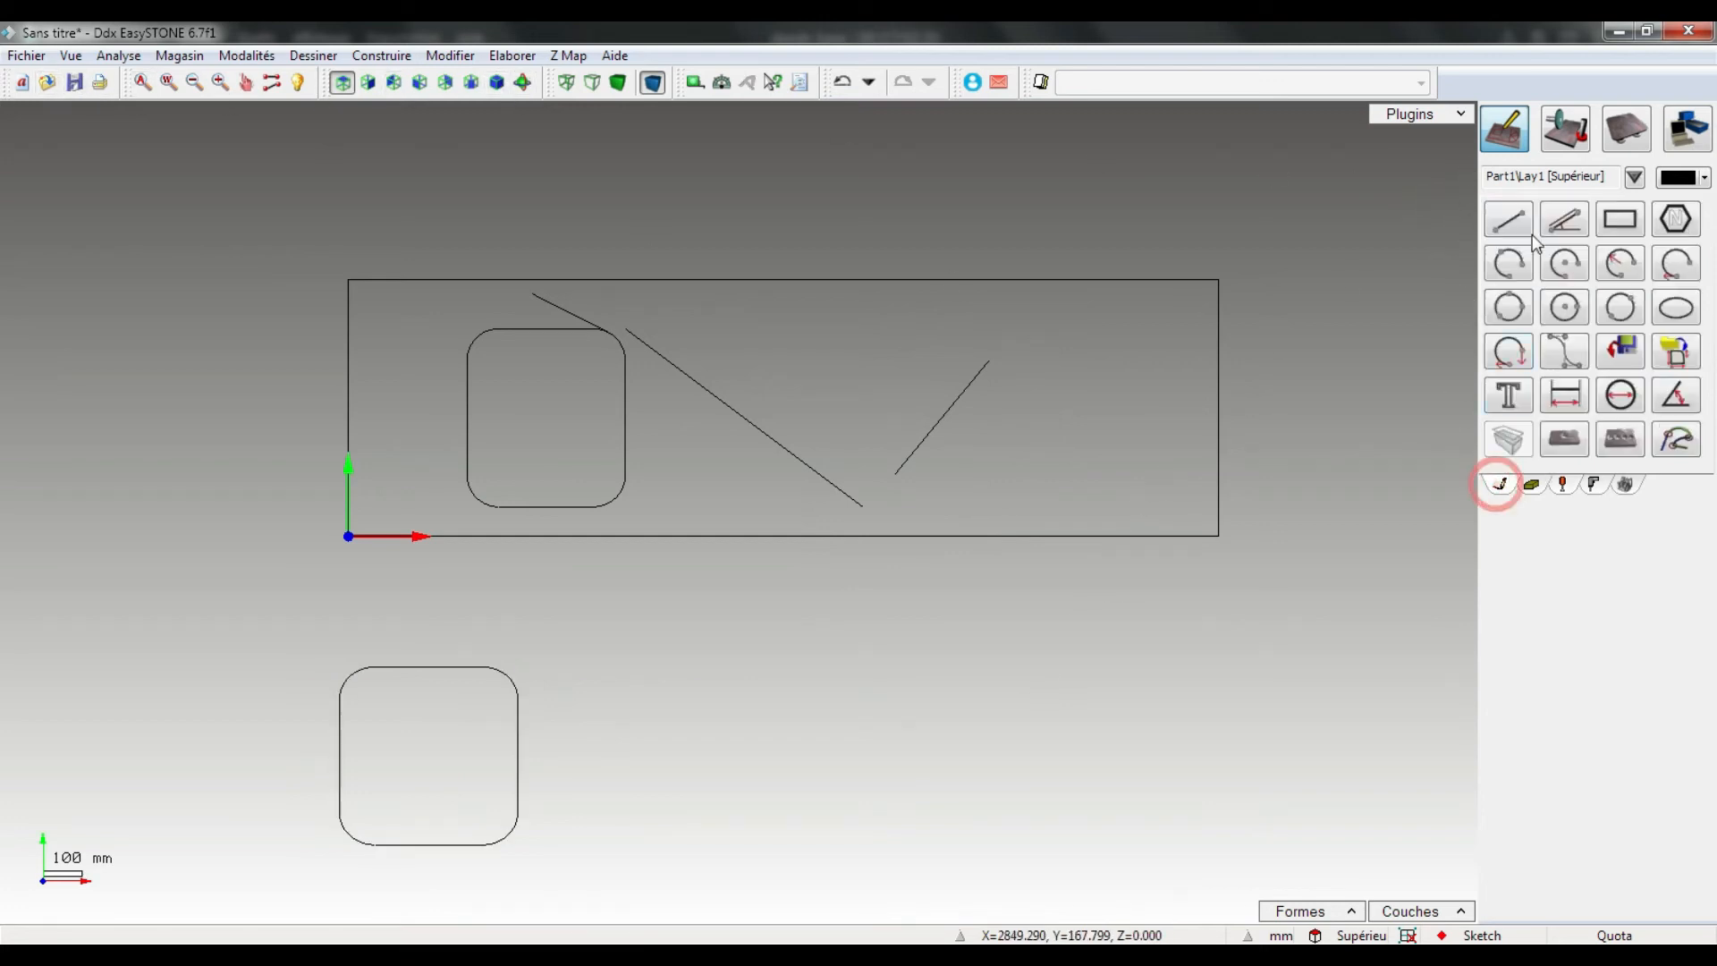
left_click(1563, 485)
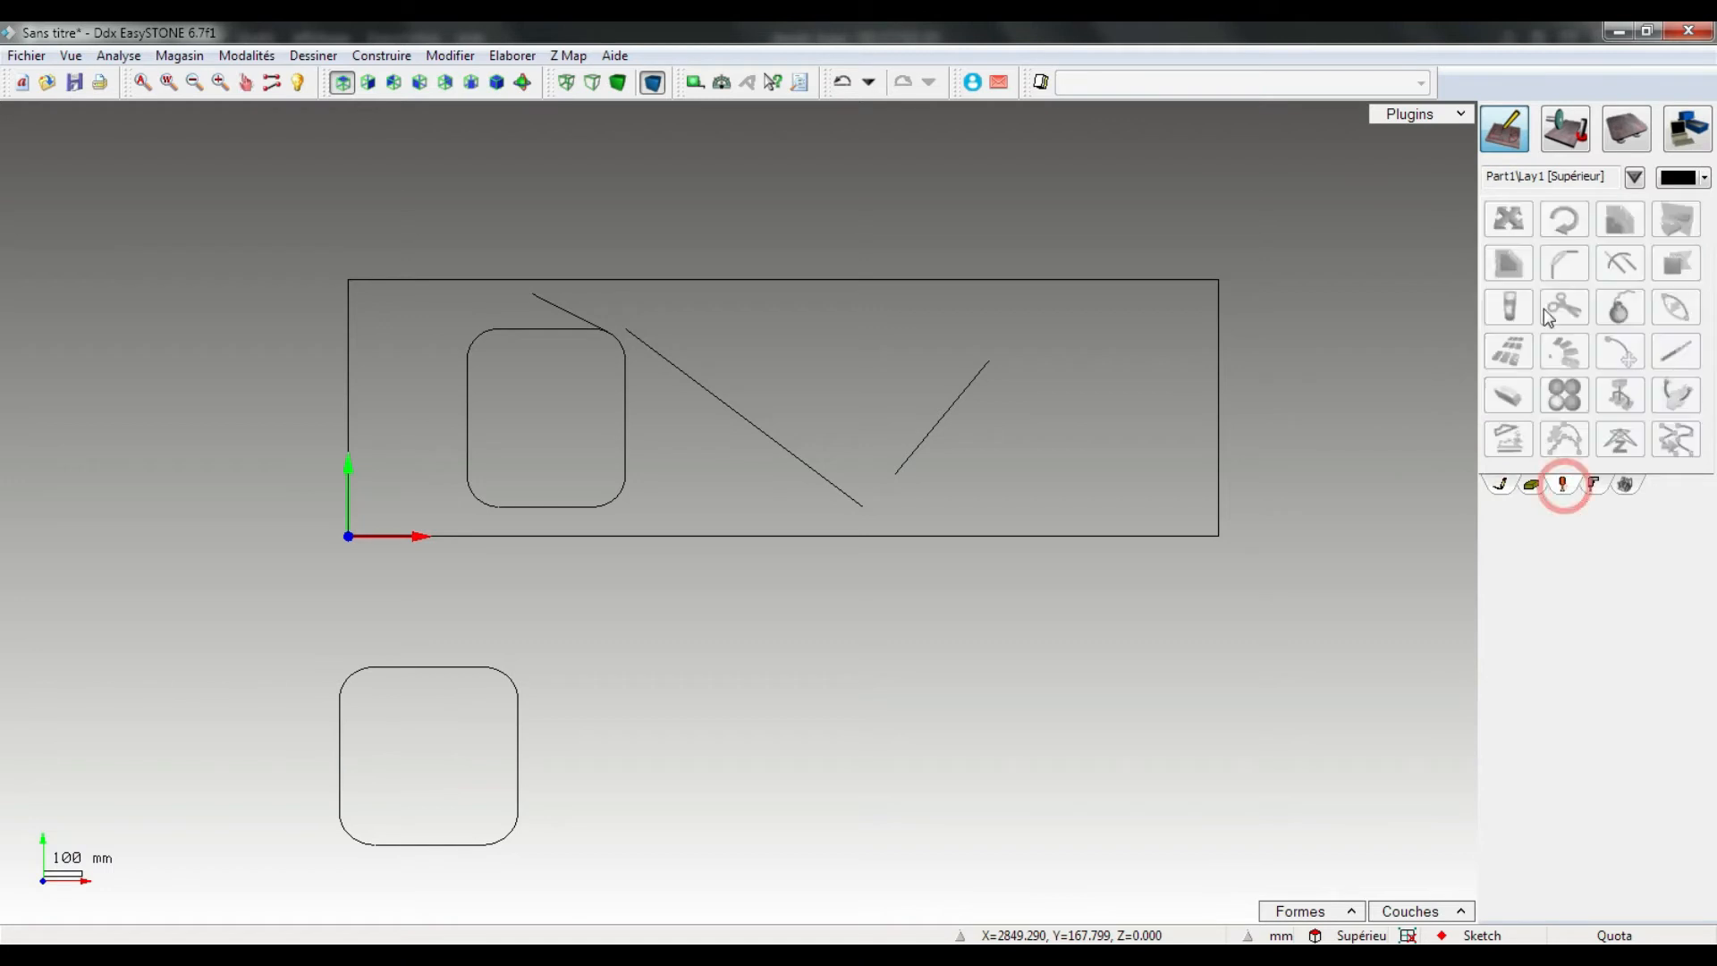
left_click(1219, 459)
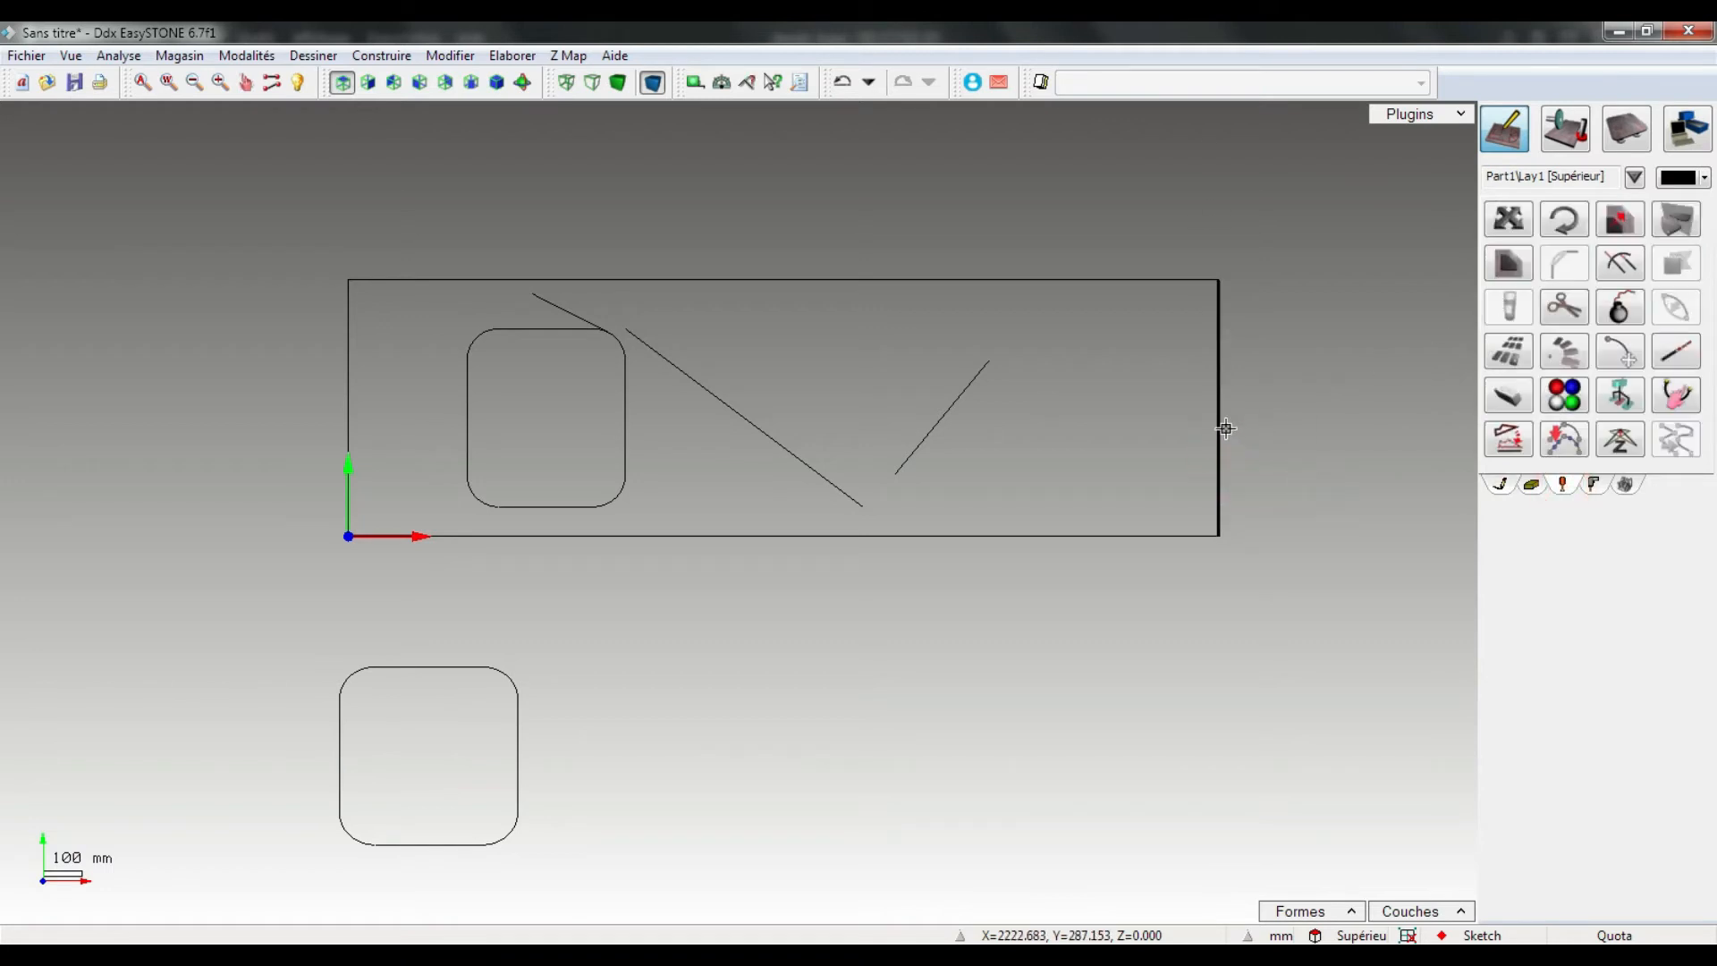
left_click(1508, 266)
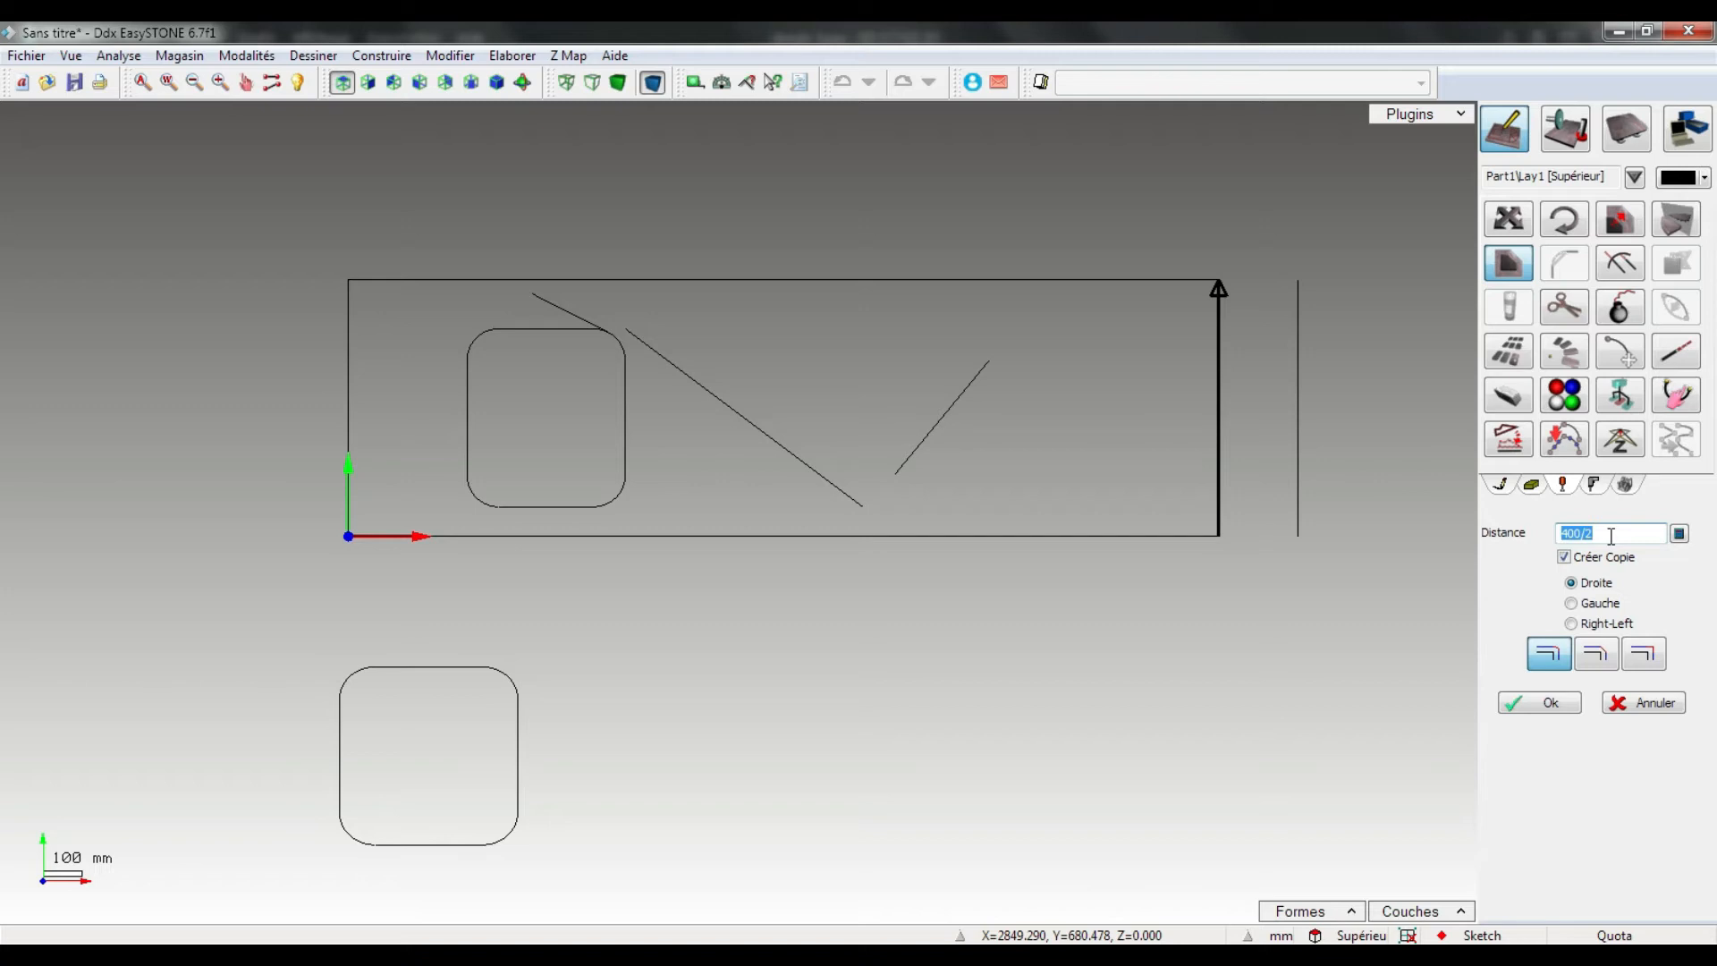
type("600")
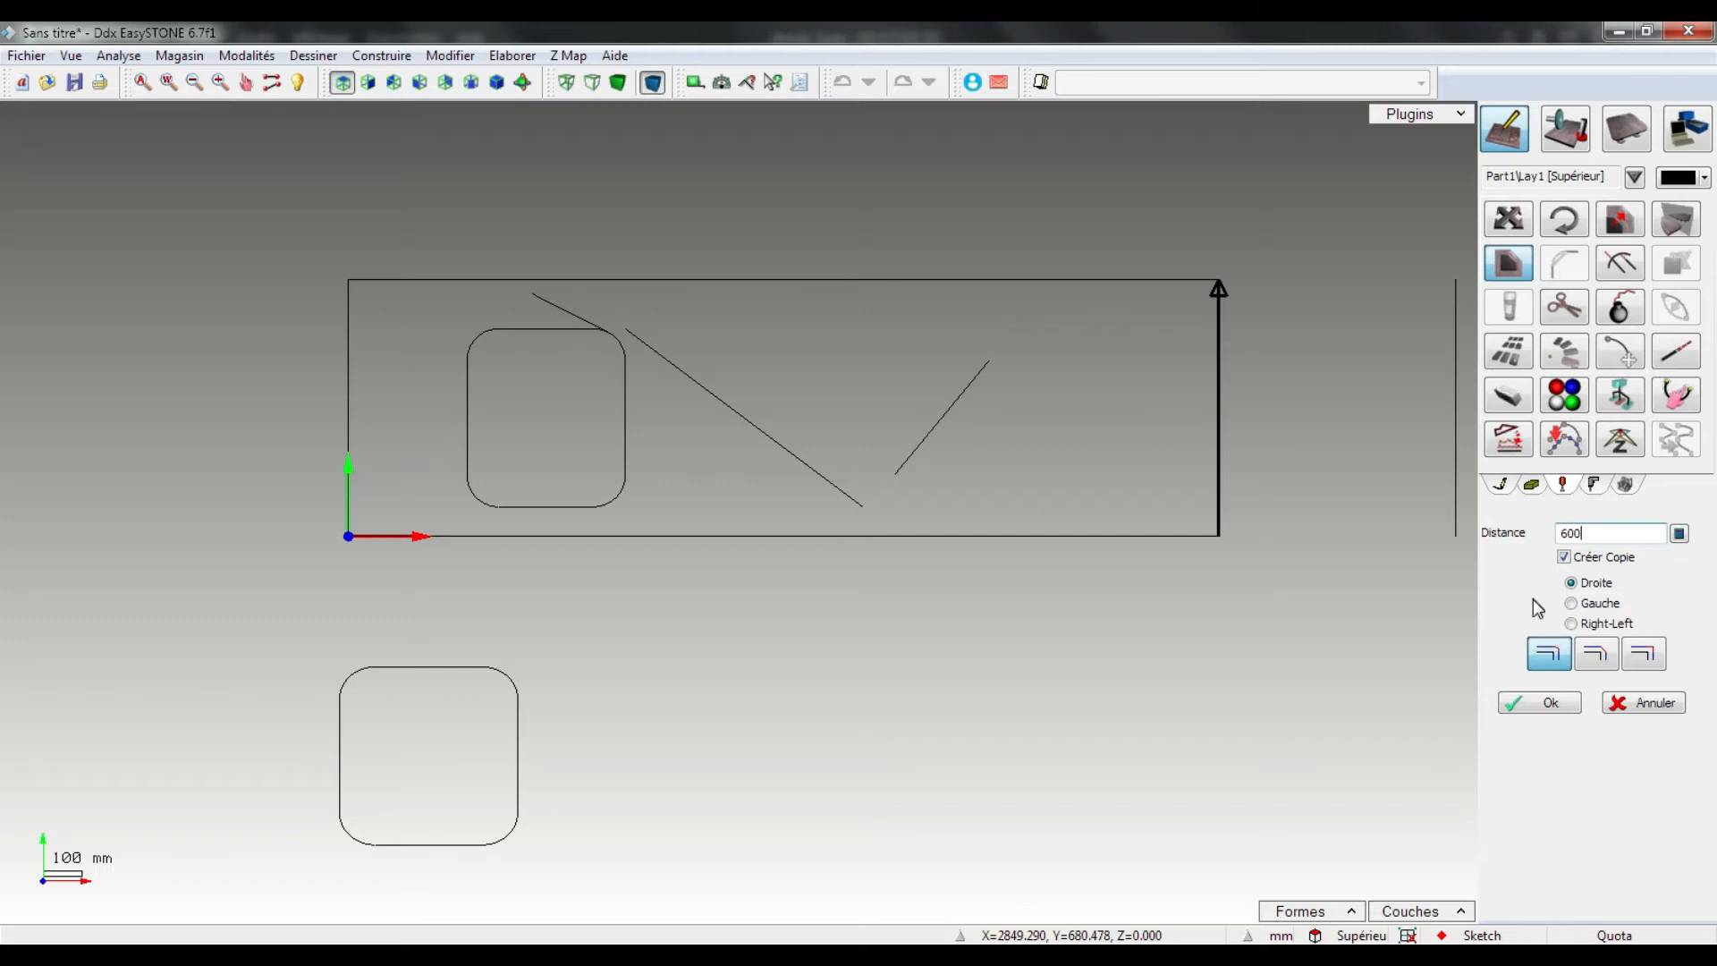
left_click(1576, 605)
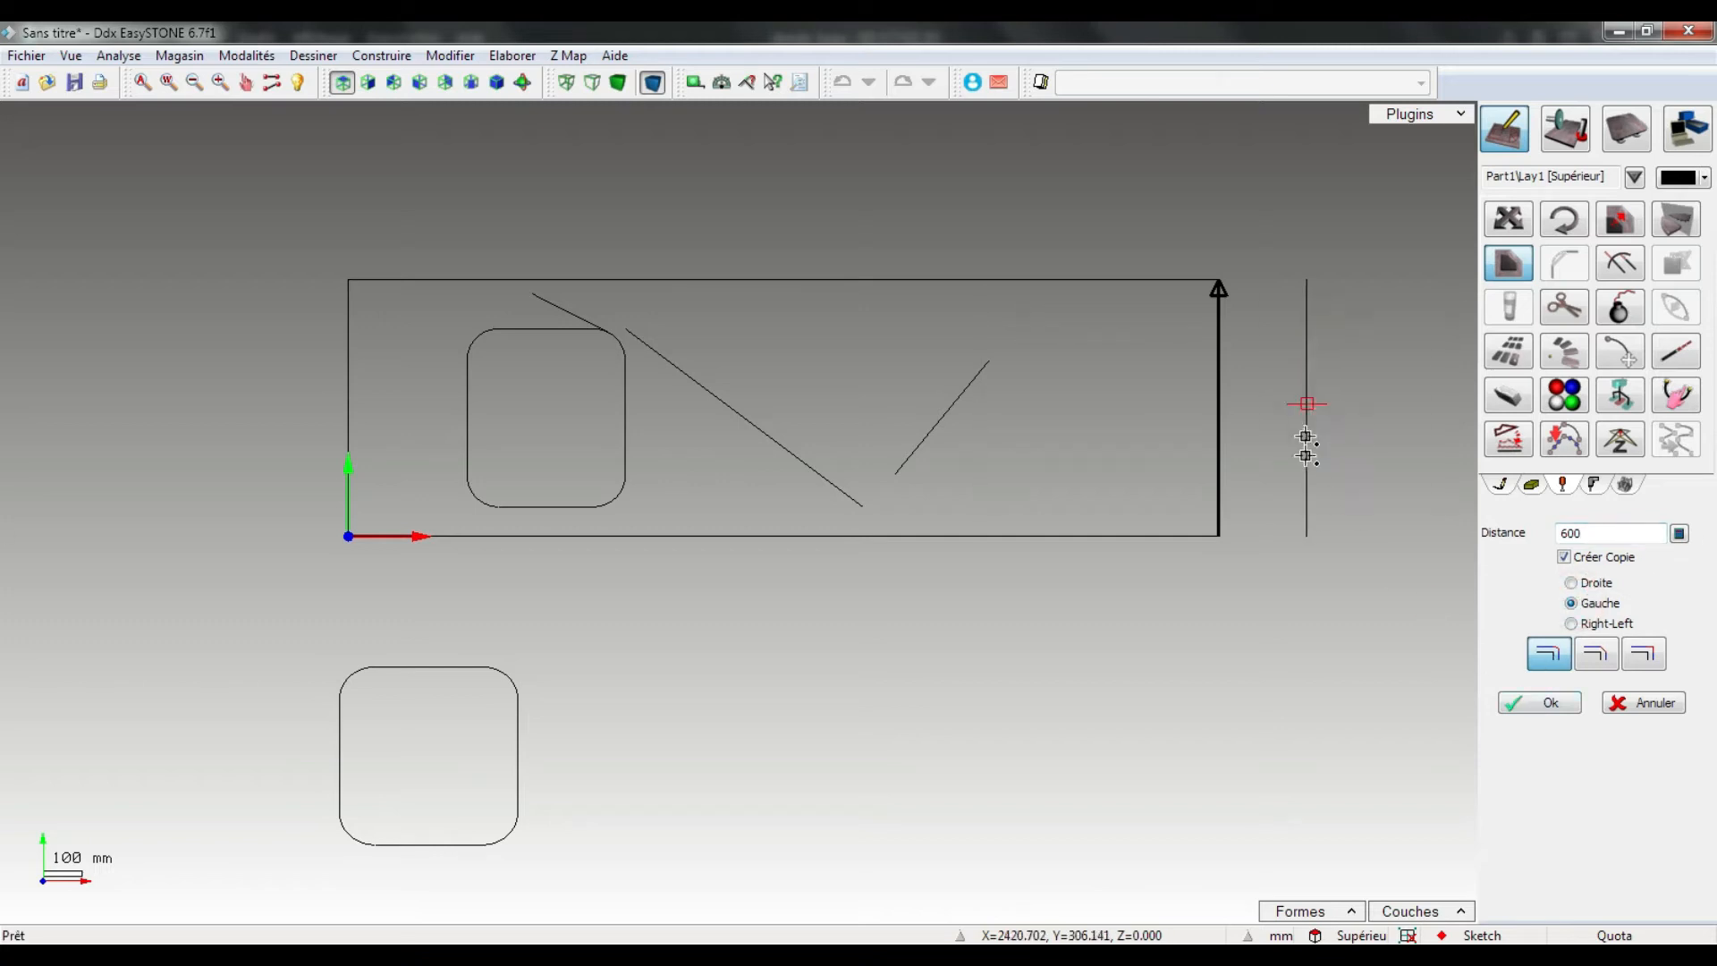
left_click(1531, 702)
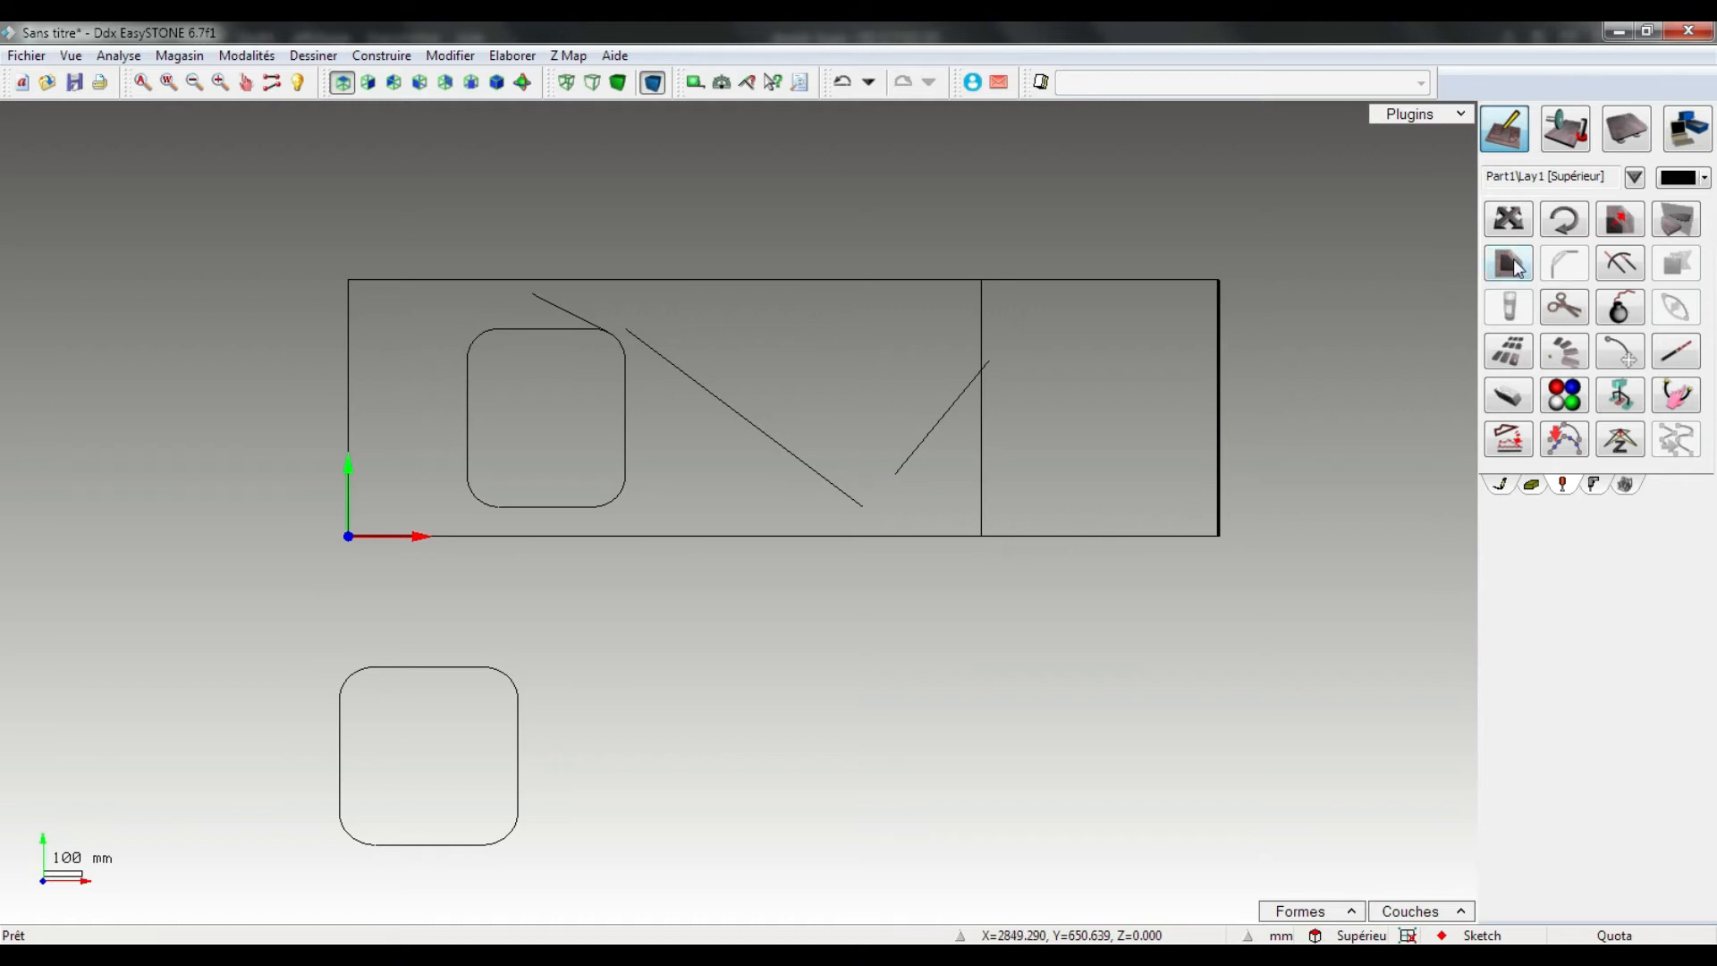
key("Escape")
Offset a copy of the large rectangle's bottom edge 75 mm inward, on the Gauche side.
left_click(1125, 537)
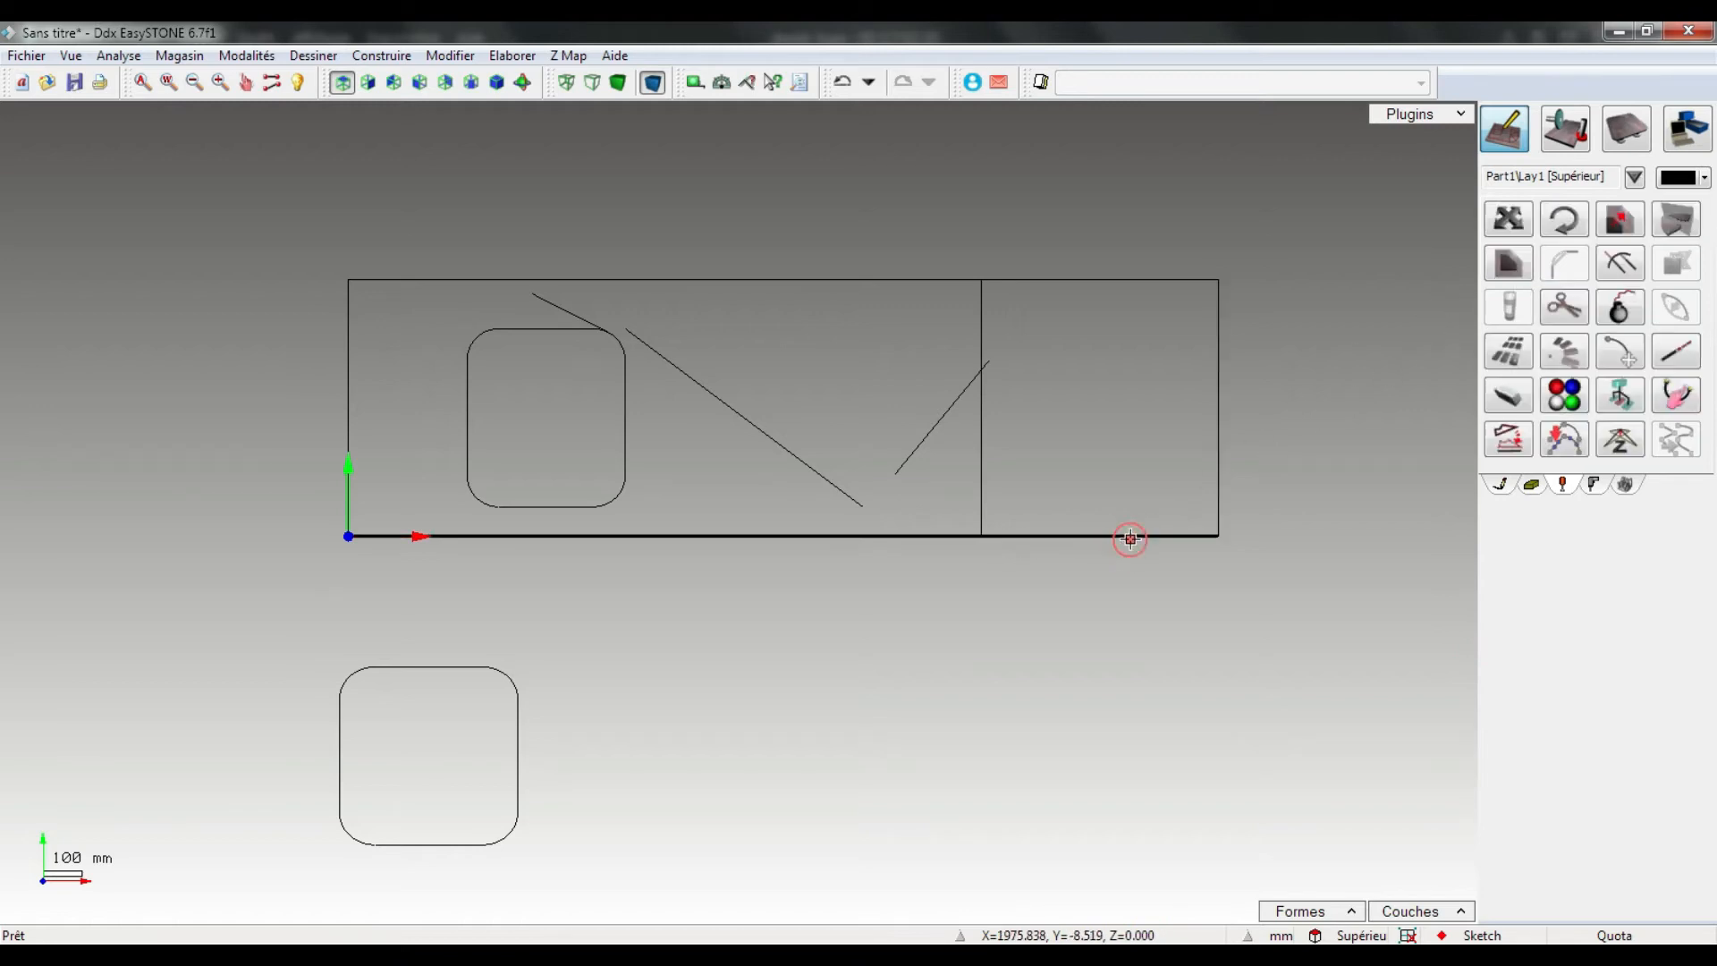
left_click(1512, 266)
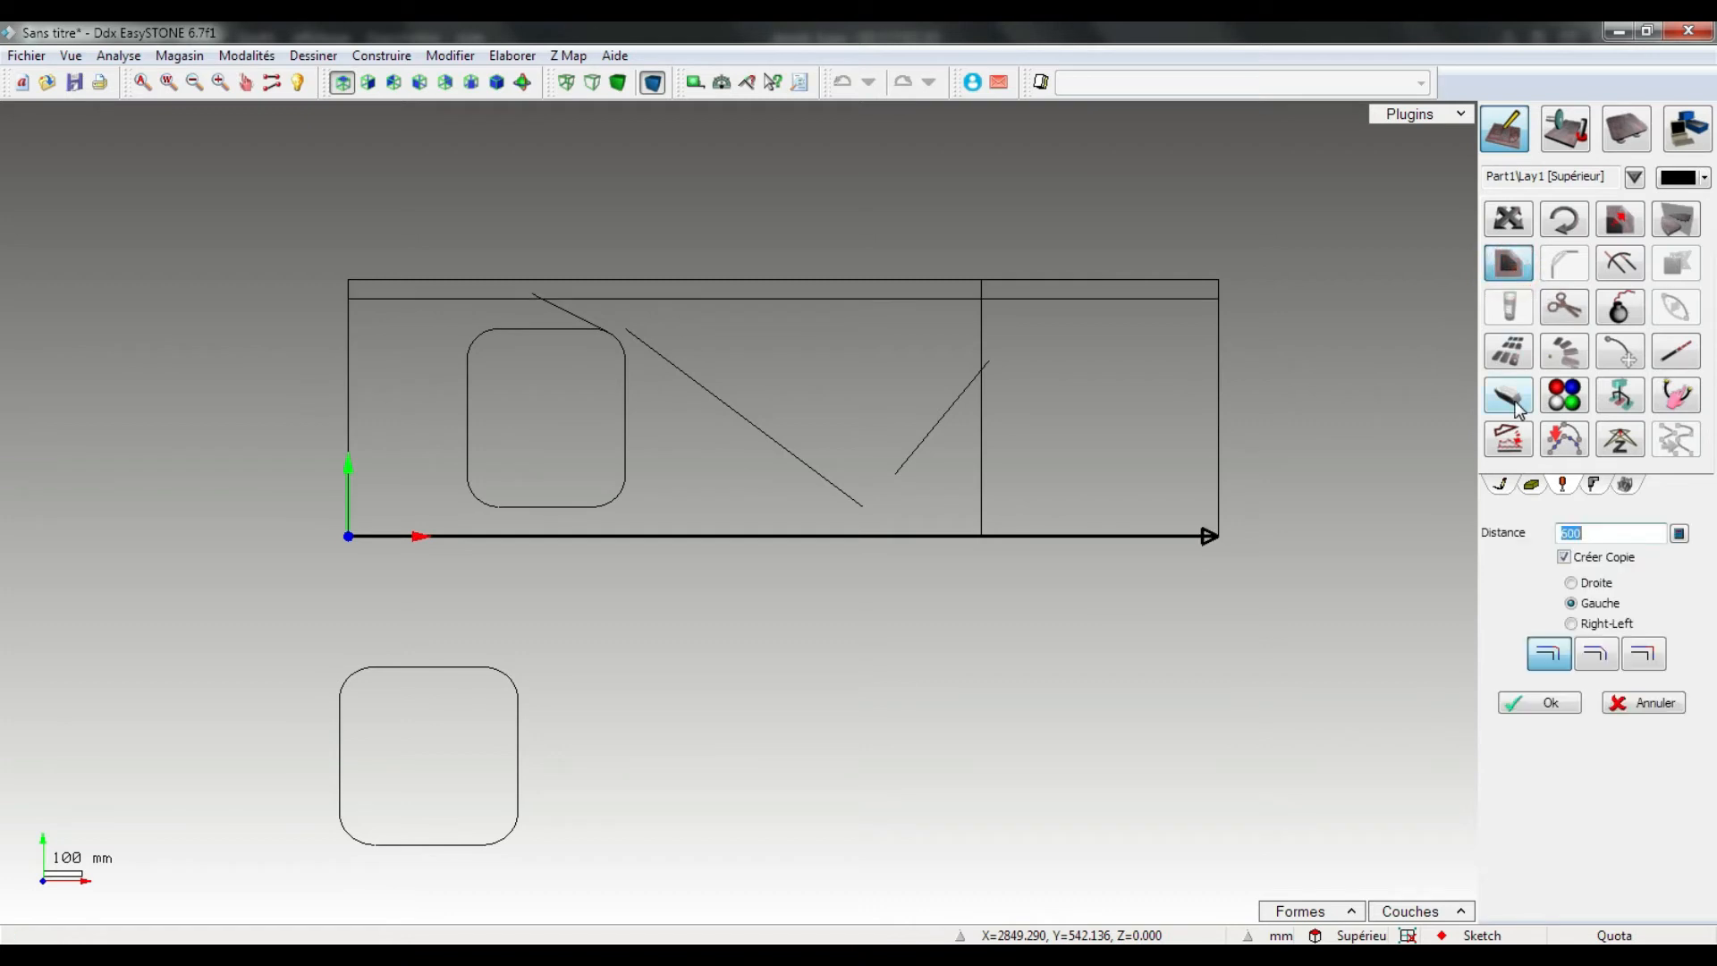
type("75")
key("Return")
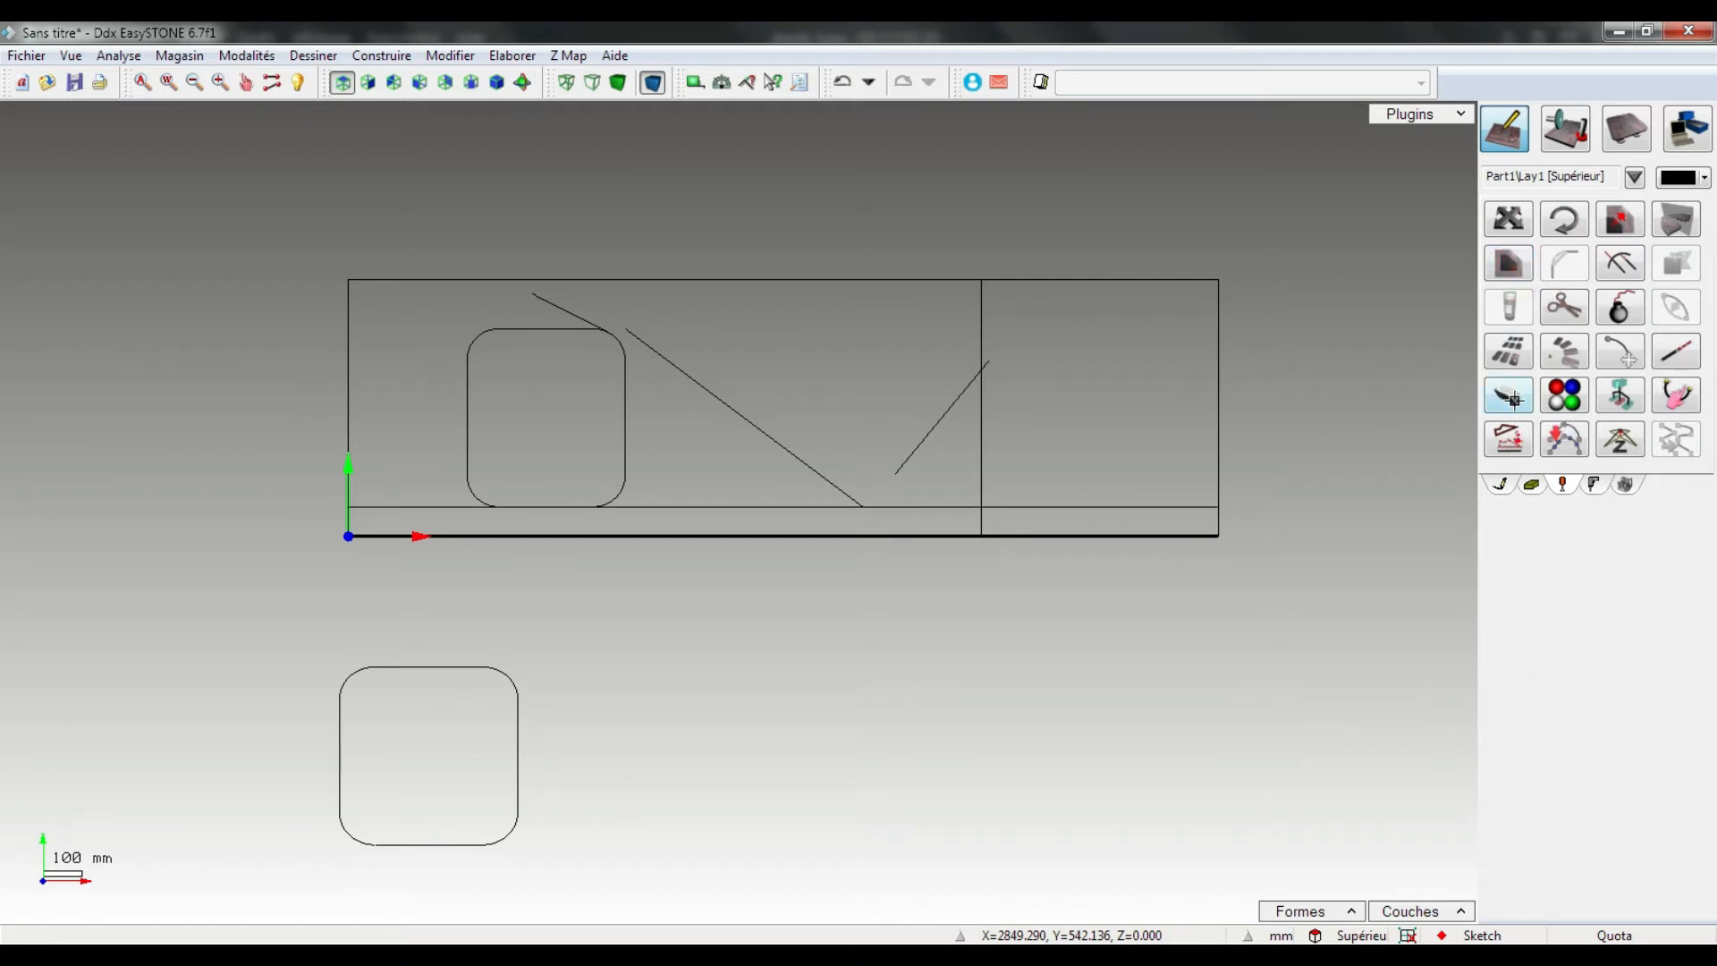
left_click(833, 804)
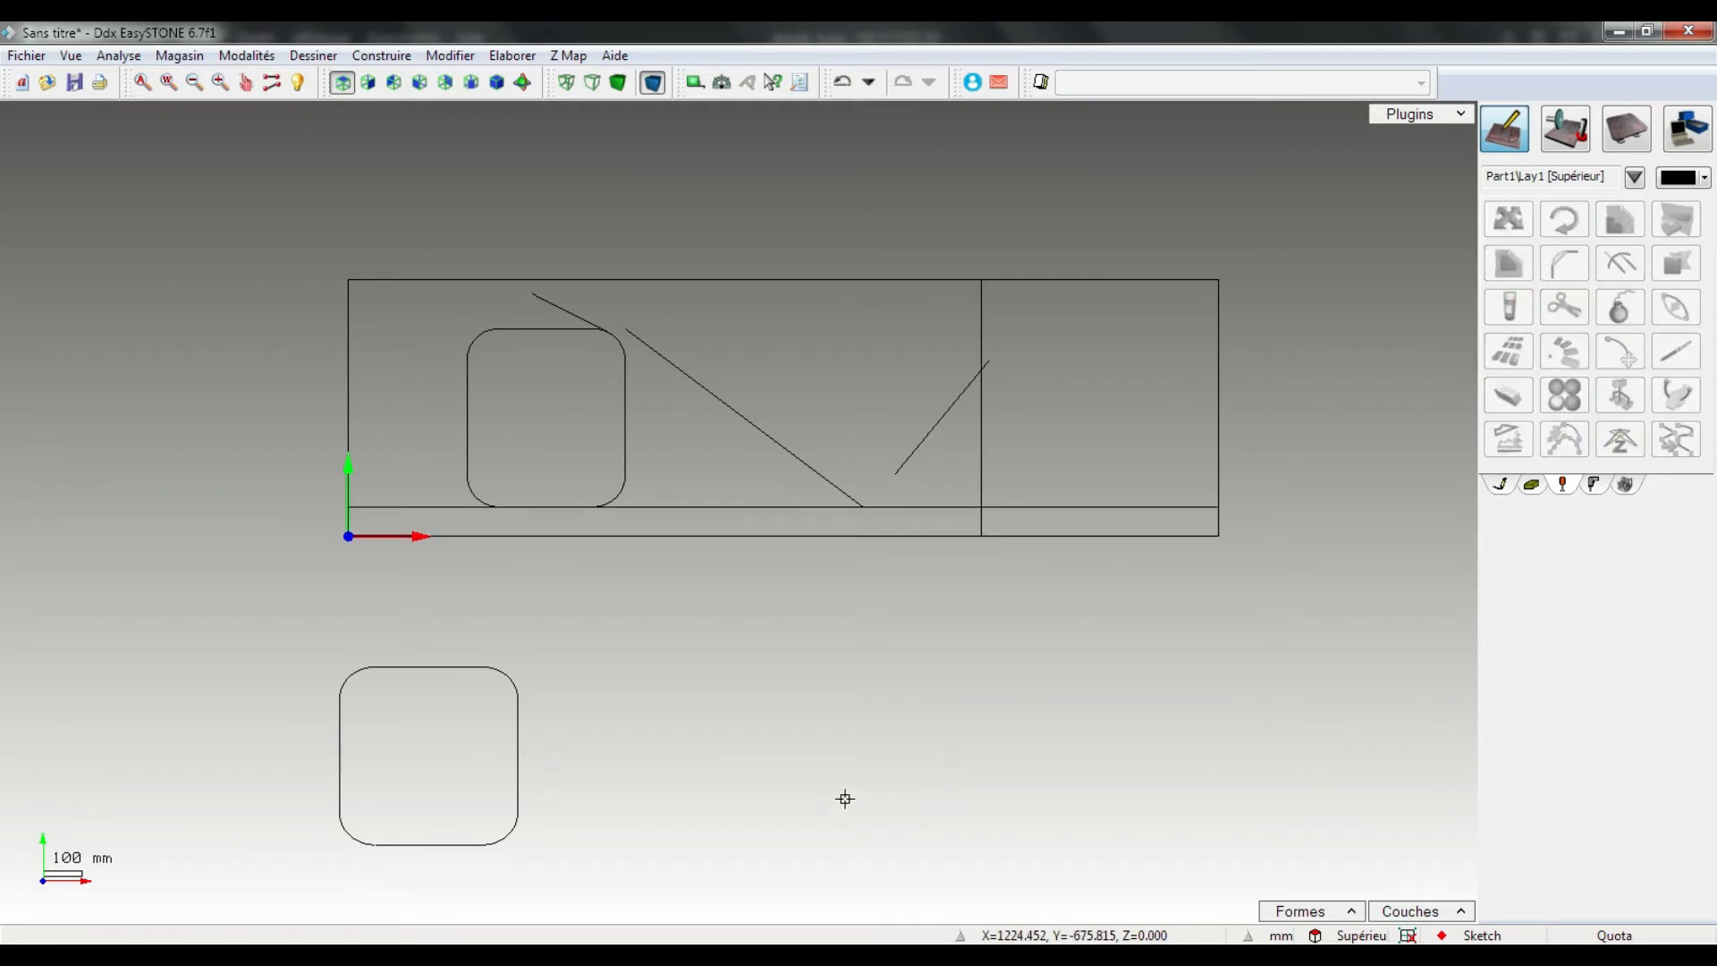
Move the lower rounded rectangle from its bottom edge's midpoint to the intersection of the two offset lines, using Automatic snapping.
left_click(518, 784)
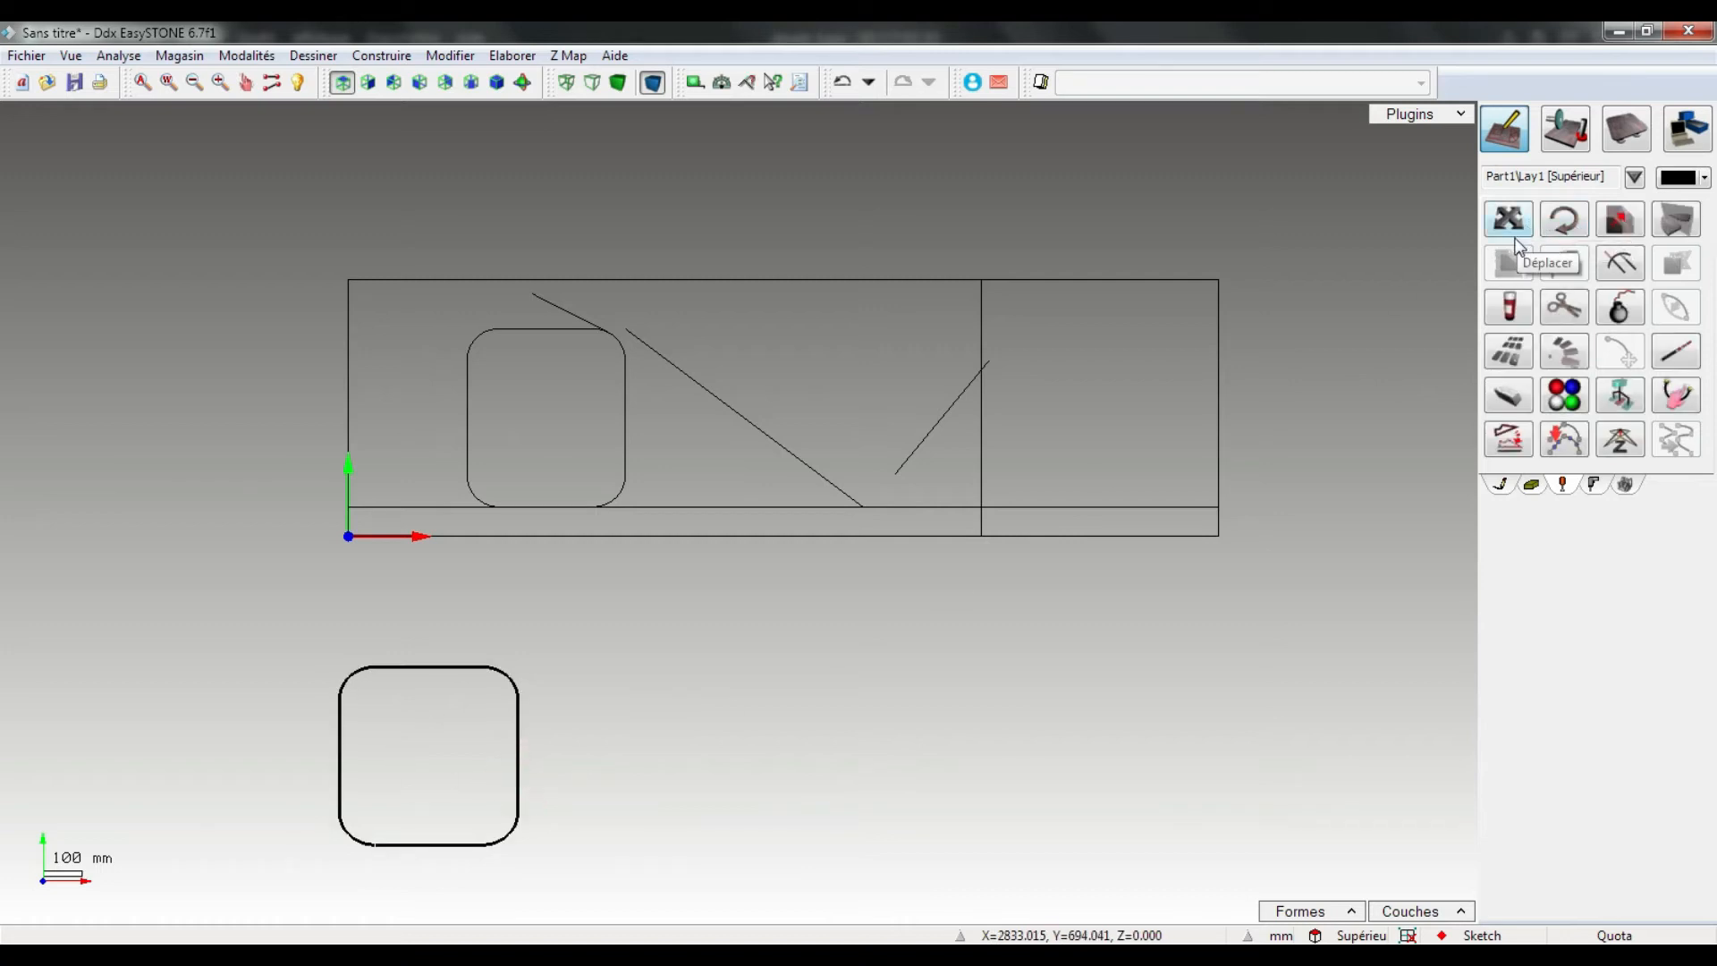
left_click(1509, 221)
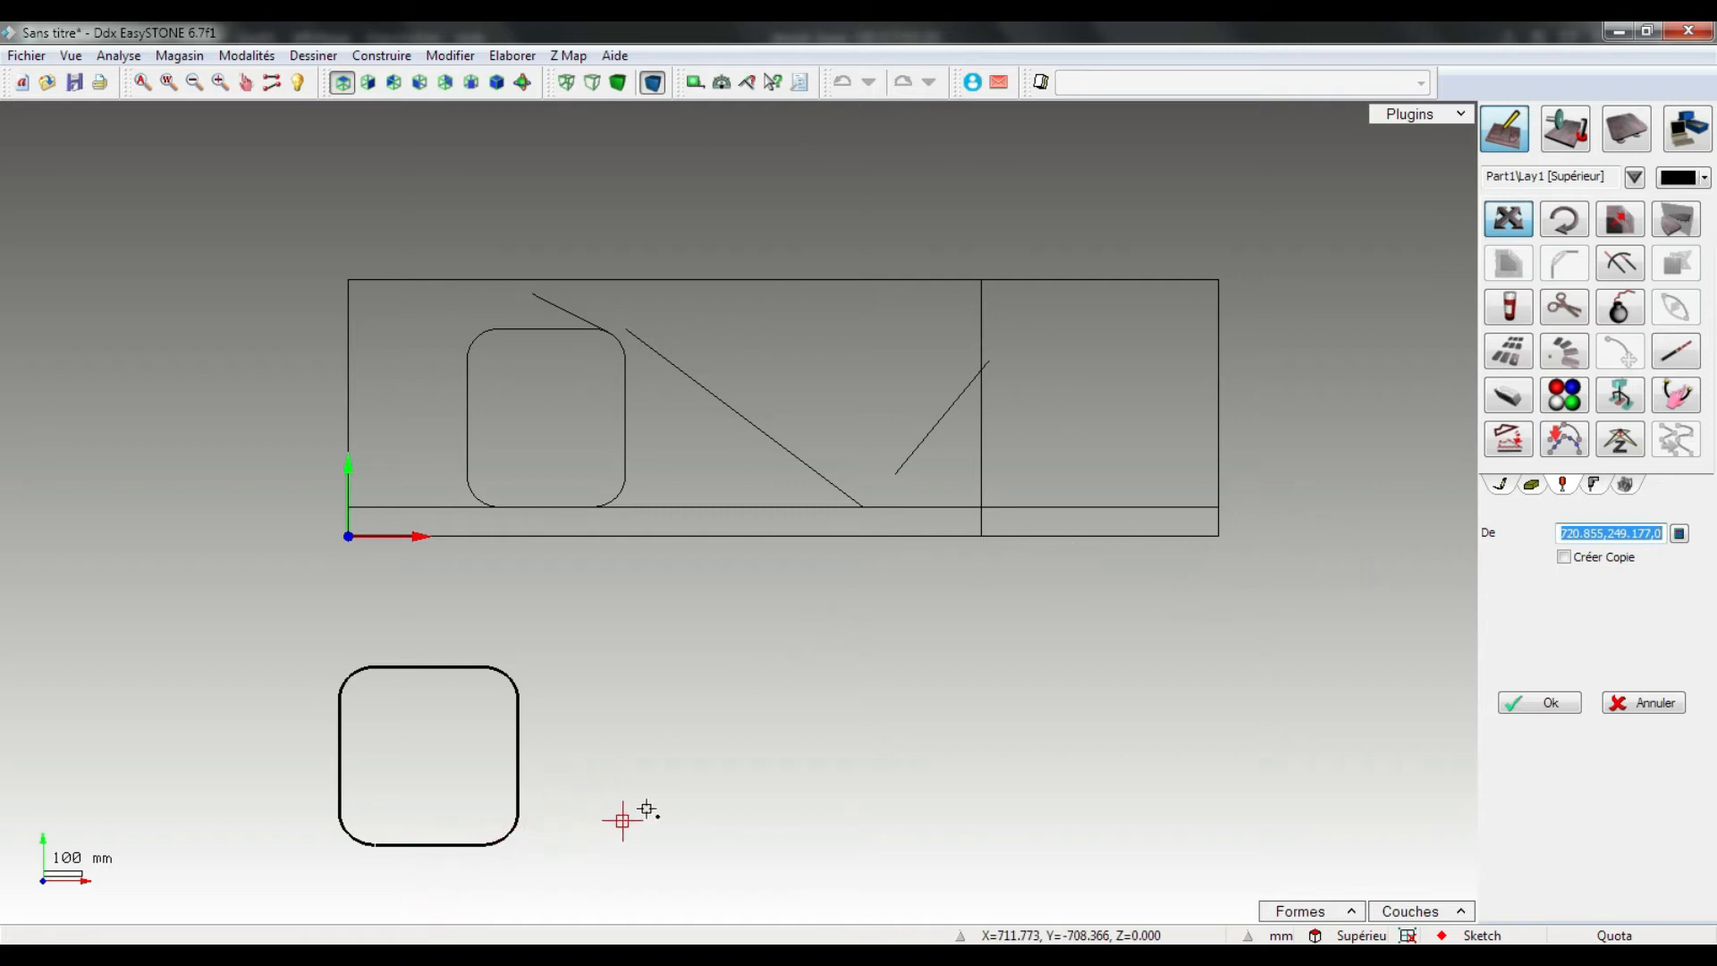
right_click(720, 796)
left_click(772, 679)
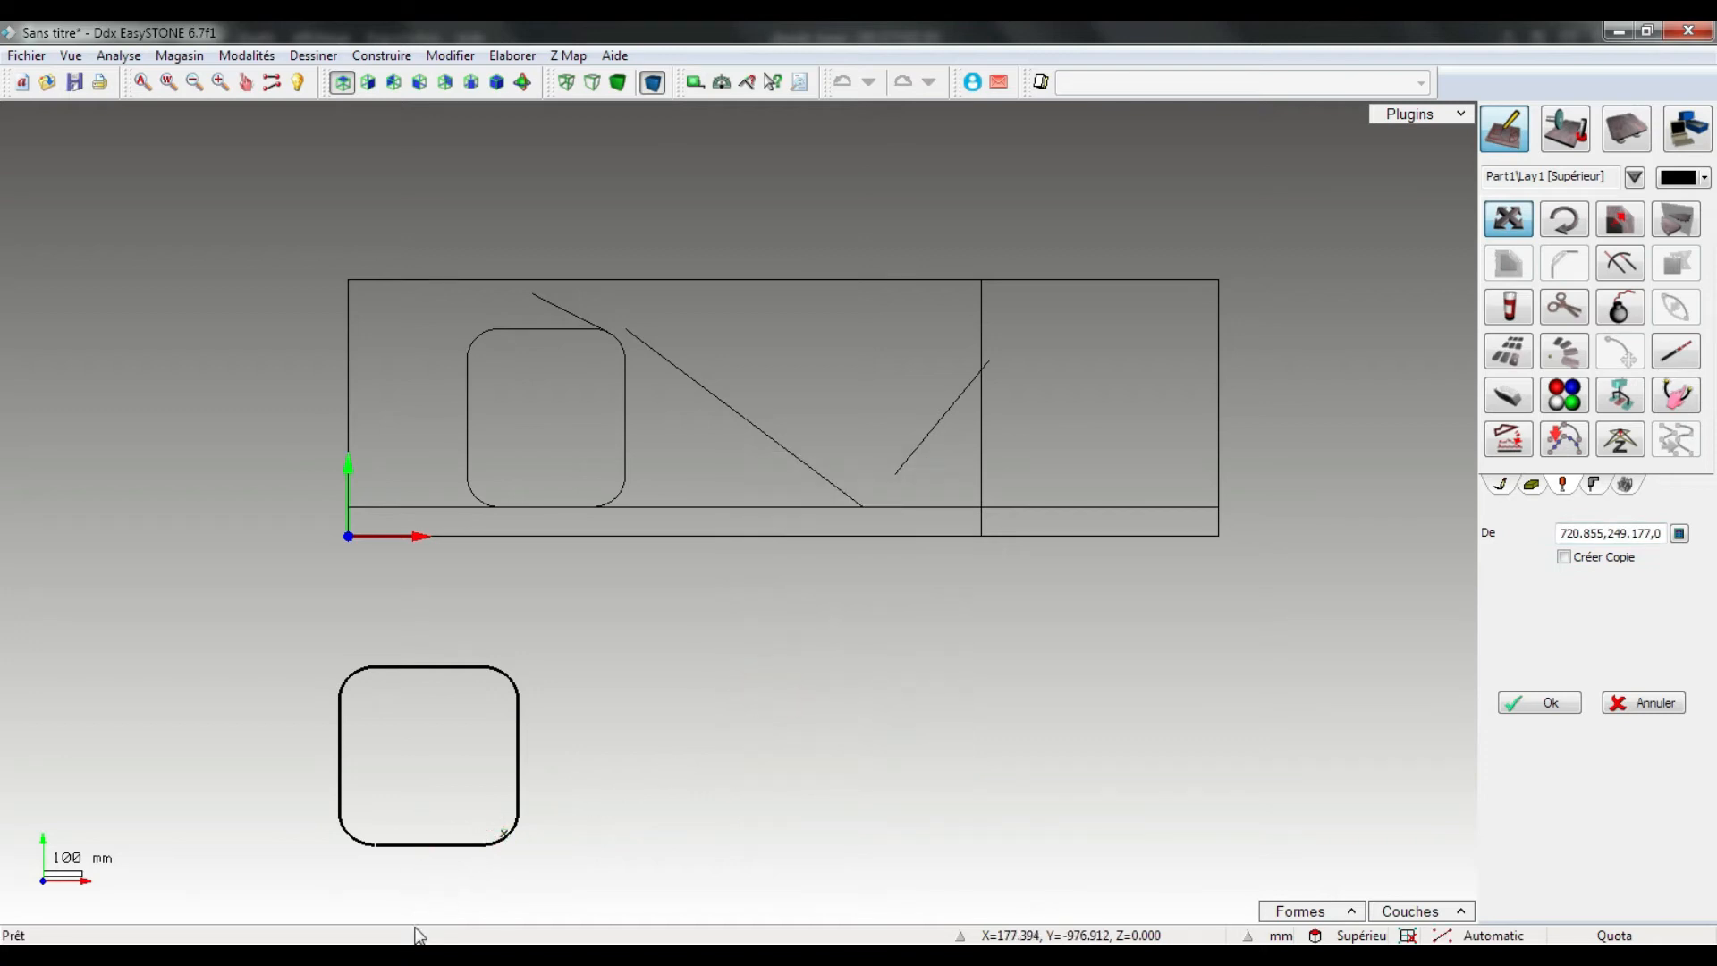
scroll(429, 850, "up", 3)
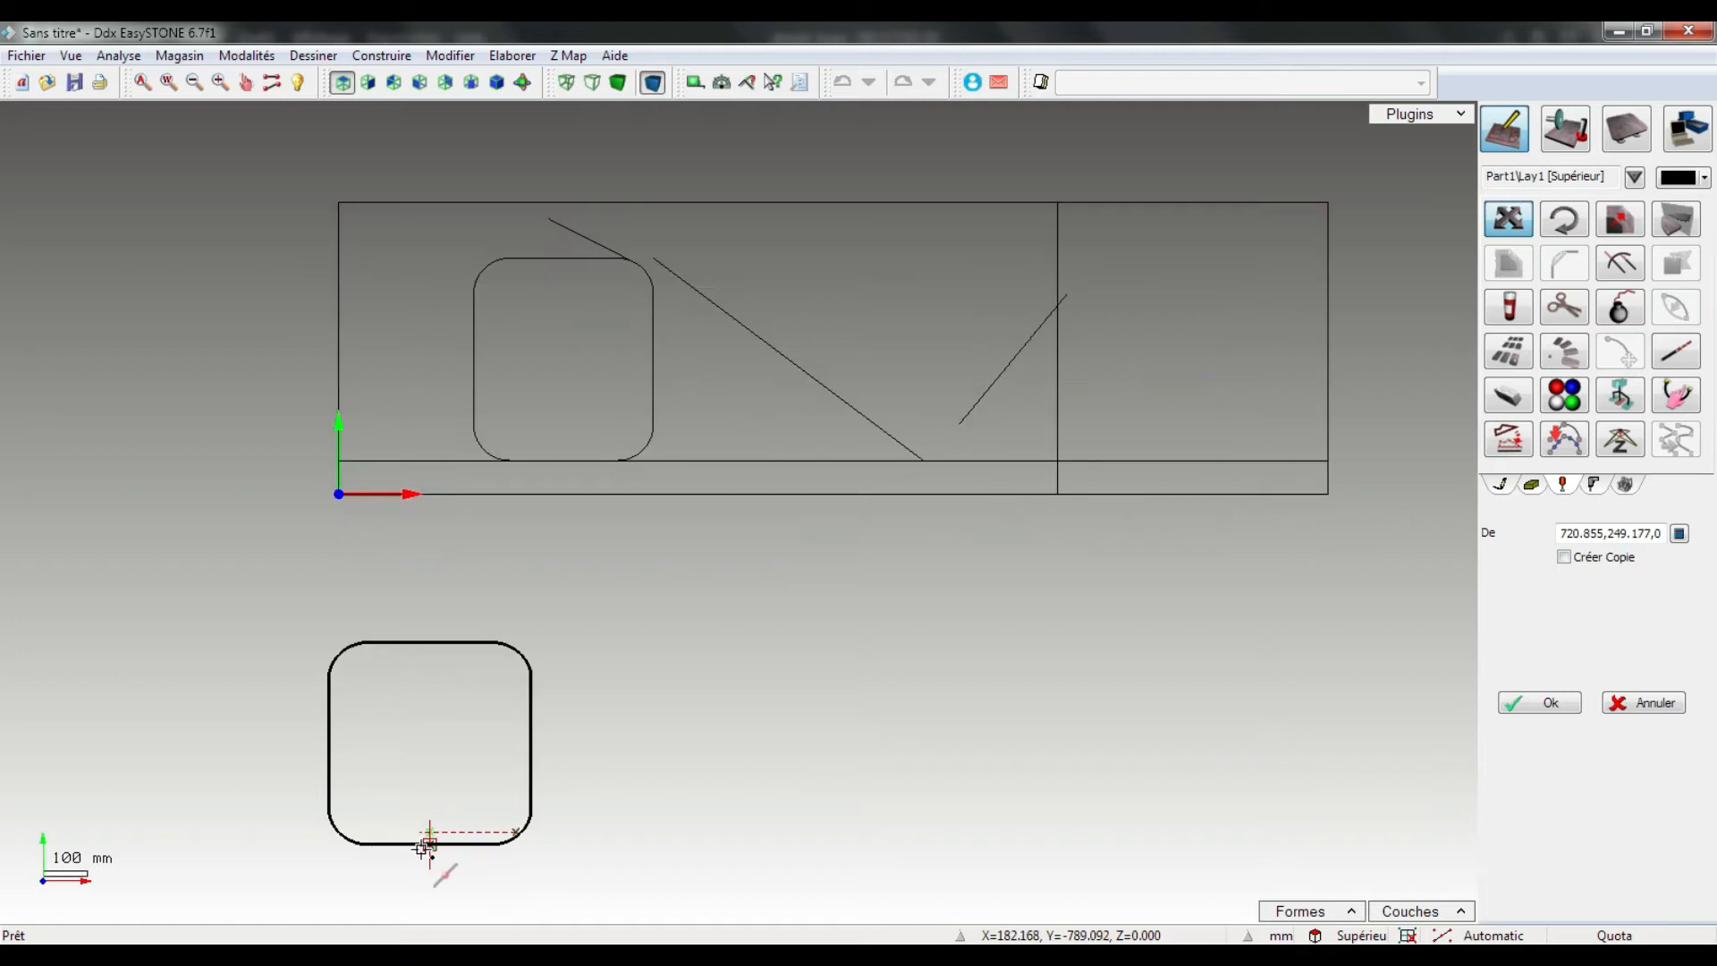
left_click(437, 837)
scroll(795, 661, "down", 3)
scroll(1152, 460, "up", 3)
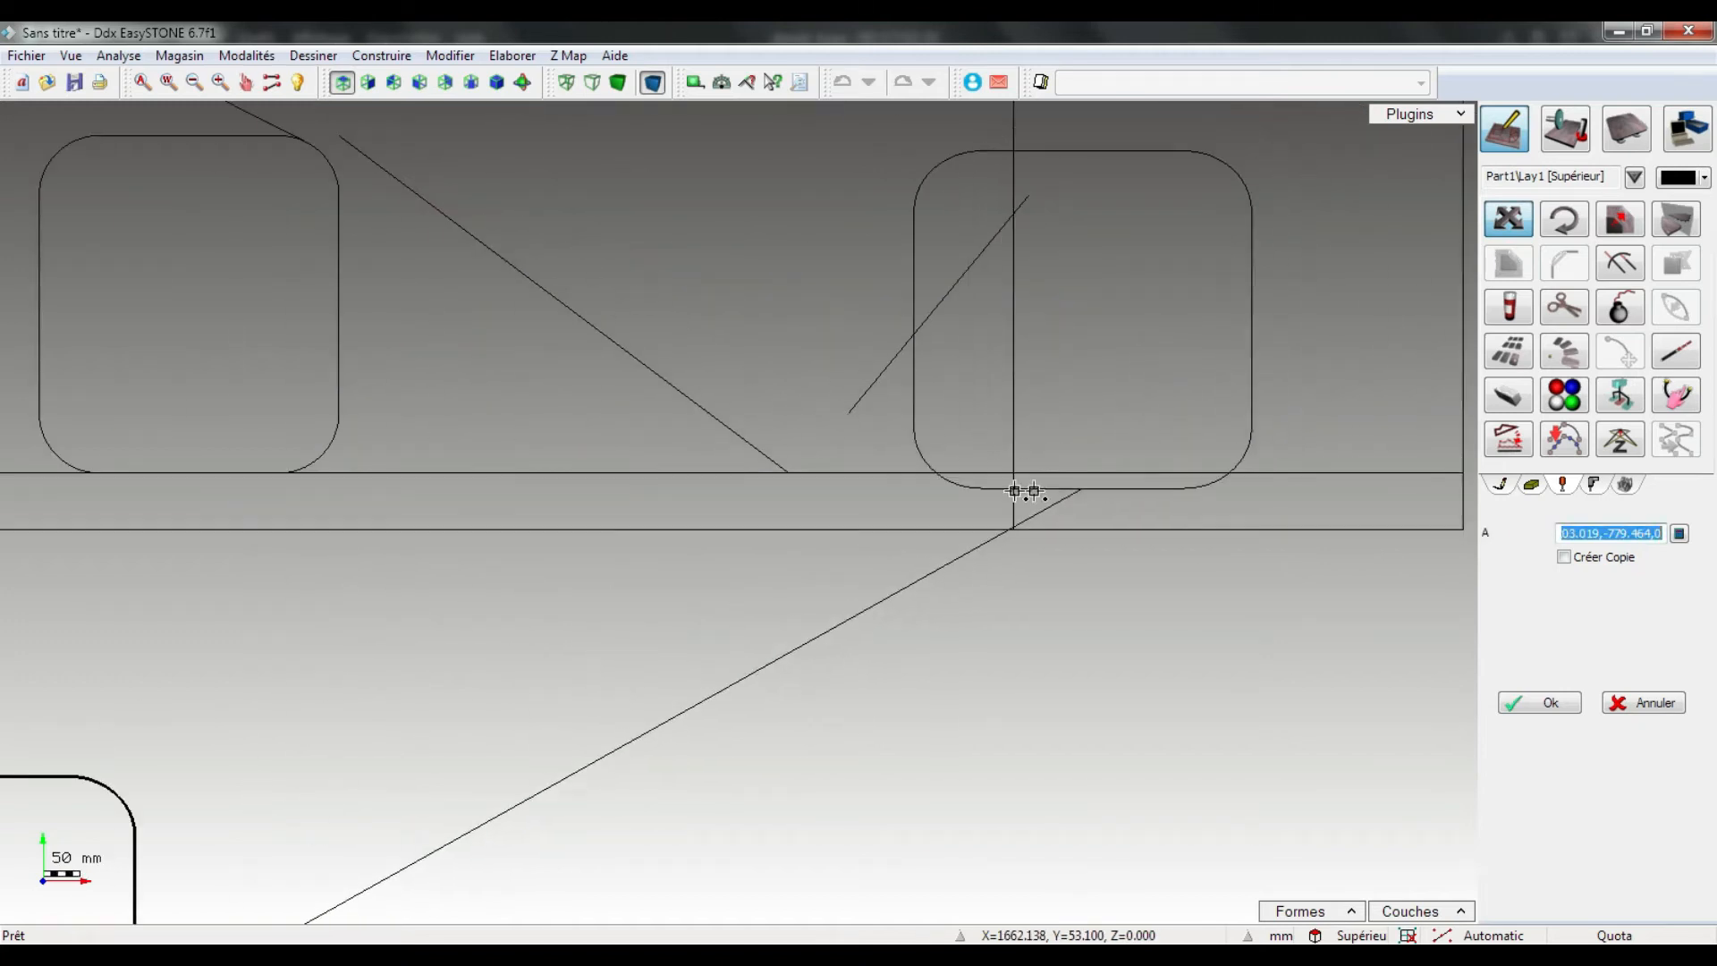
left_click(1020, 470)
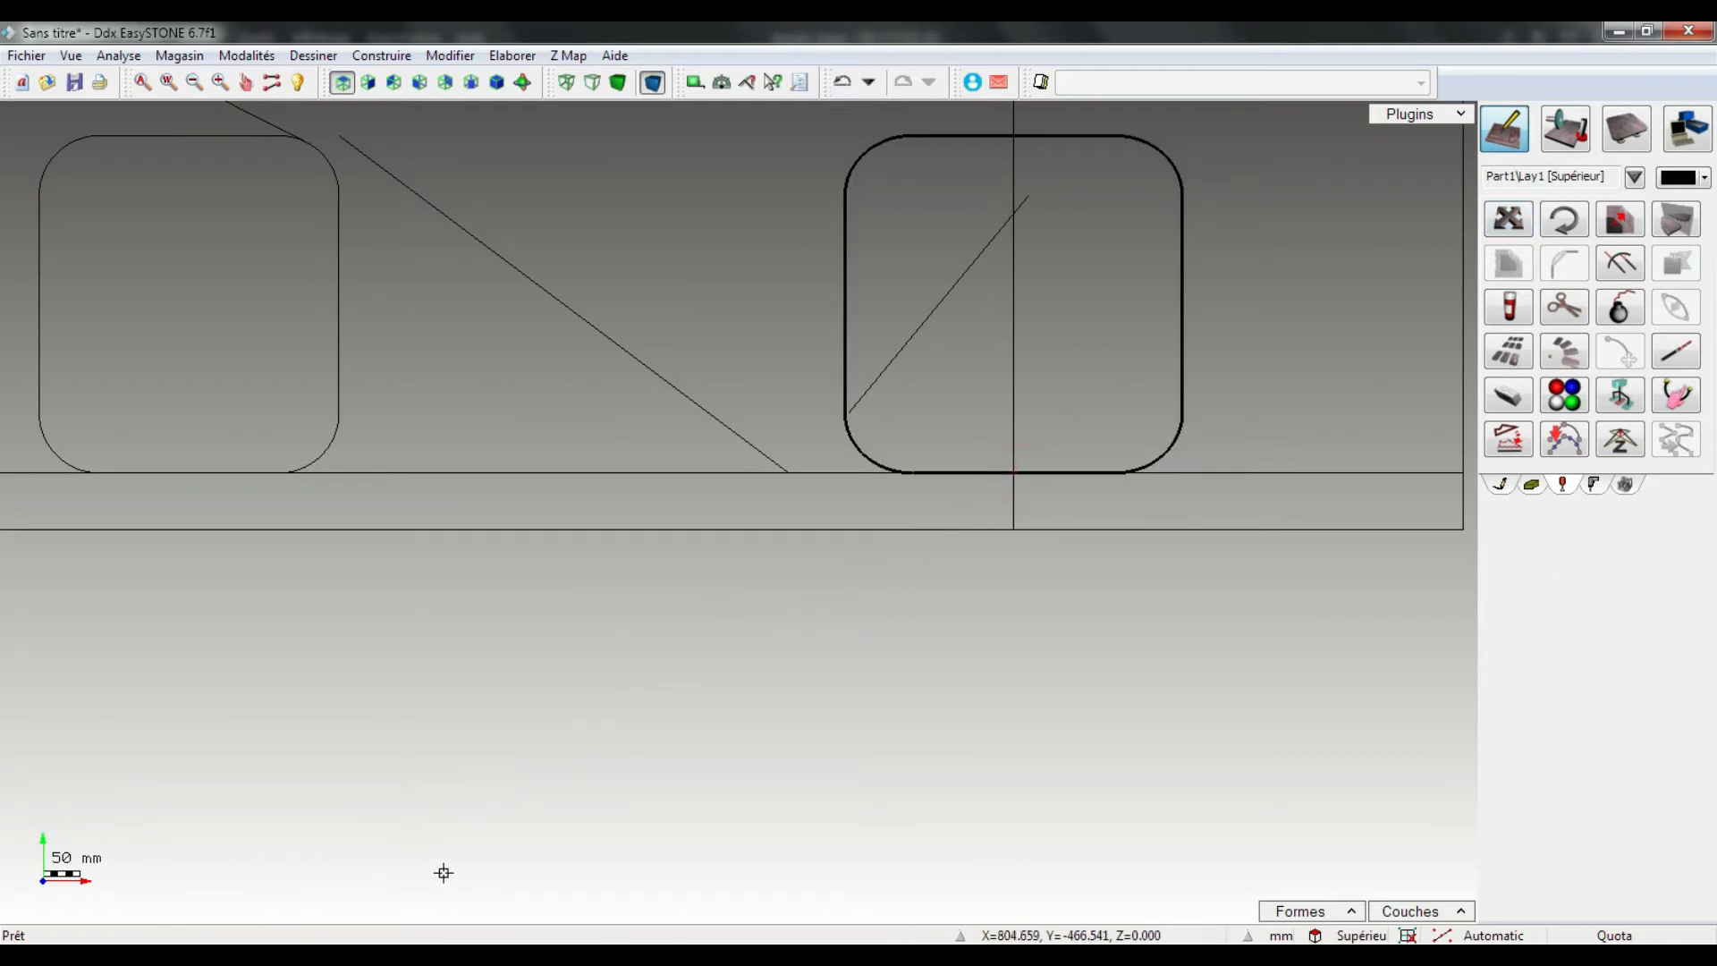
Delete the three diagonal lines and the horizontal offset line, keeping the vertical construction line.
scroll(576, 760, "down", 9)
middle_click_drag(618, 726, 828, 614)
scroll(922, 438, "up", 6)
scroll(983, 589, "up", 3)
scroll(745, 596, "down", 4)
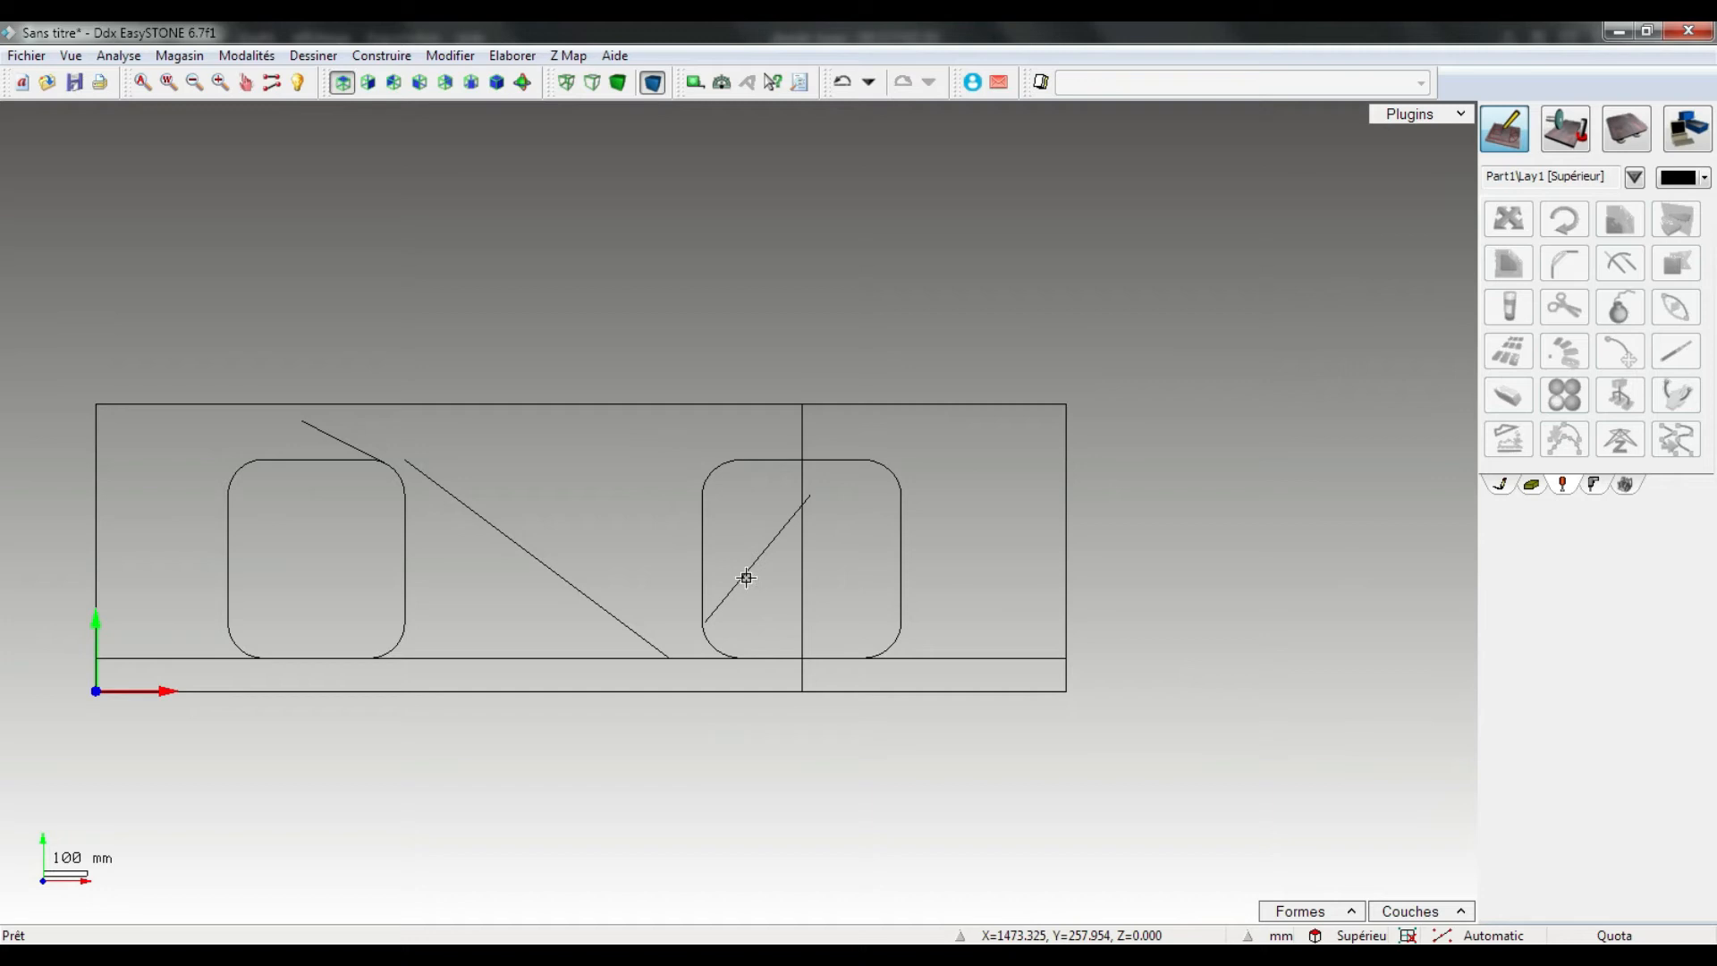
left_click(747, 578)
key("Delete")
left_click(604, 613)
key("Delete")
left_click(356, 445)
key("Delete")
left_click(585, 659)
key("Delete")
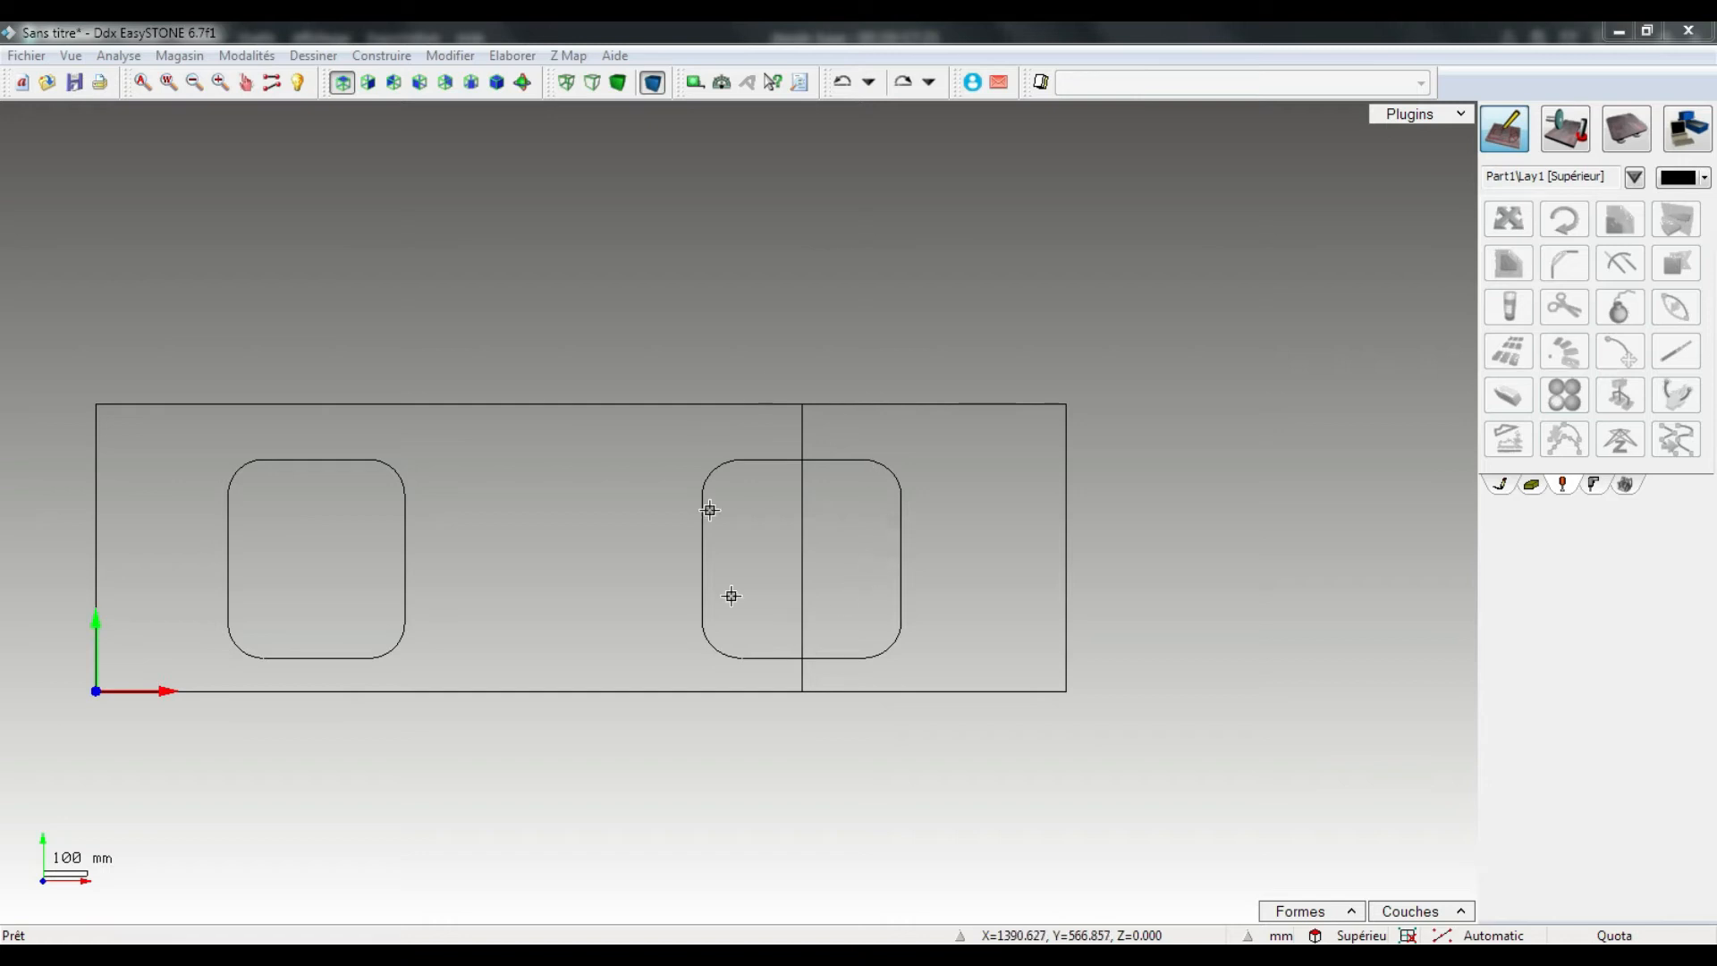
Select the right-hand rounded rectangle and draw a two-point line from its right side's midpoint to its left side's midpoint.
left_click(901, 565)
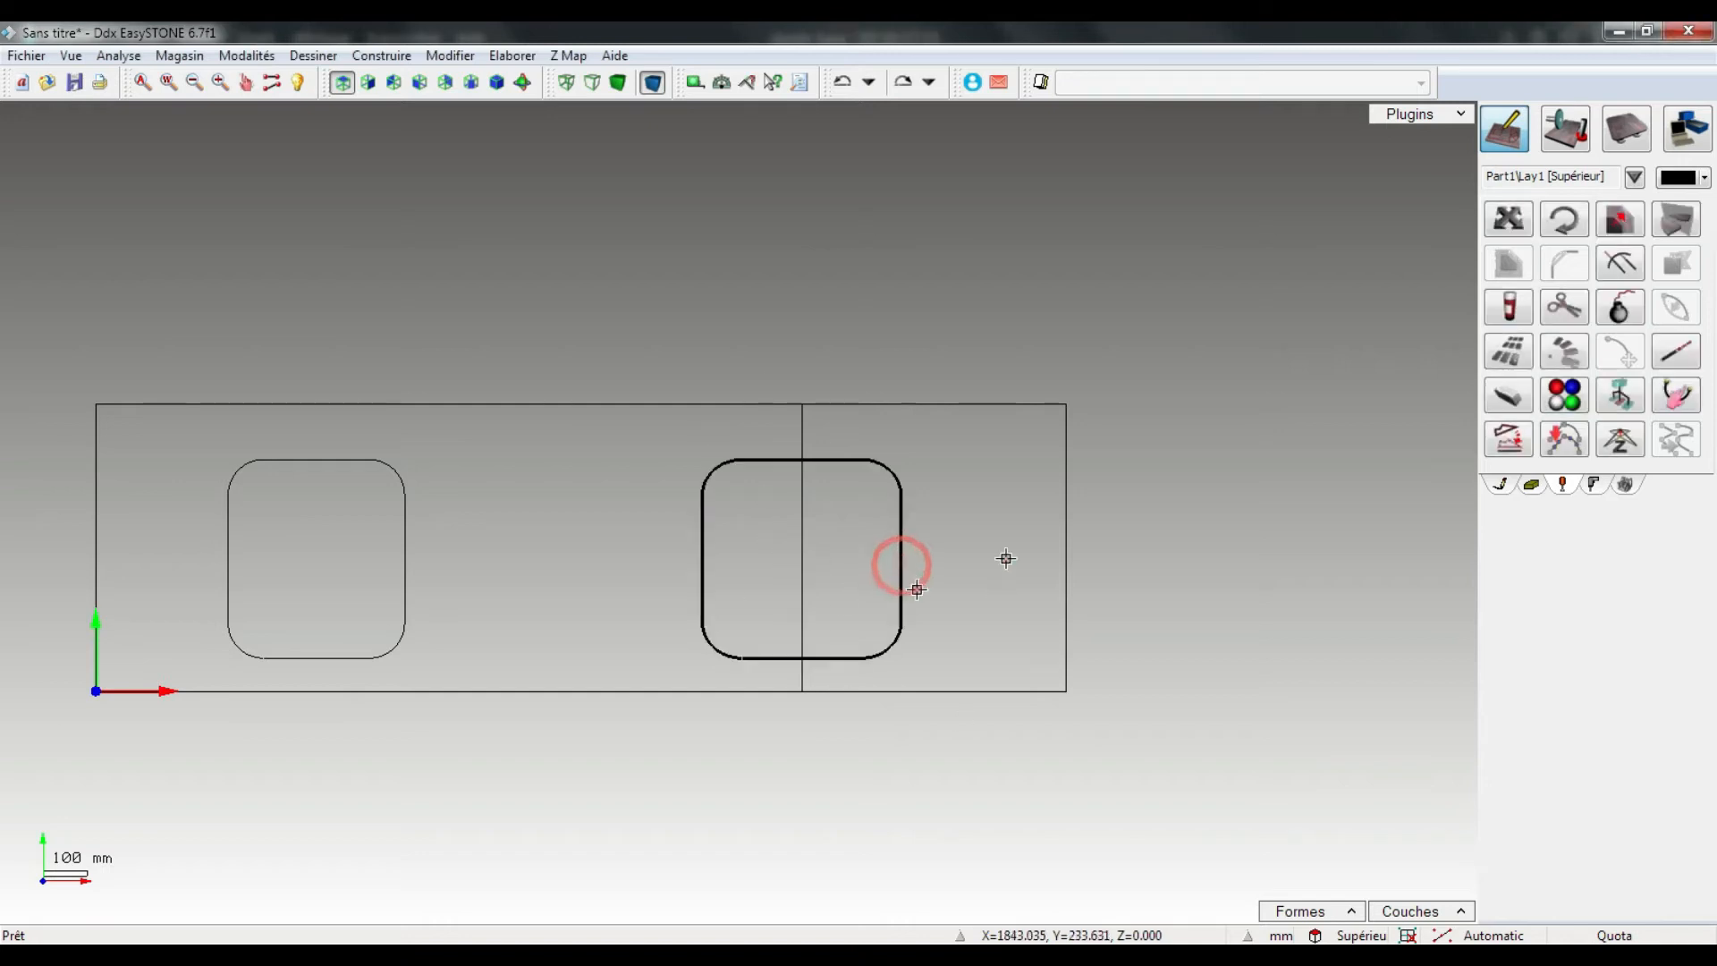
left_click(1564, 219)
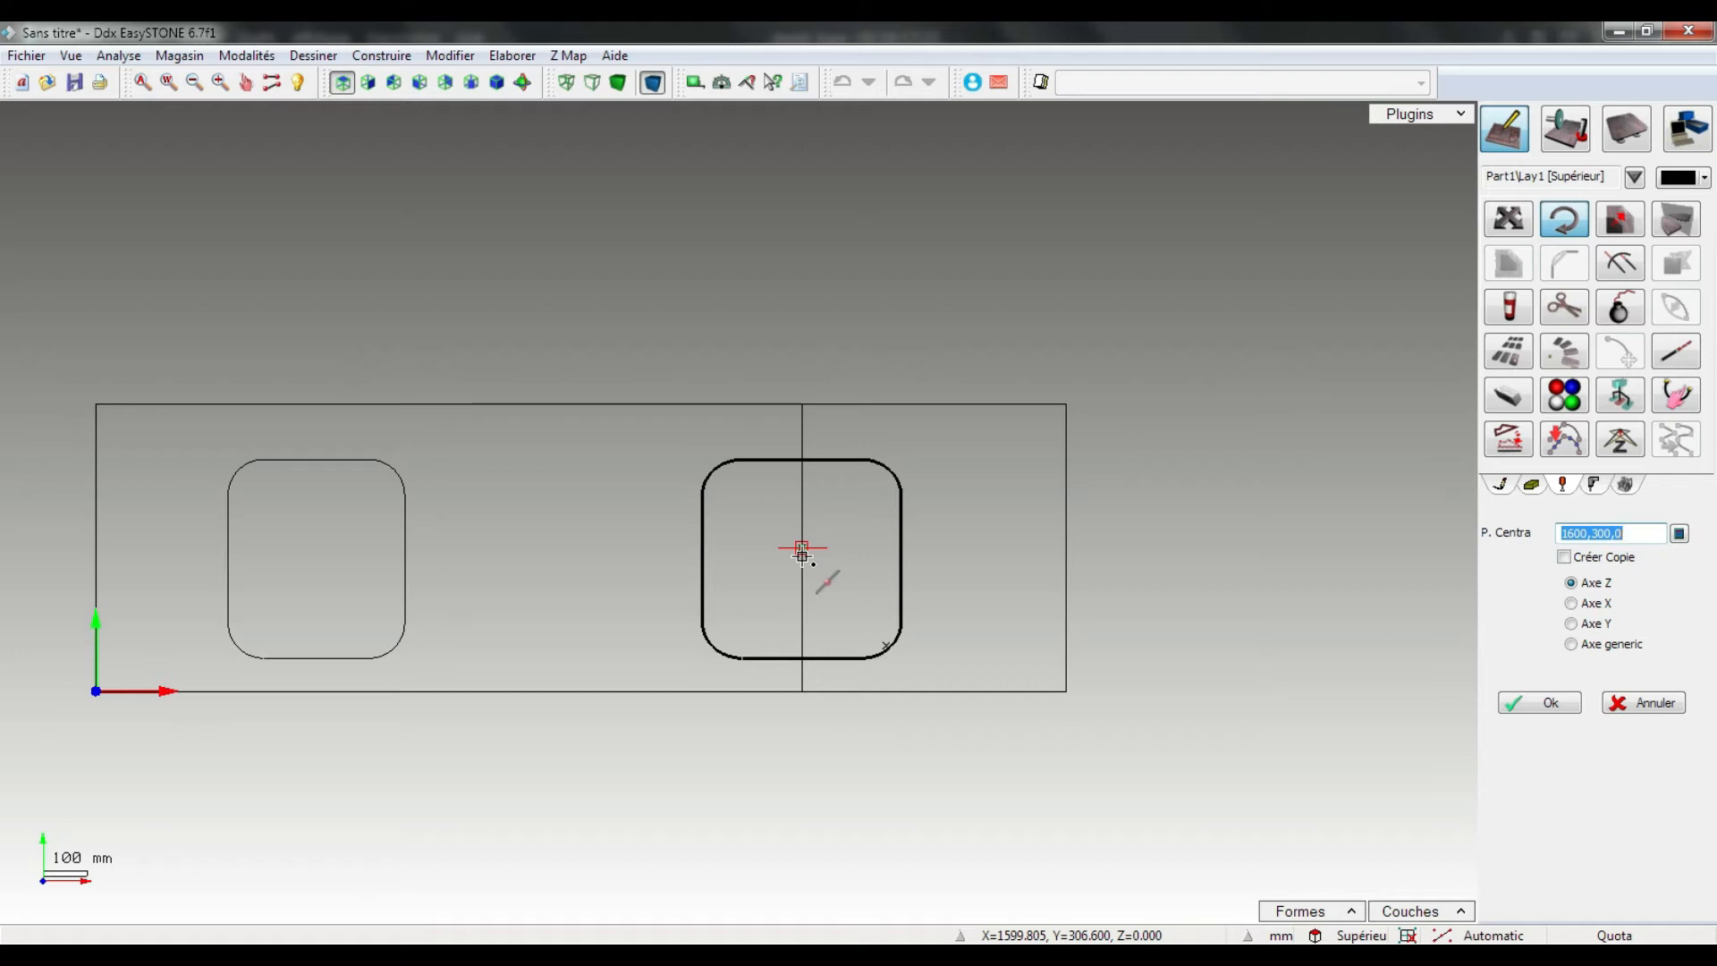
key("Escape")
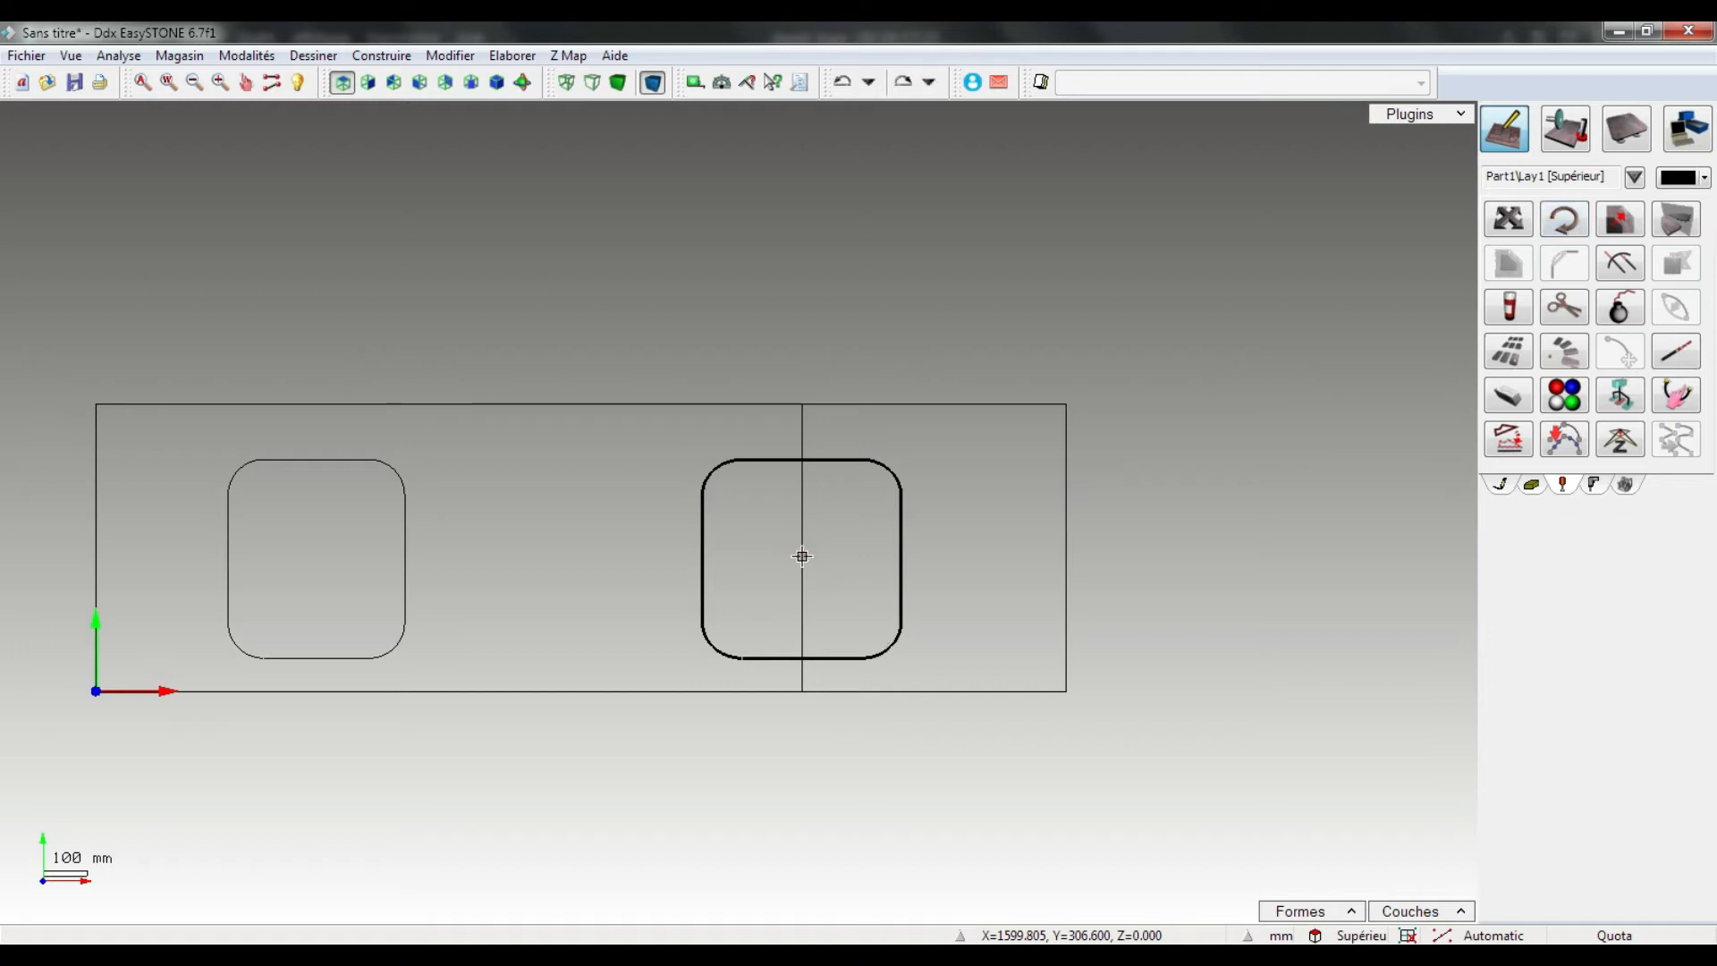
left_click(1503, 484)
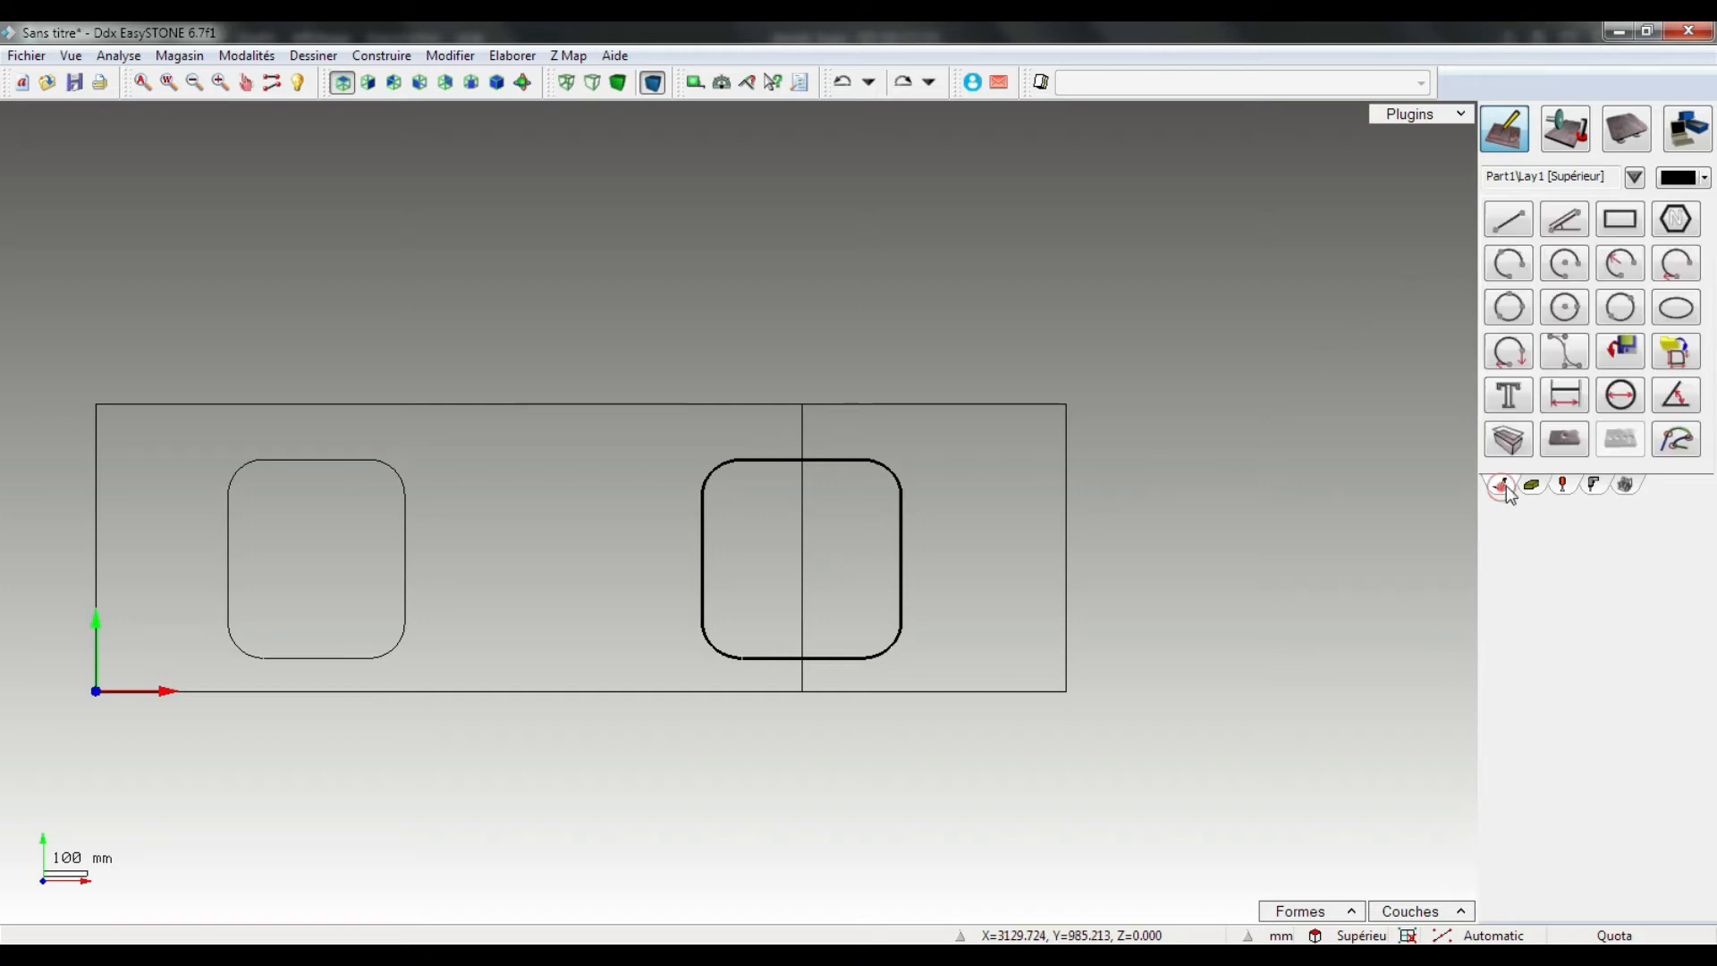
left_click(1512, 220)
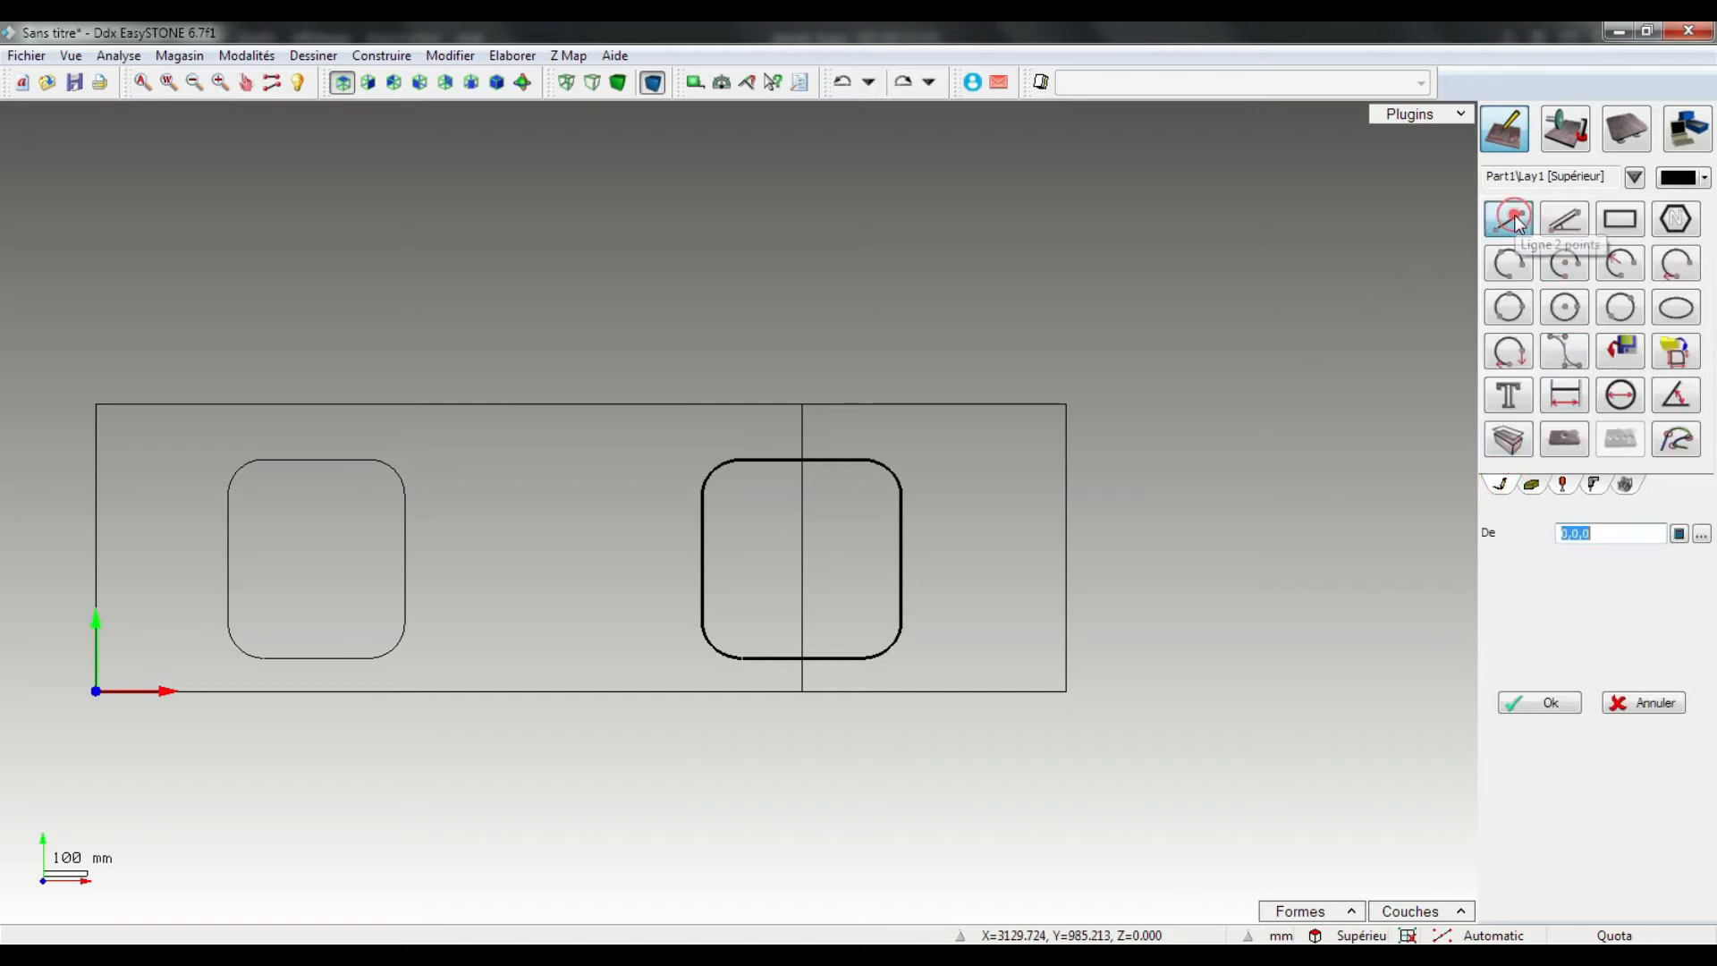
left_click(901, 559)
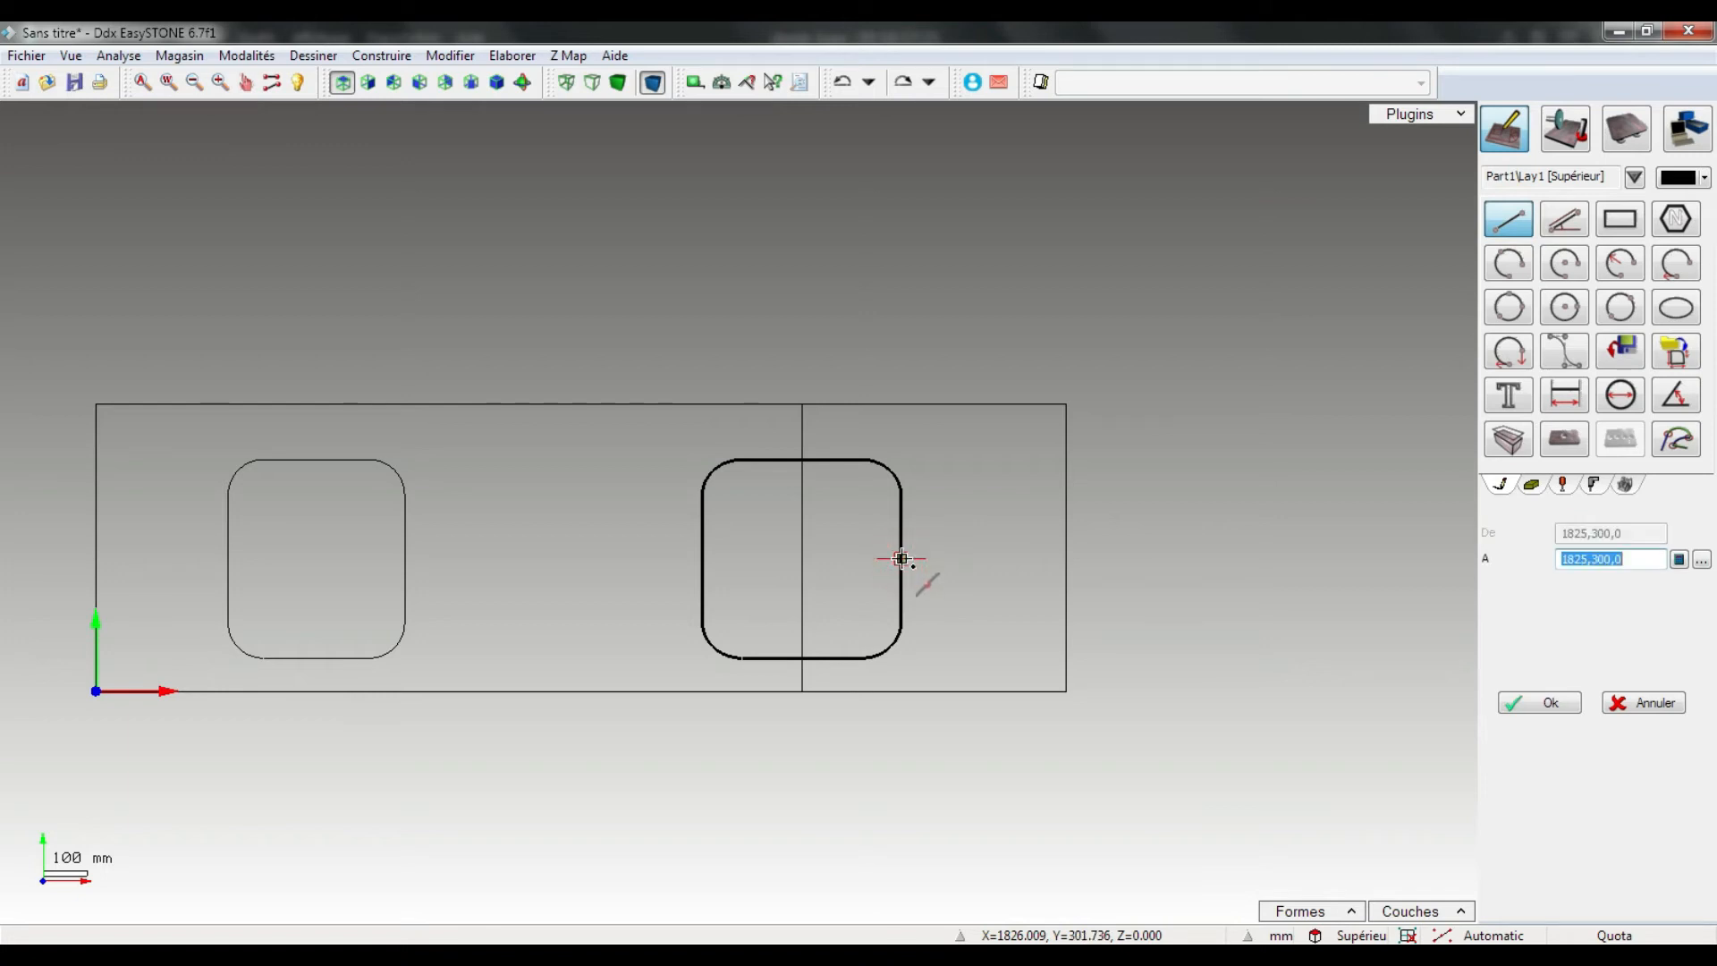
left_click(703, 560)
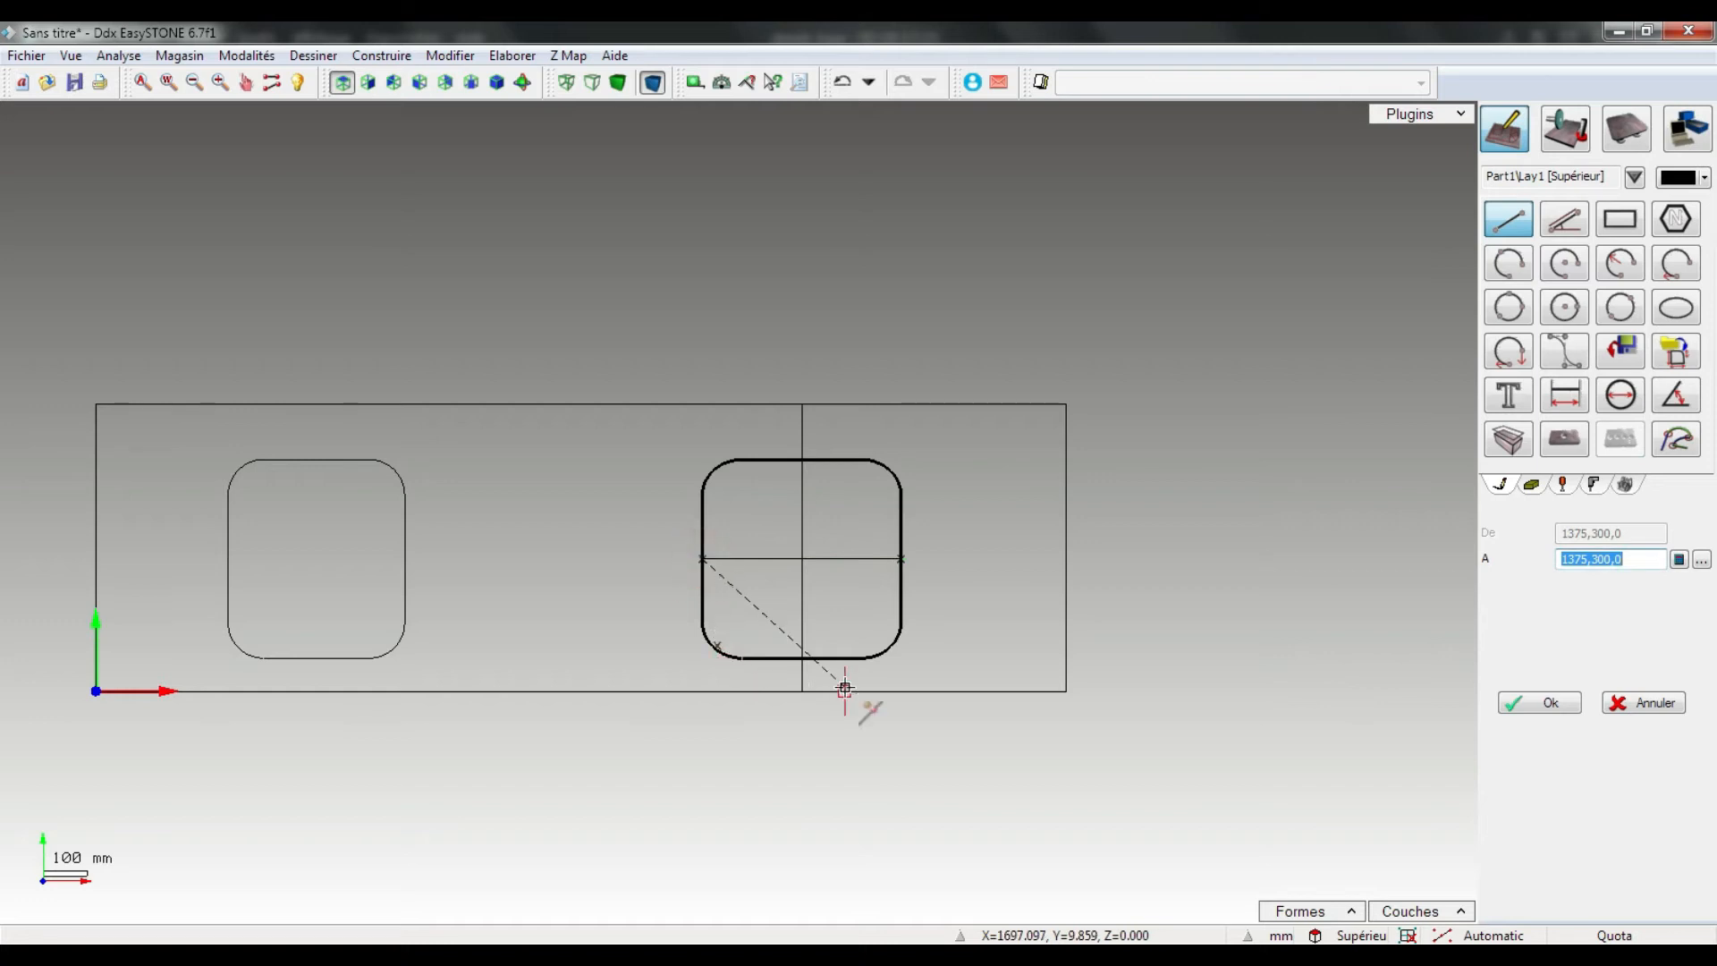
key("Escape")
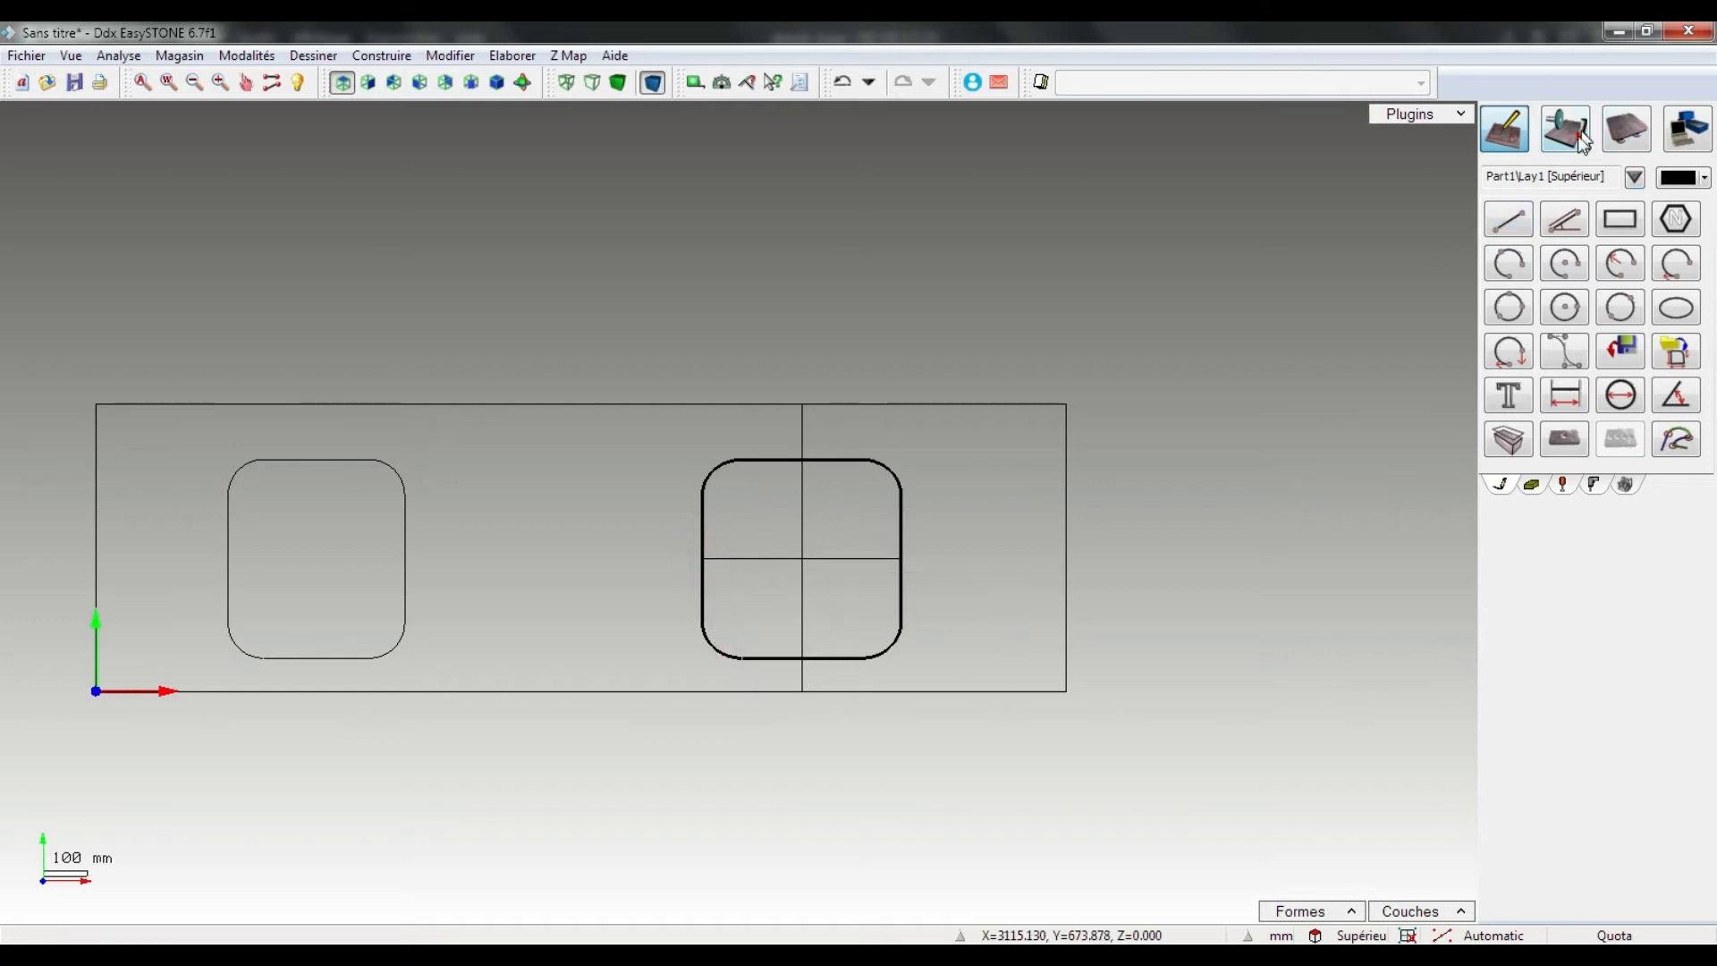
Try to rotate the selected rounded rectangle 45° about the intersection of its vertical and horizontal construction lines.
left_click(1563, 485)
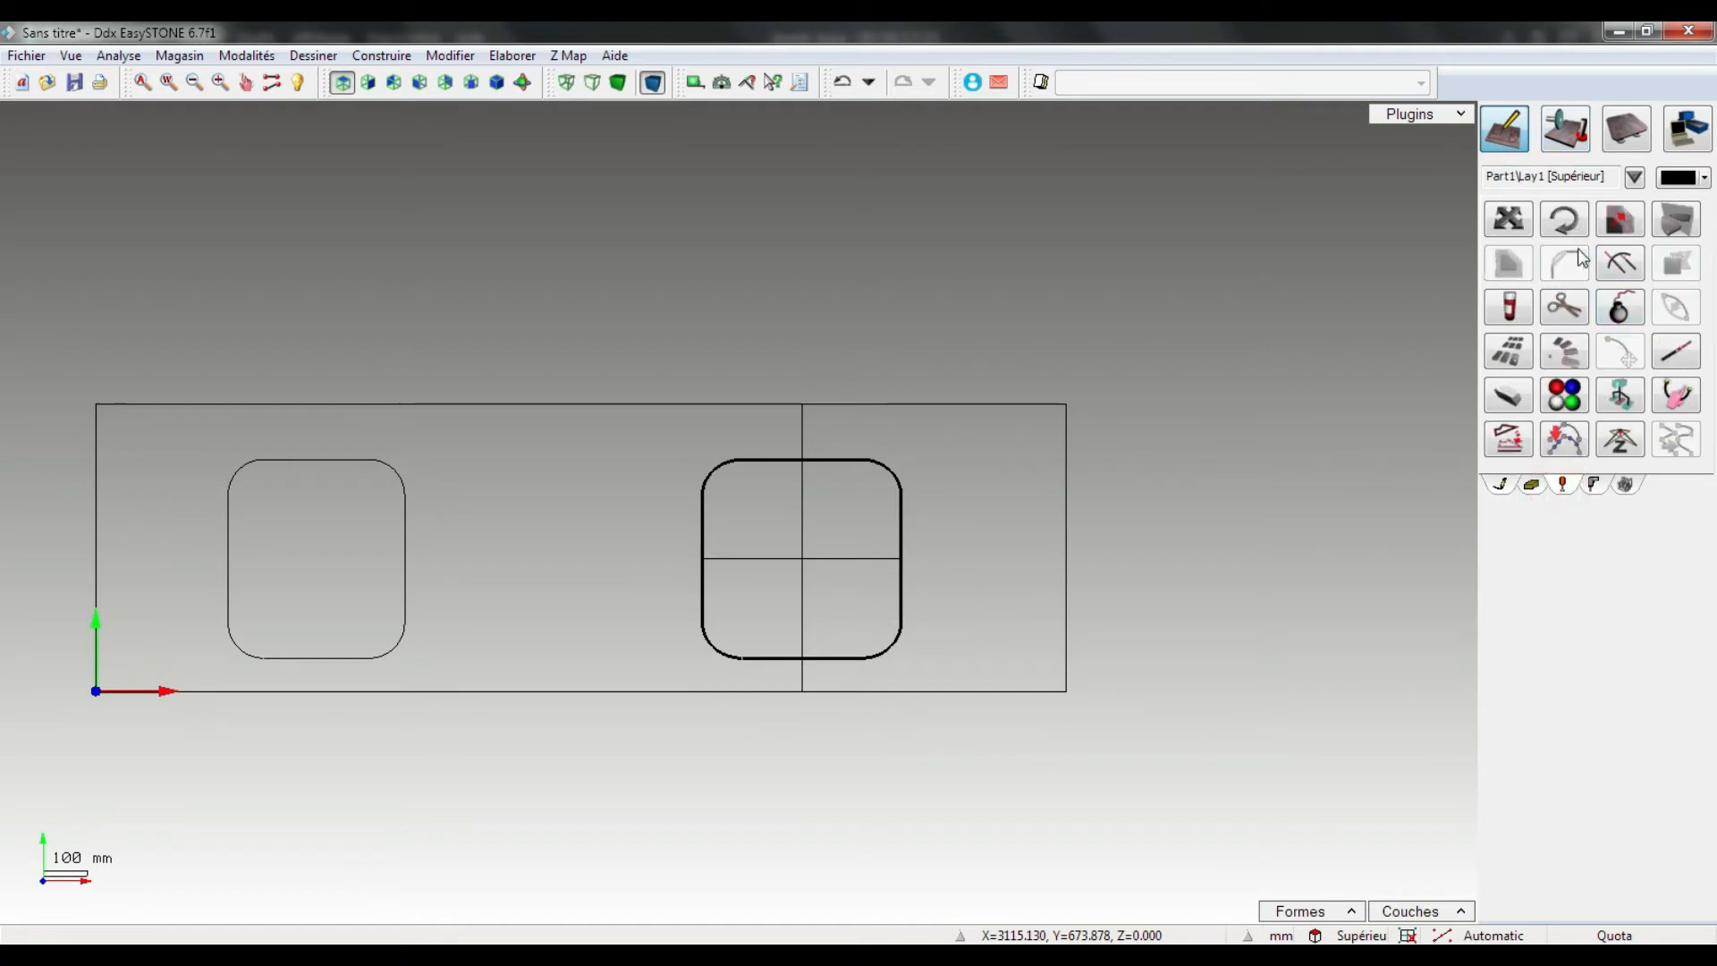
left_click(1565, 221)
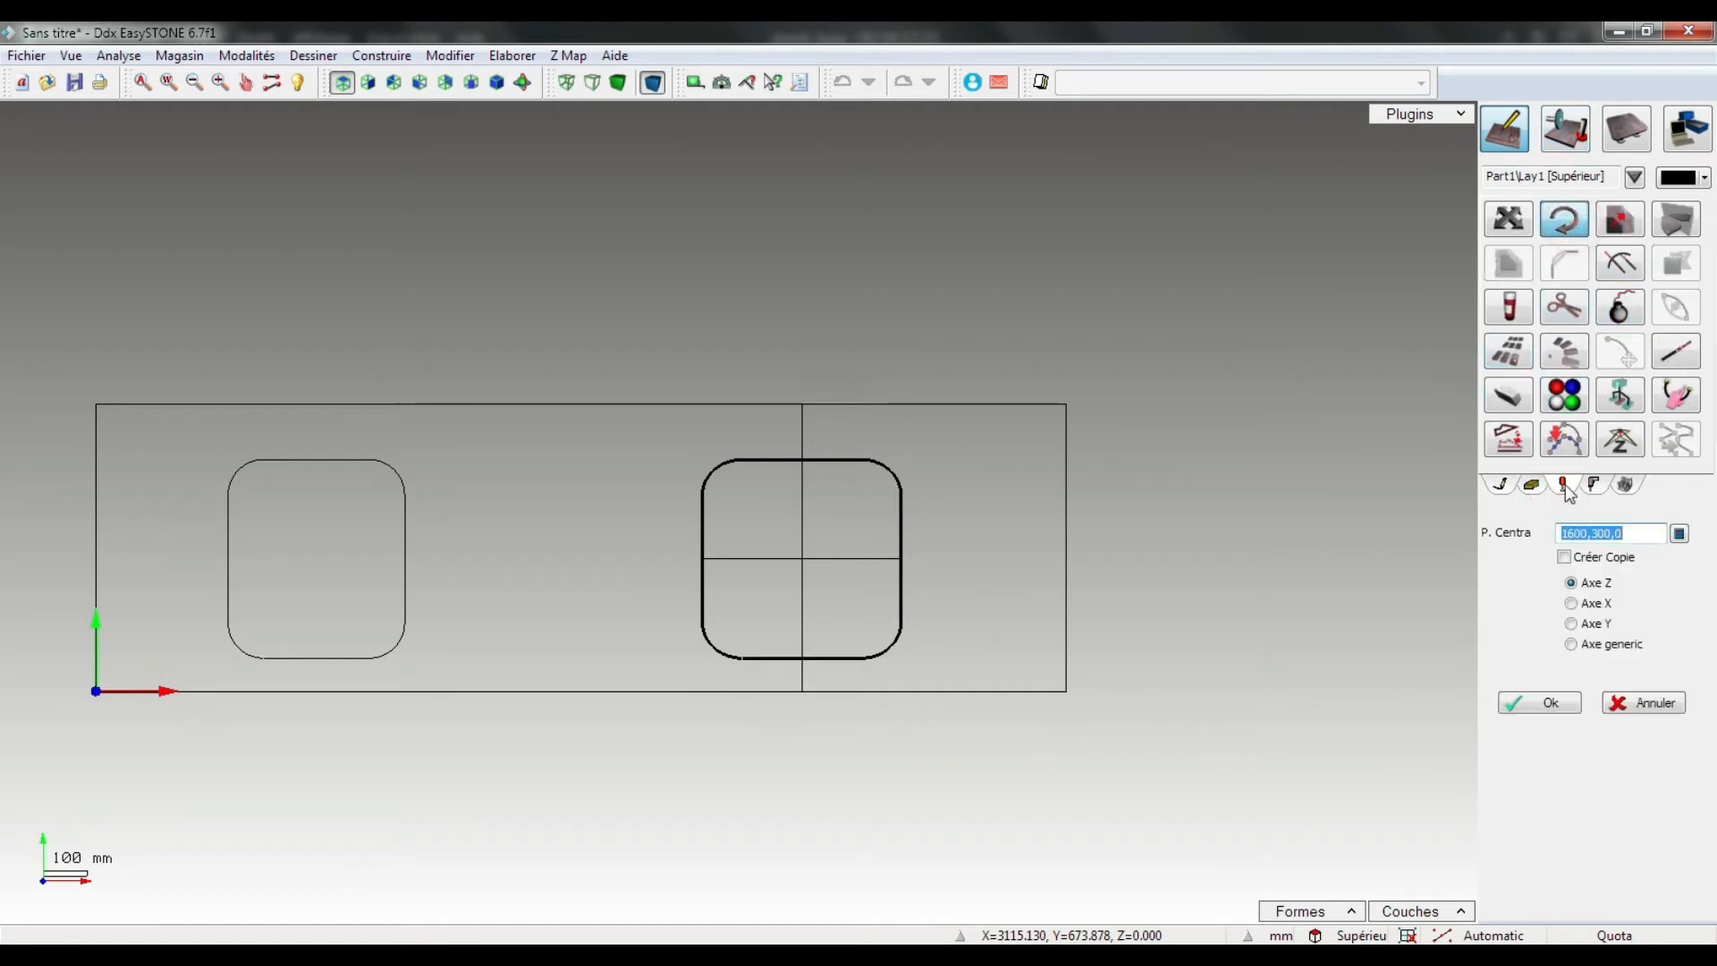
scroll(791, 570, "up", 3)
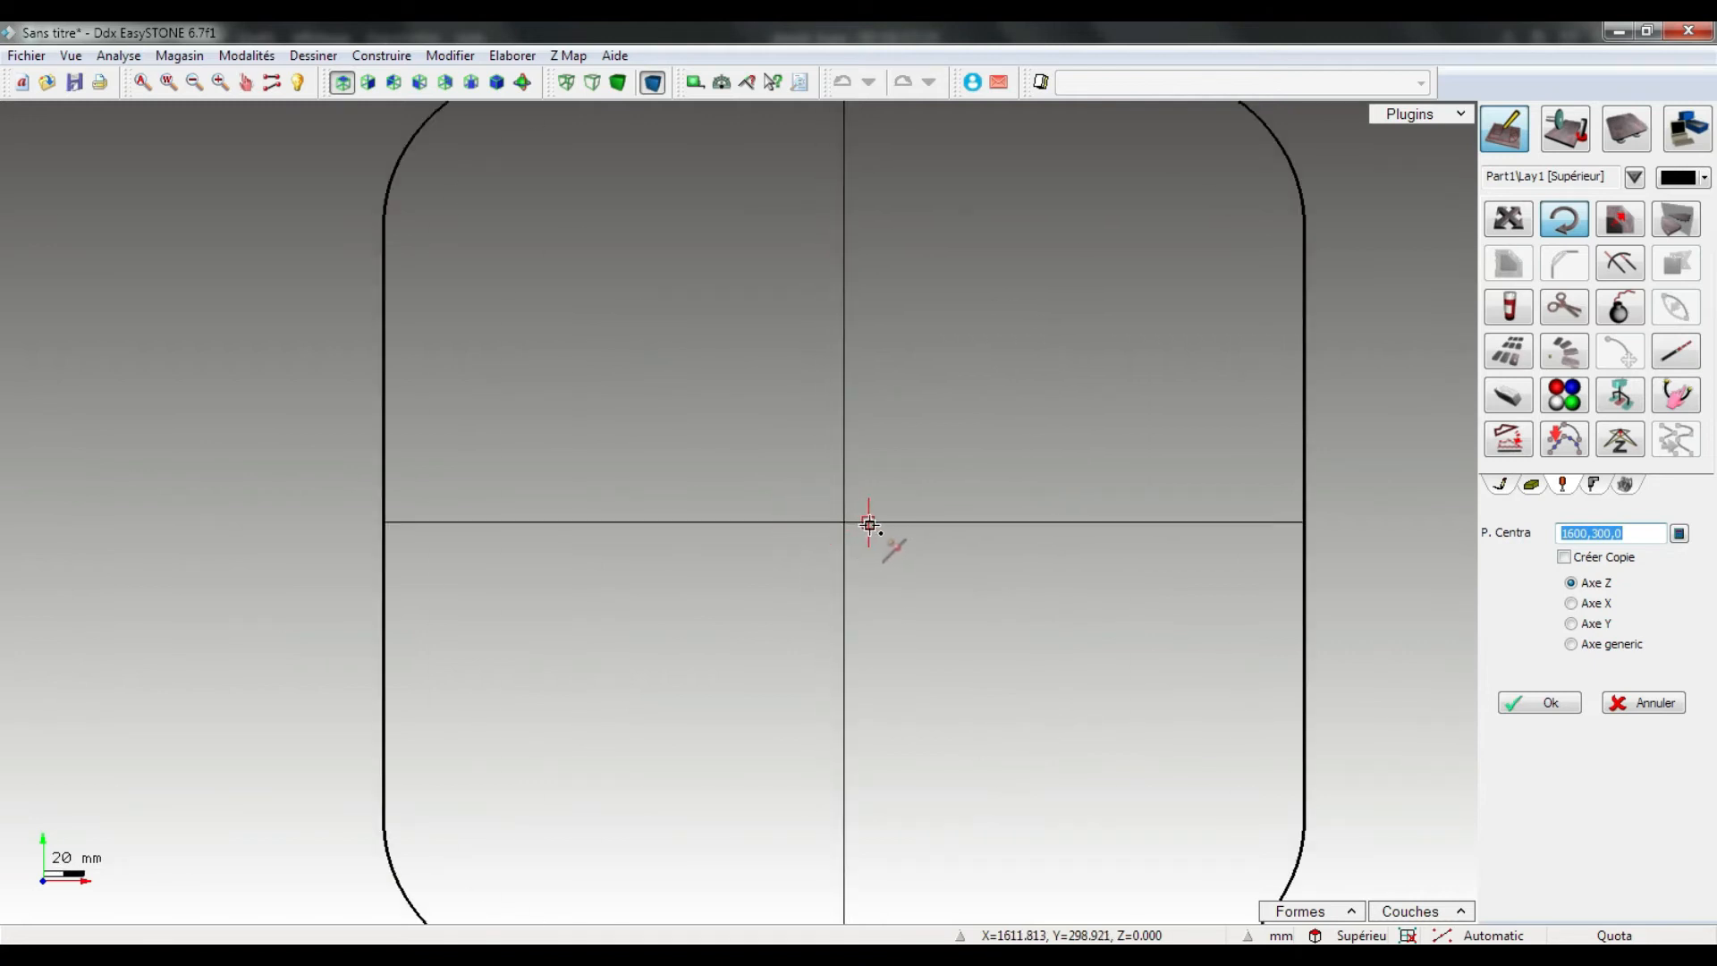
left_click(852, 525)
scroll(903, 593, "down", 3)
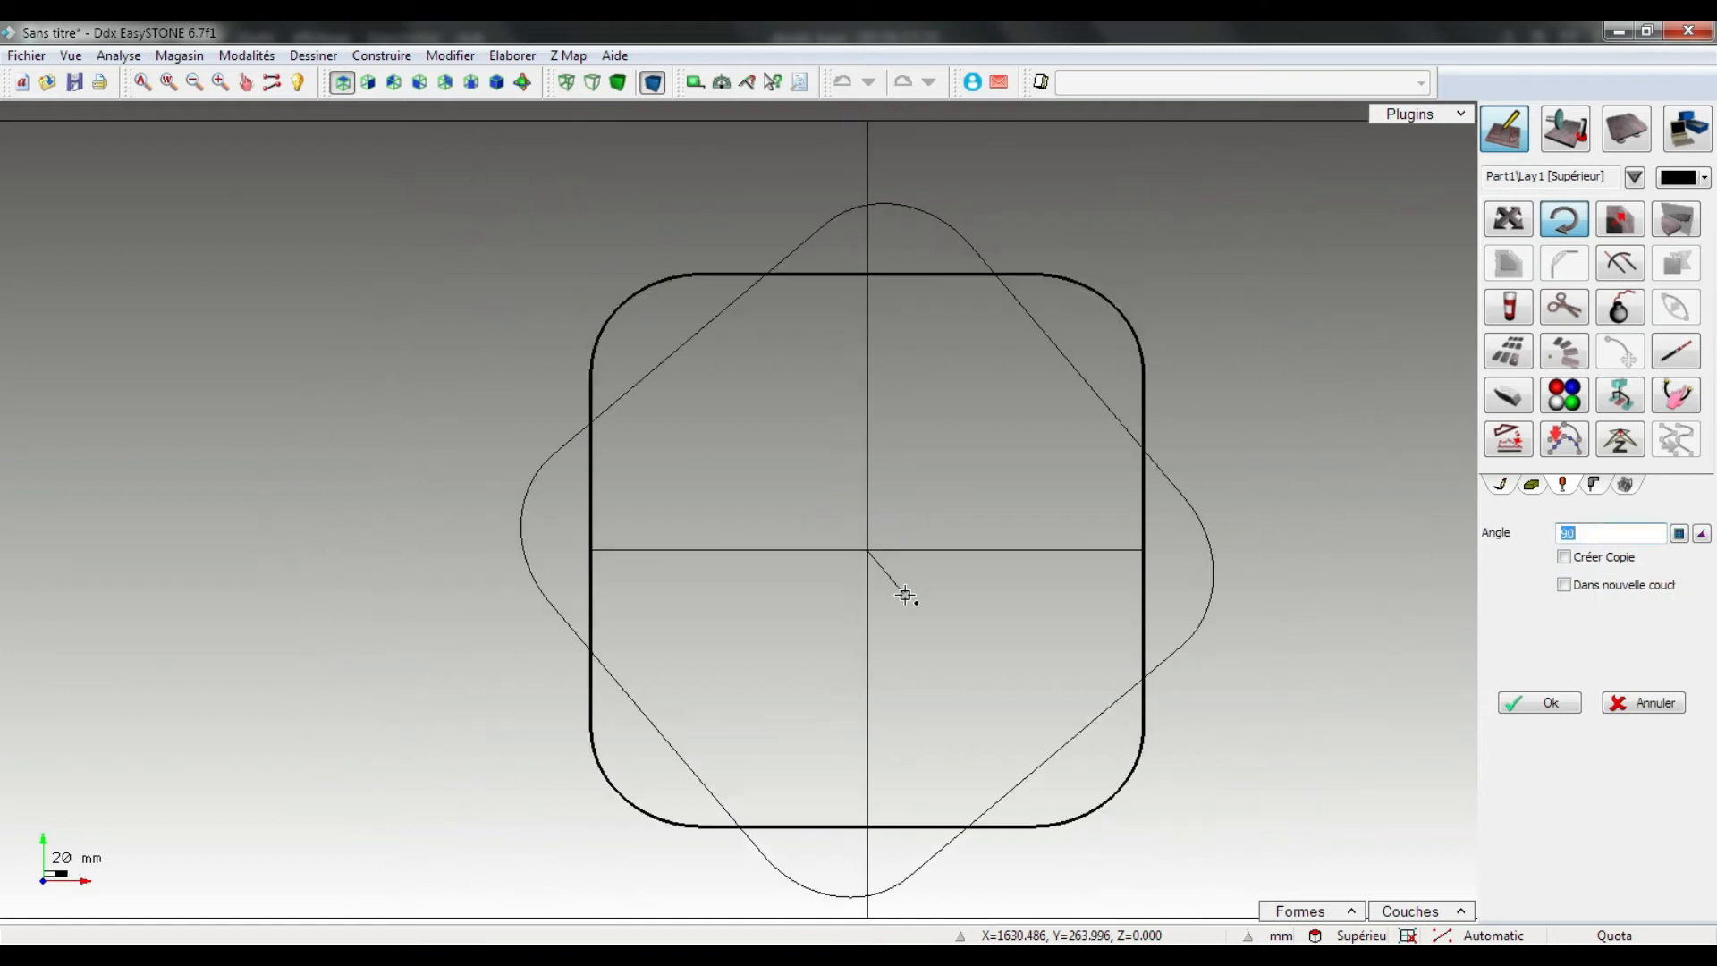
double_click(1613, 535)
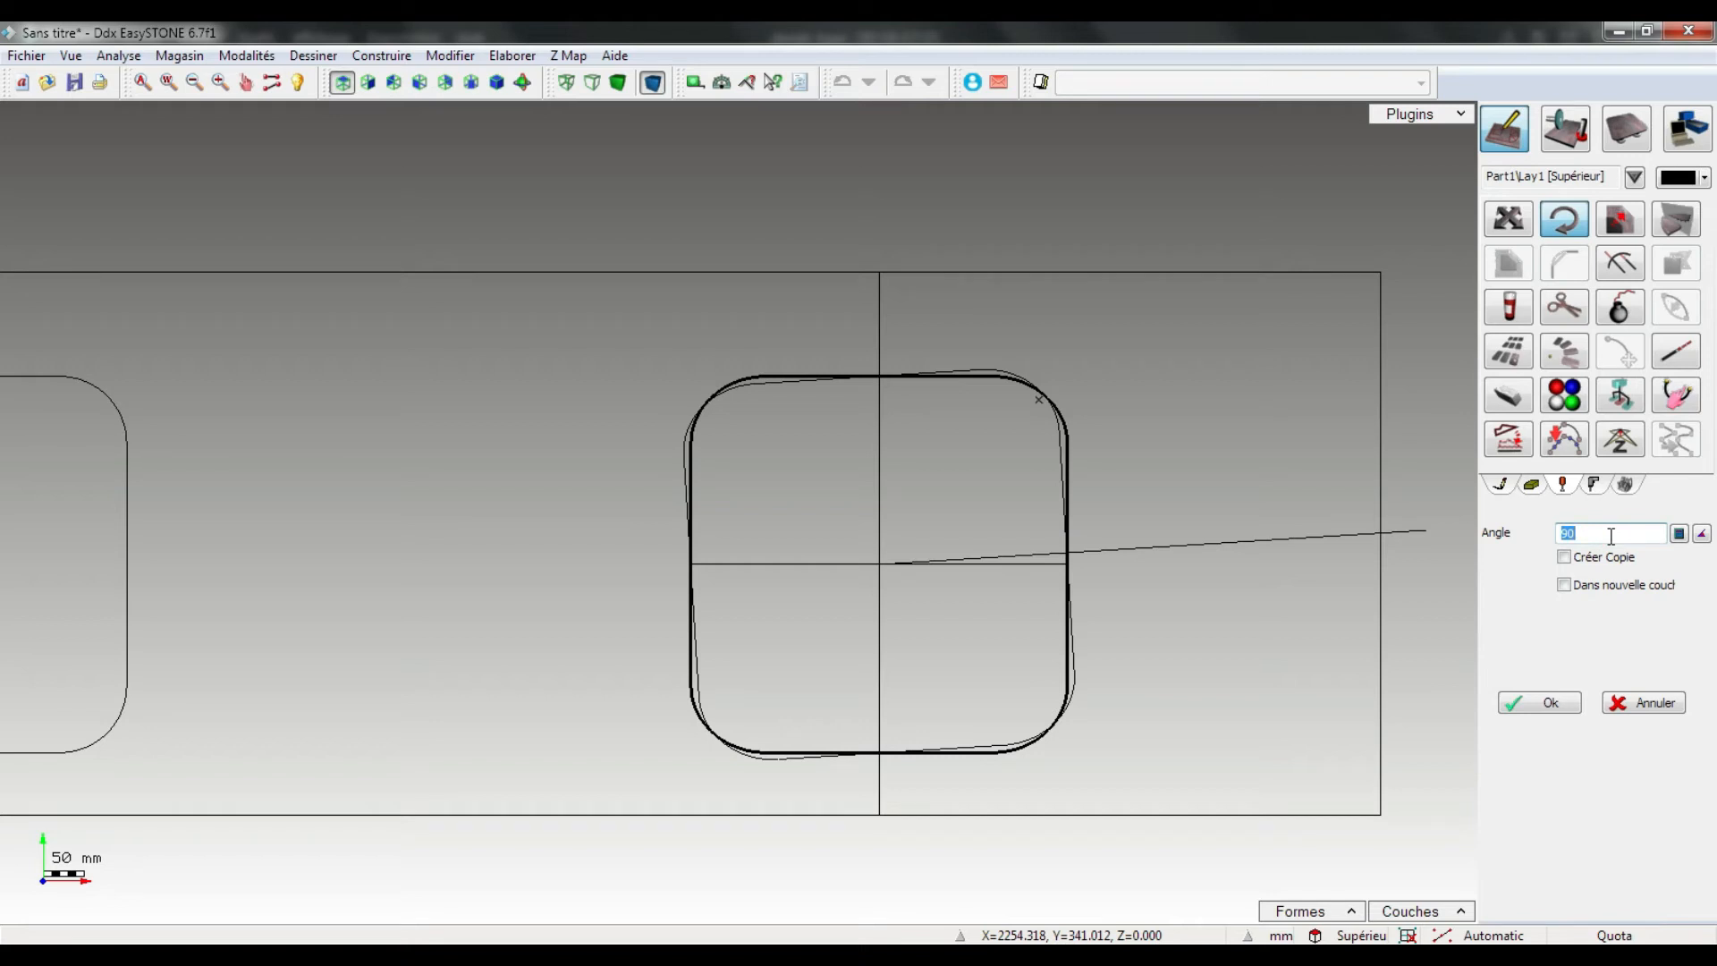
type("75")
key("Return")
type("45")
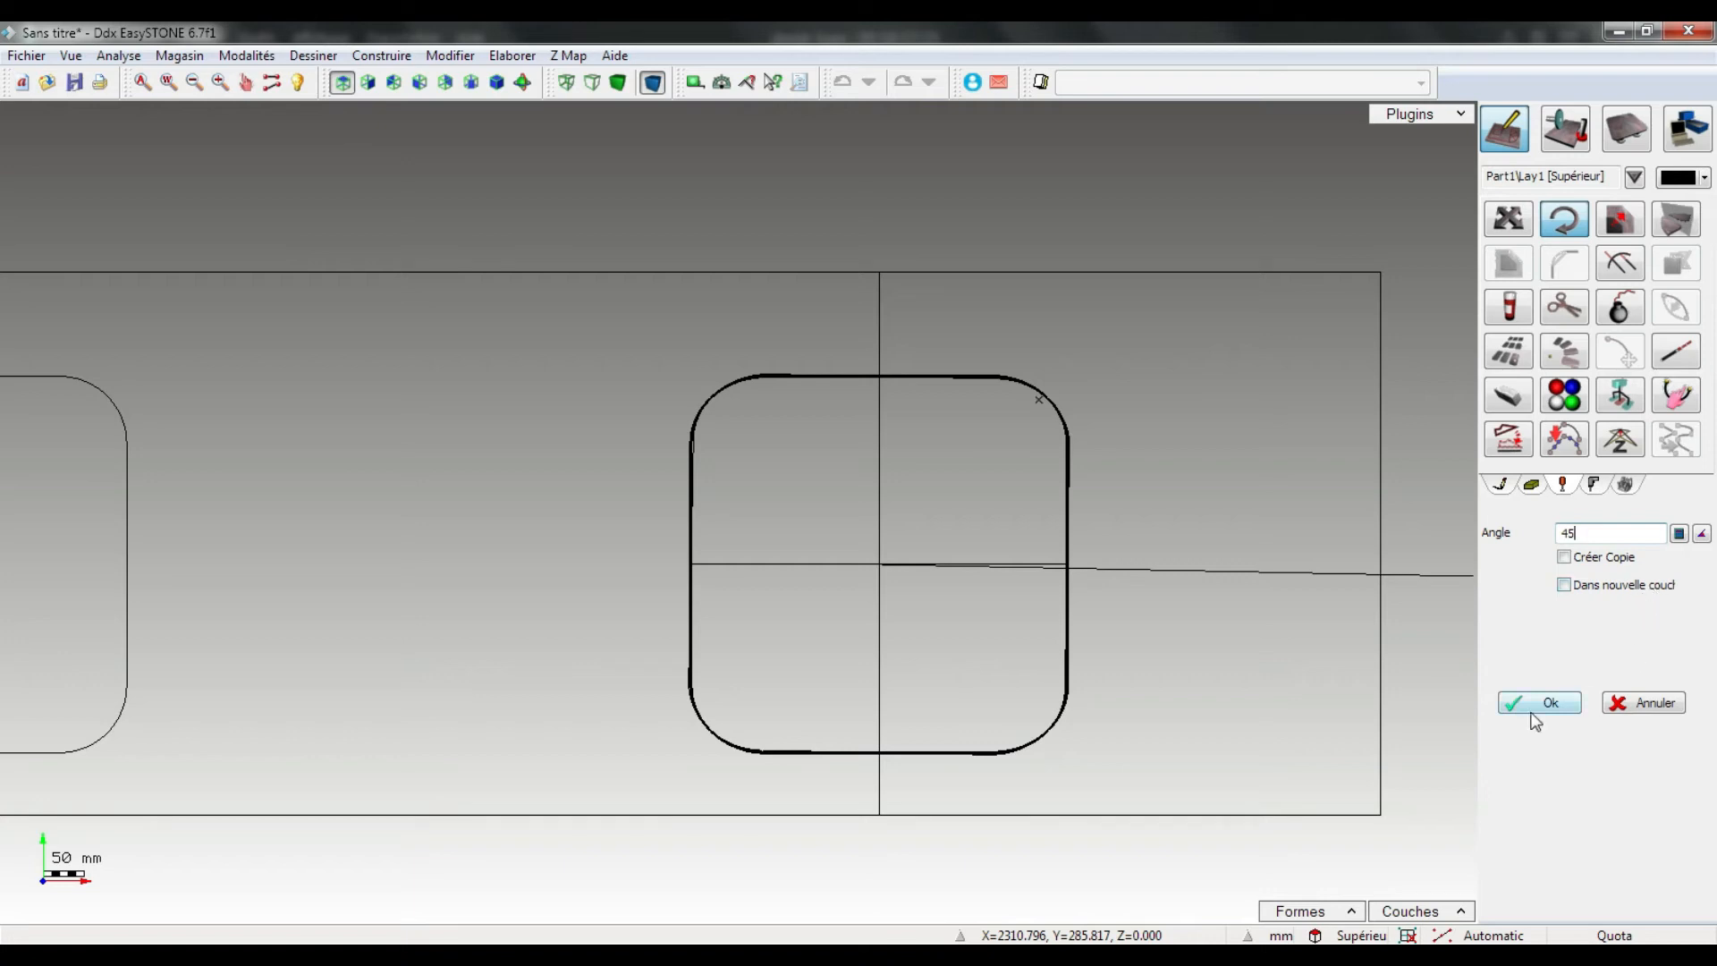
left_click(1636, 704)
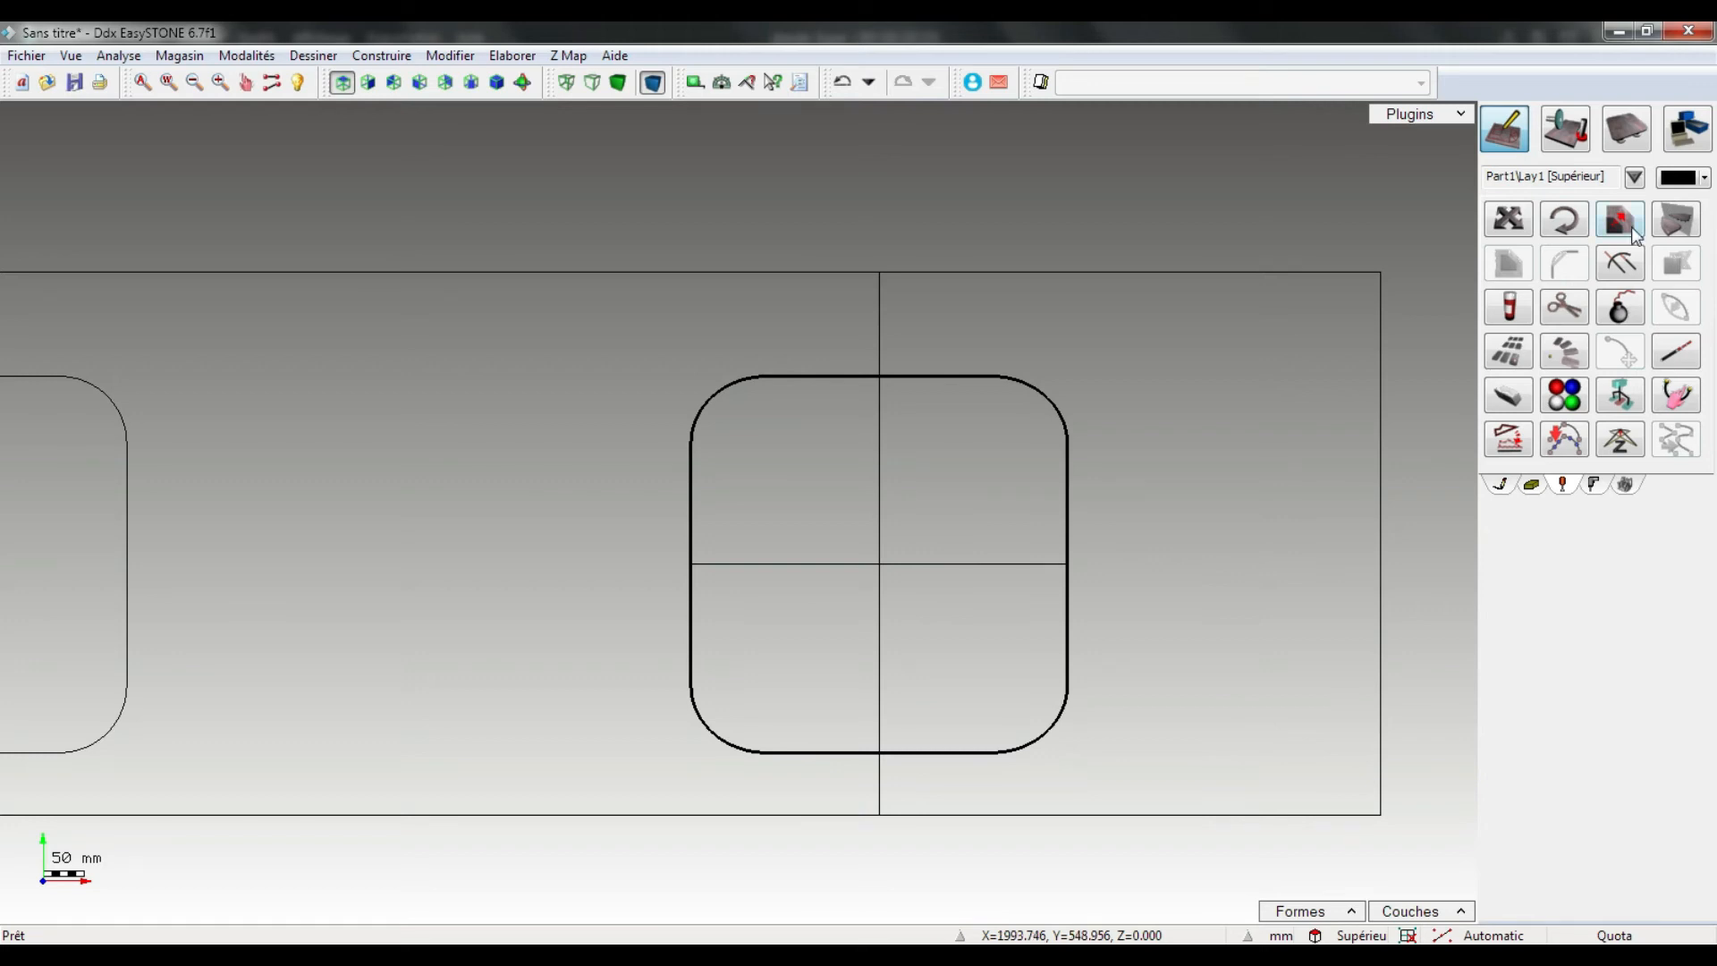
Scale a copy of the selected rounded rectangle symmetrically by a coefficient of 1.2 about the intersection of the construction lines.
left_click(1623, 224)
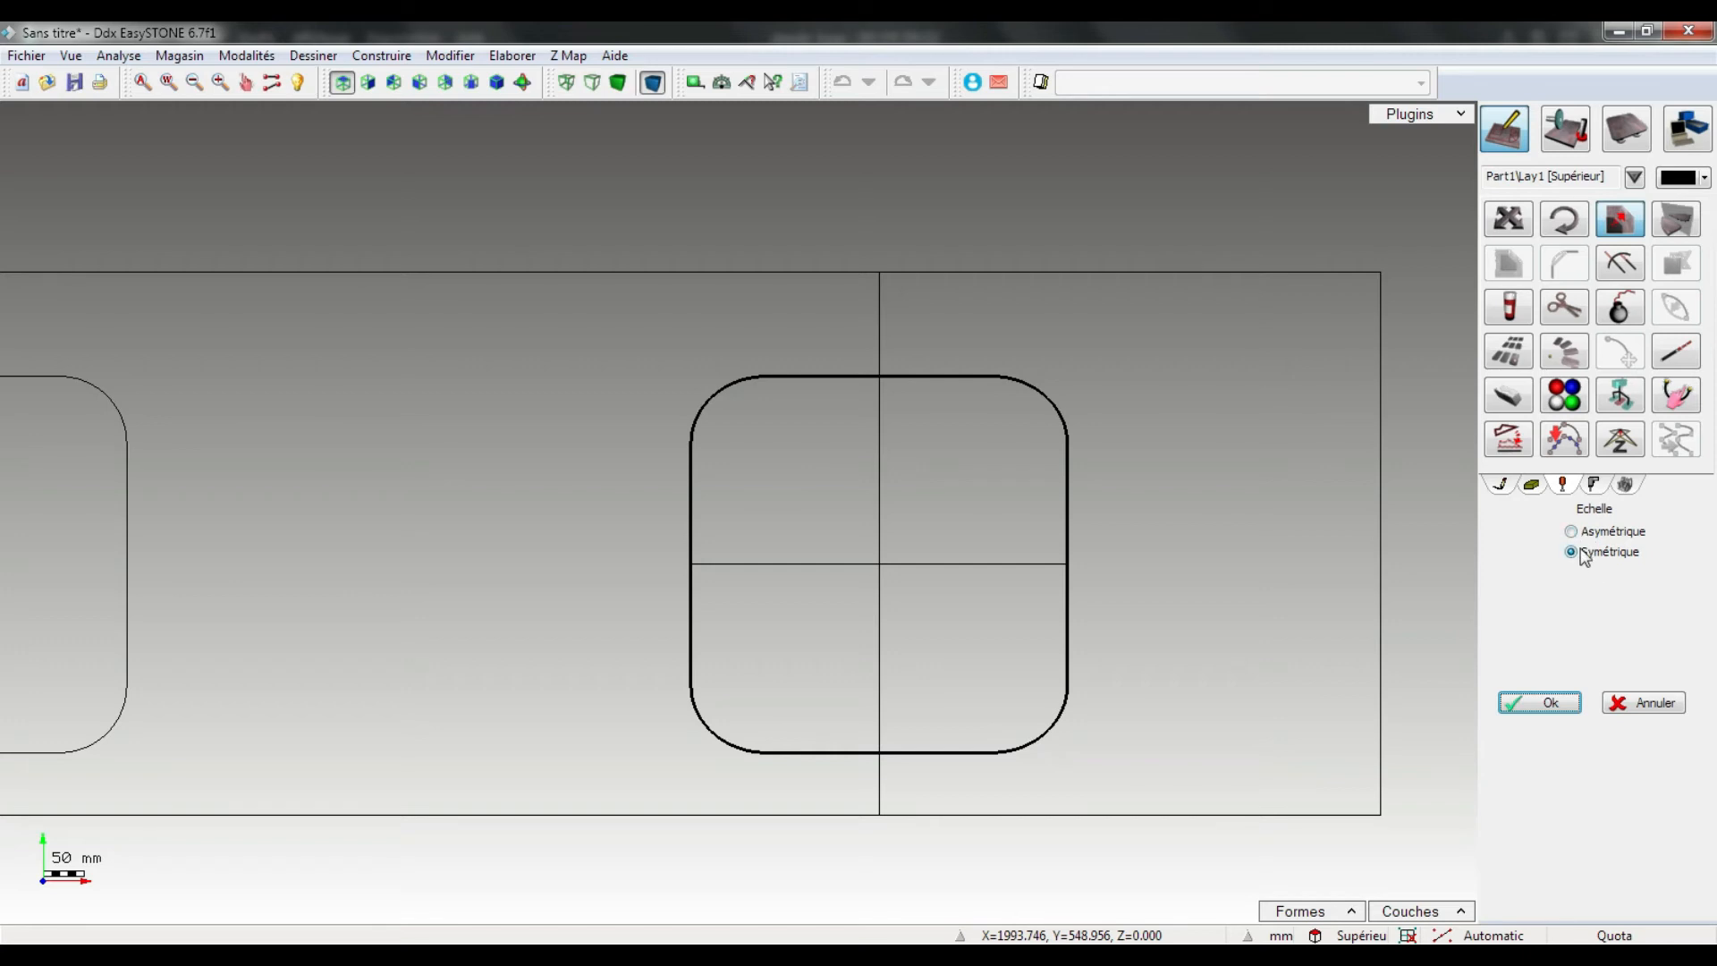
left_click(1556, 703)
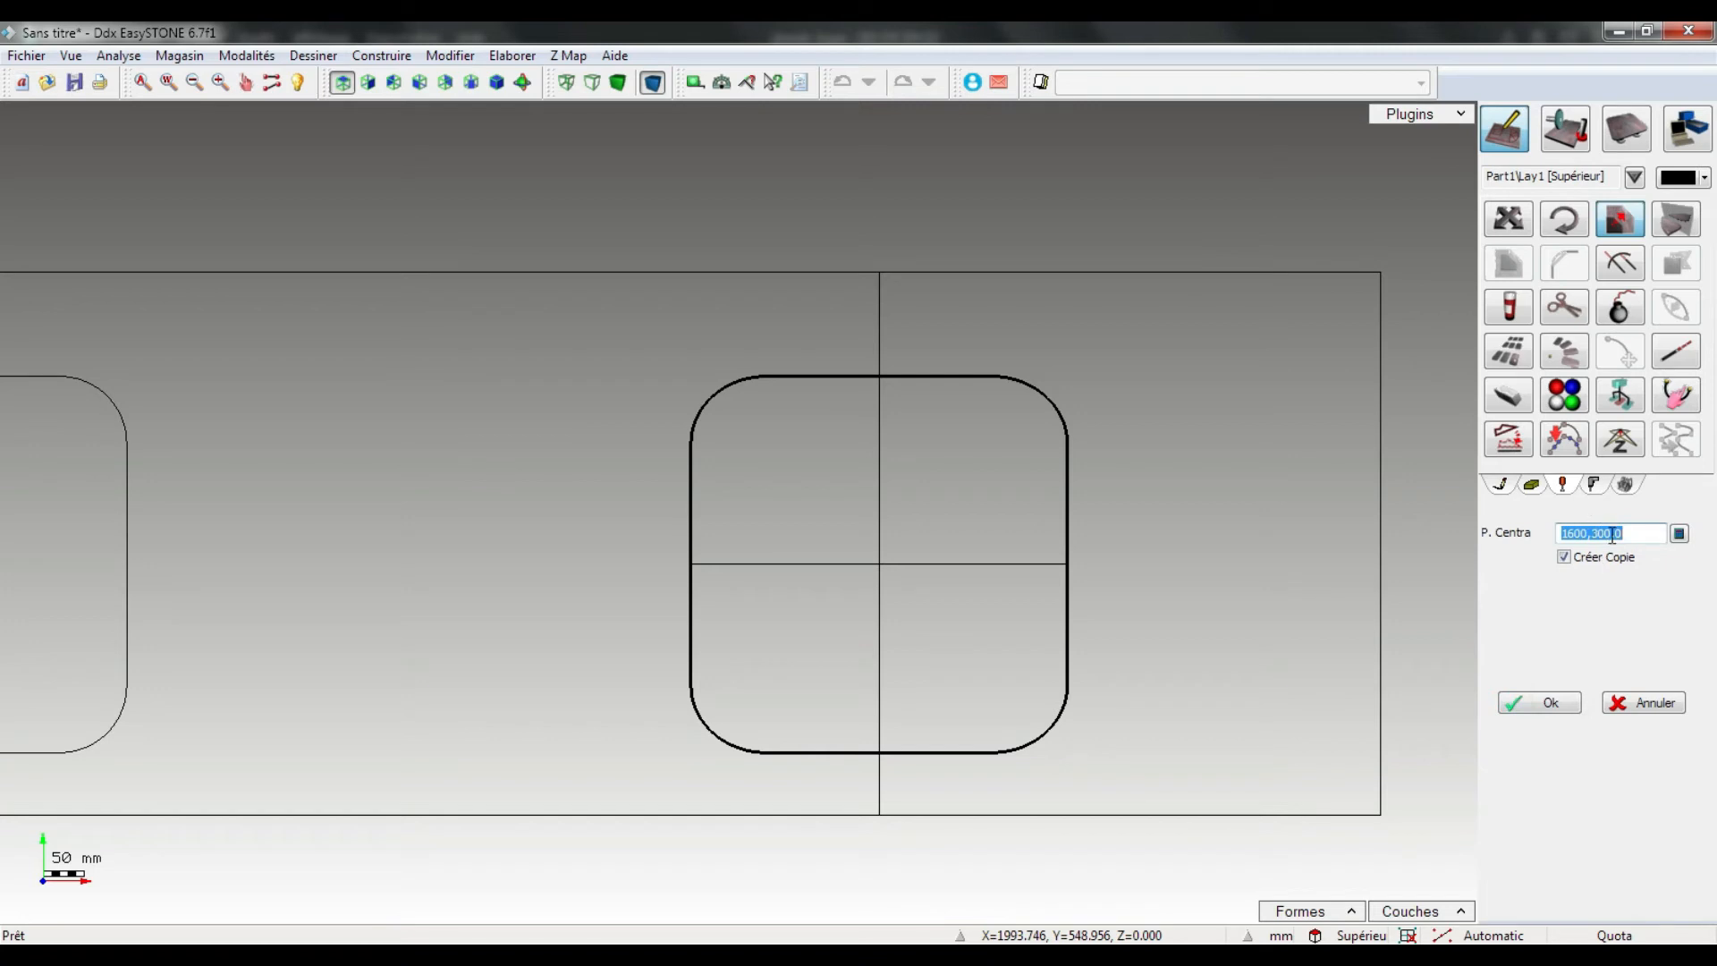
left_click(880, 566)
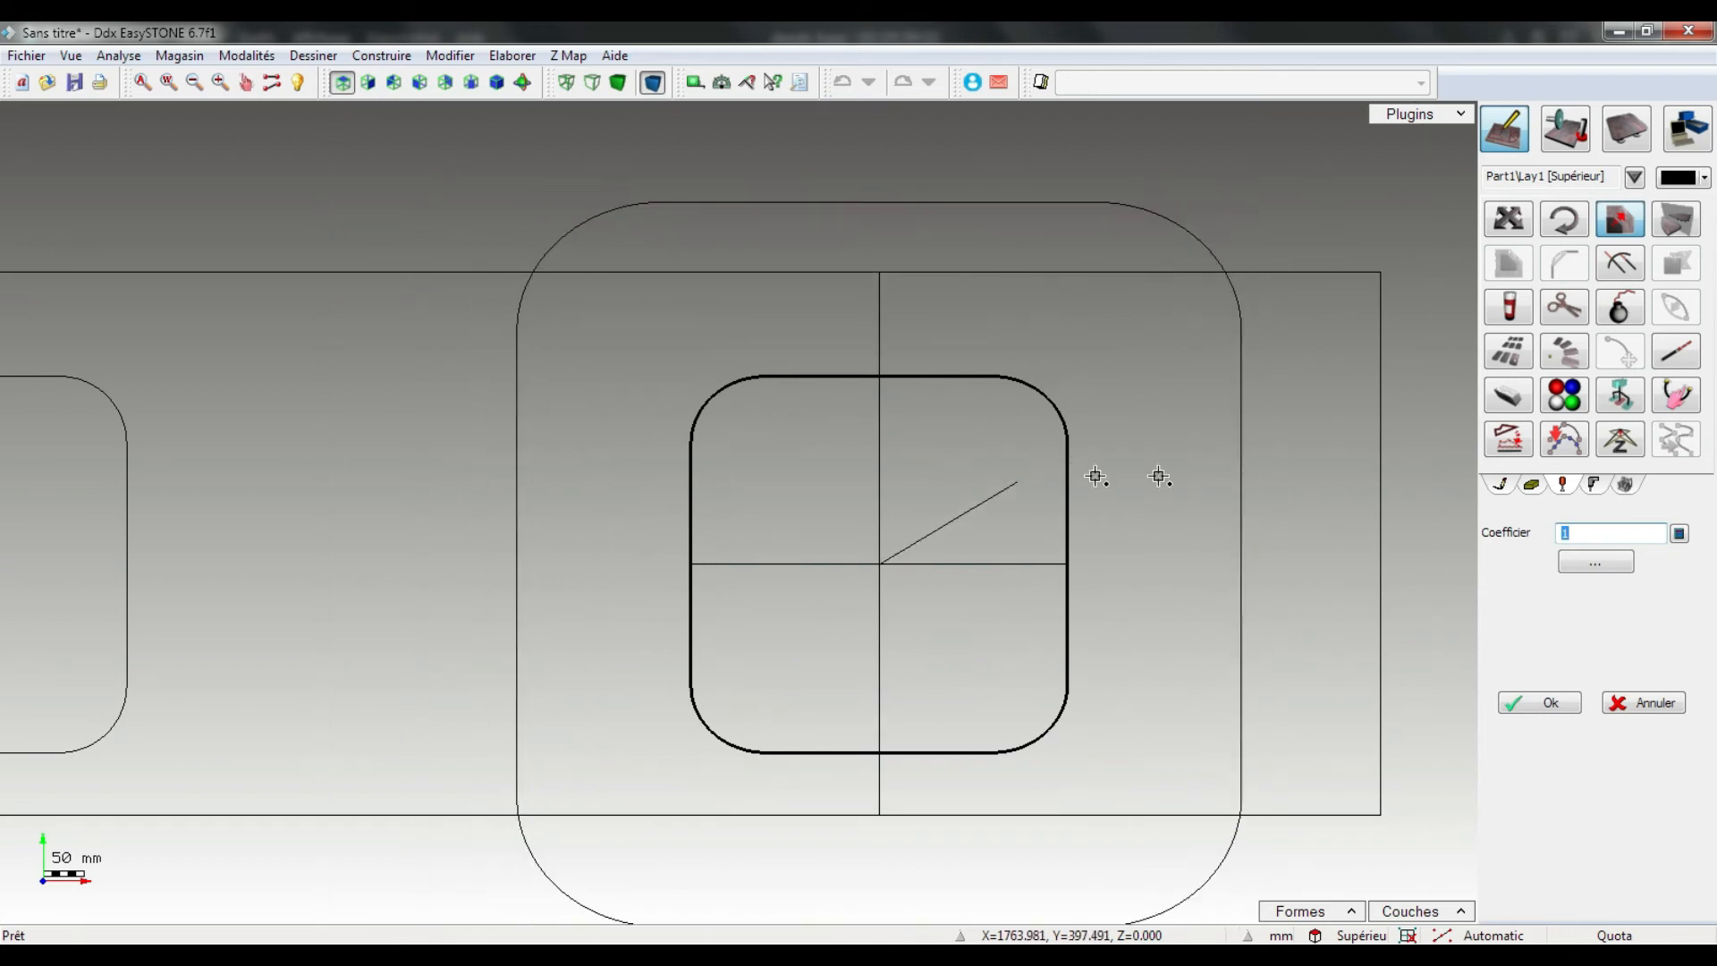
double_click(1591, 537)
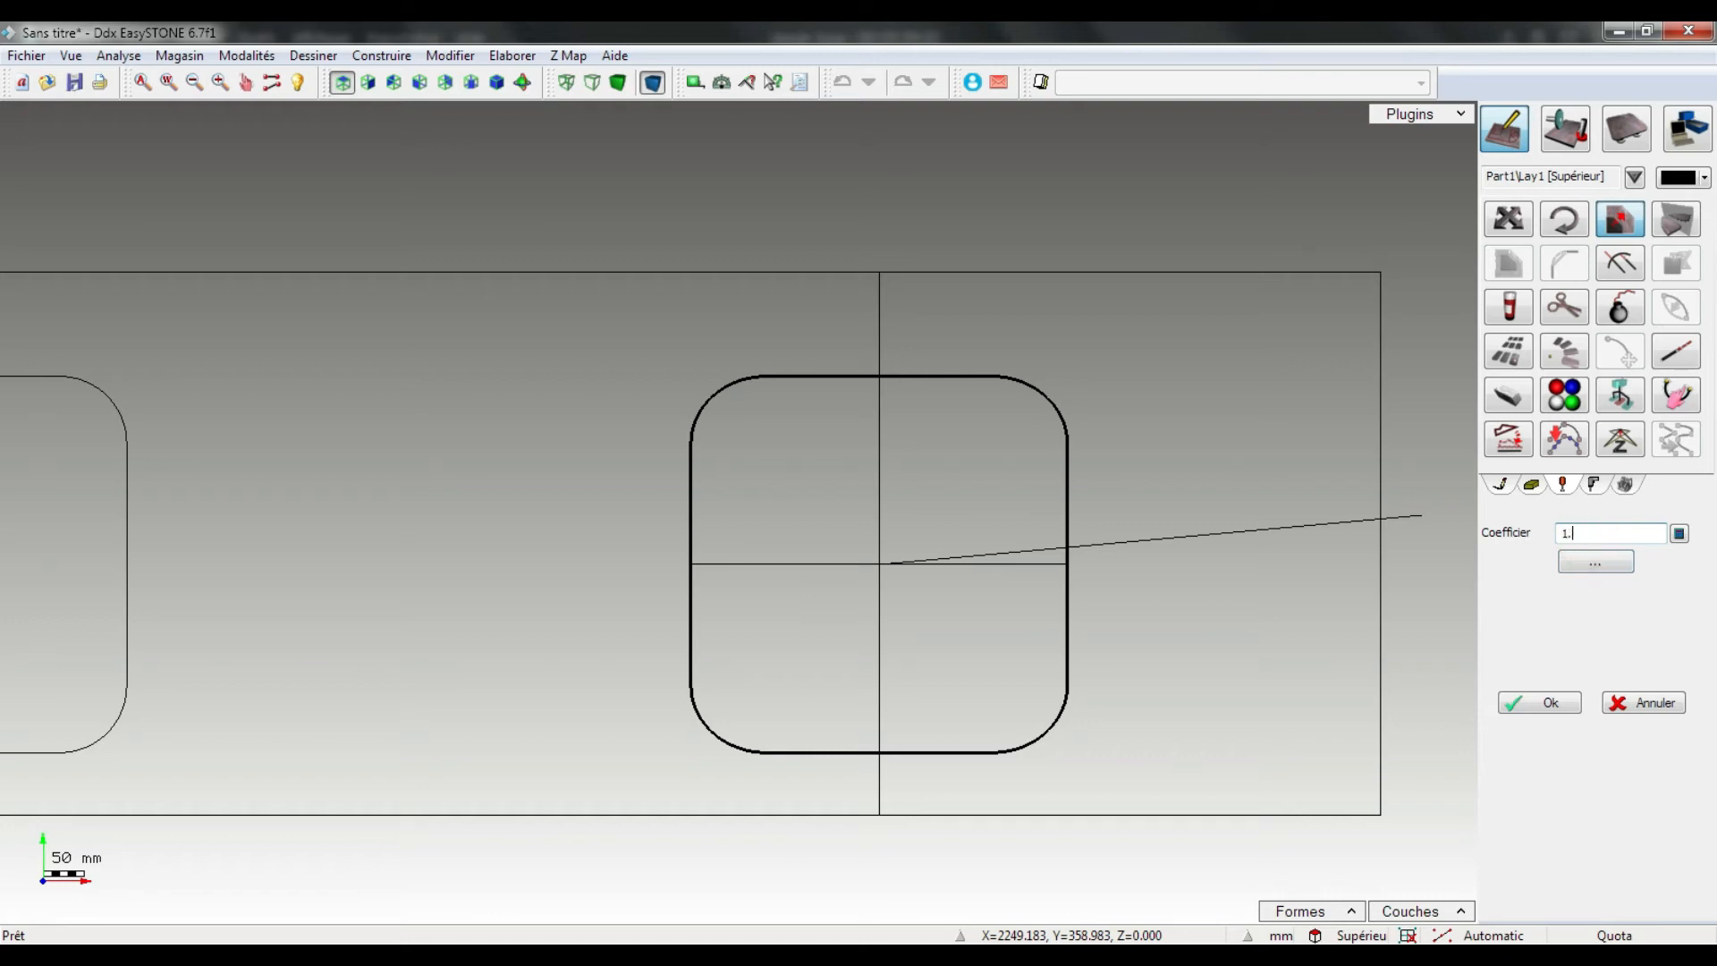
key("Return")
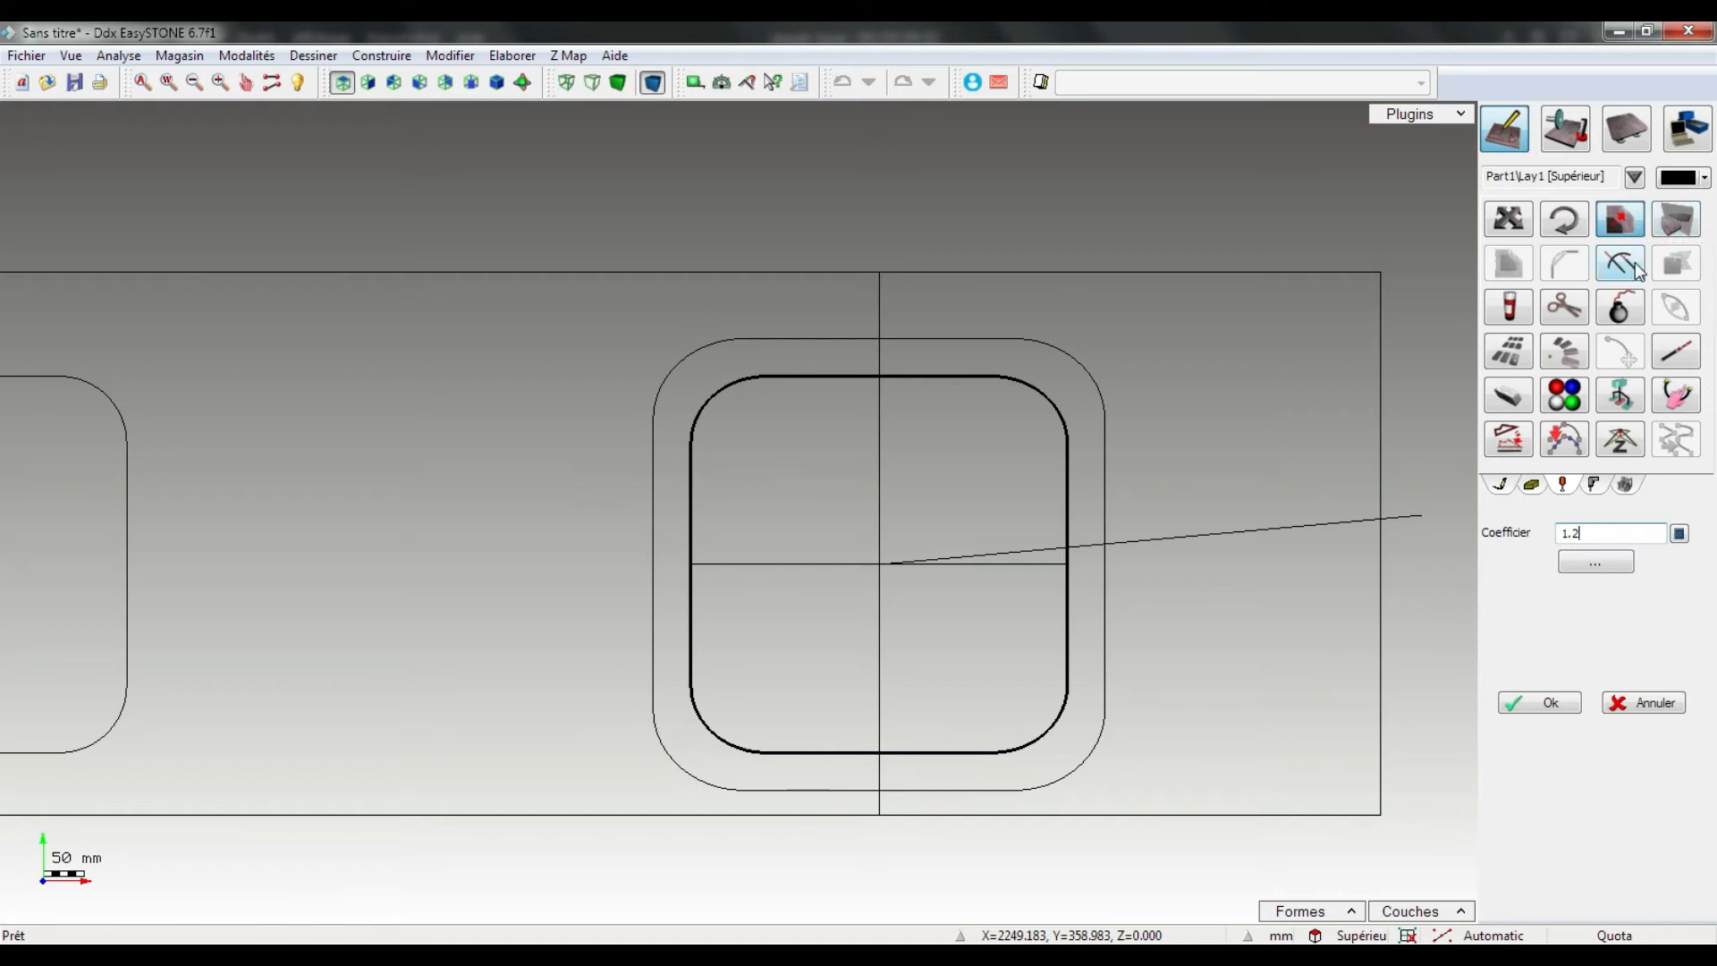
left_click(1552, 705)
Try to mirror a copy of the rounded rectangle across horizontal, vertical and two-point axes, using Sketch snapping for the axis points.
left_click(1675, 219)
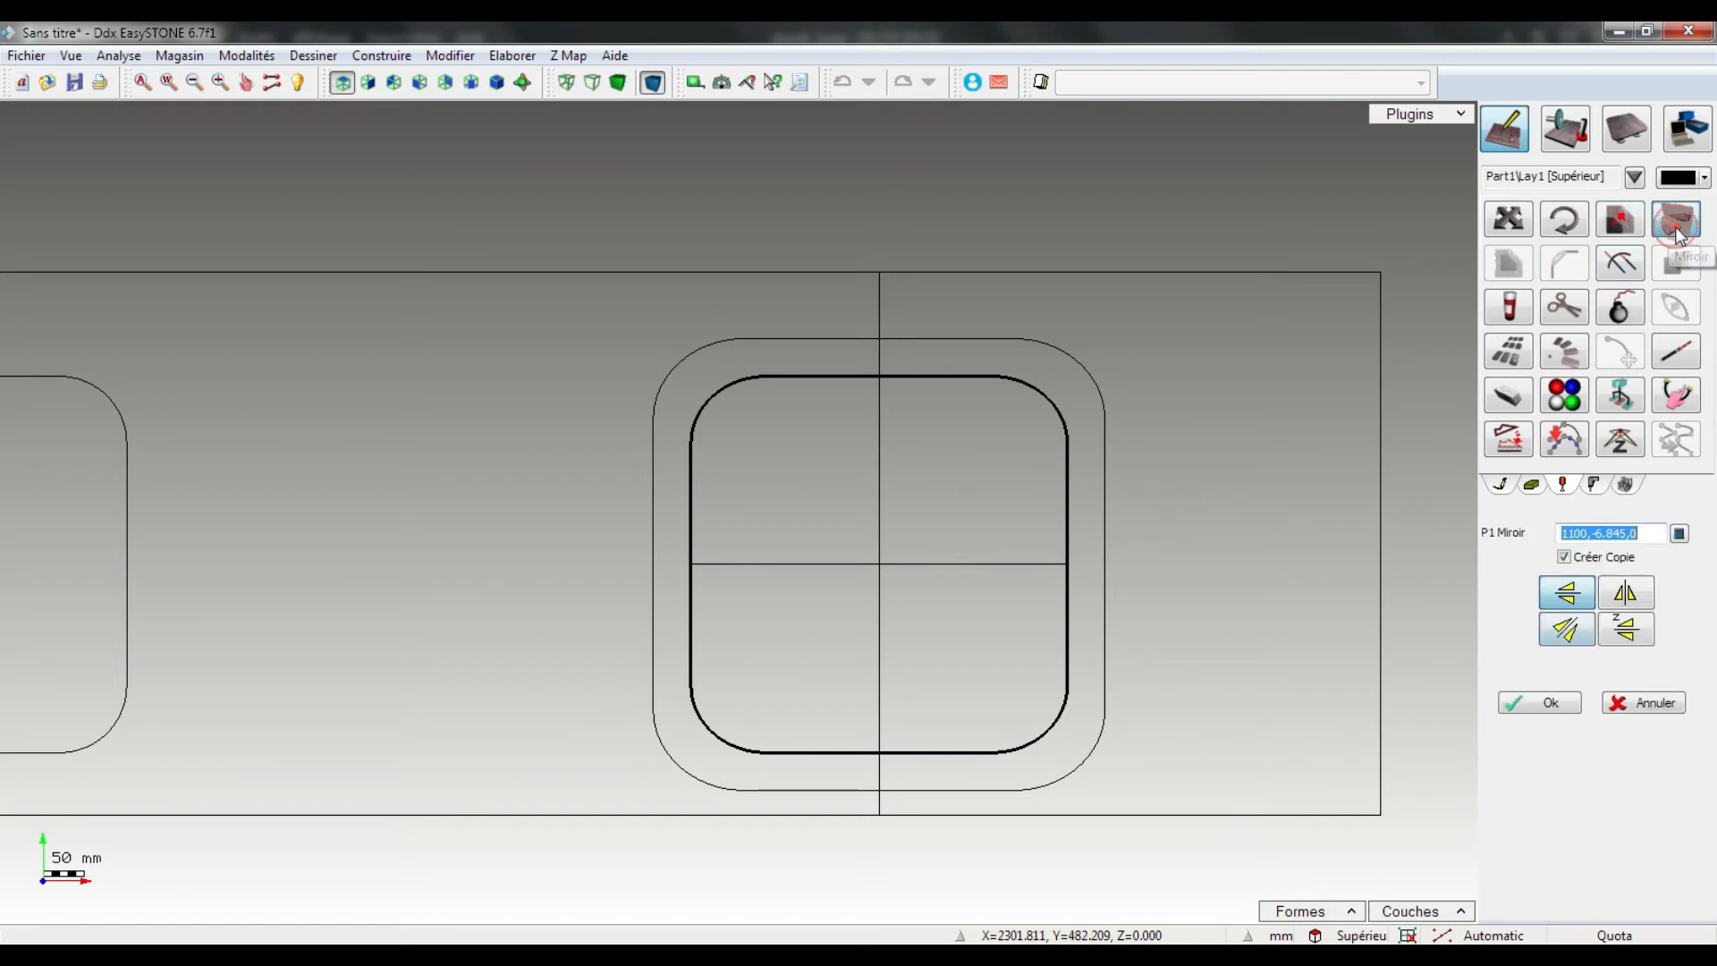
left_click(1572, 597)
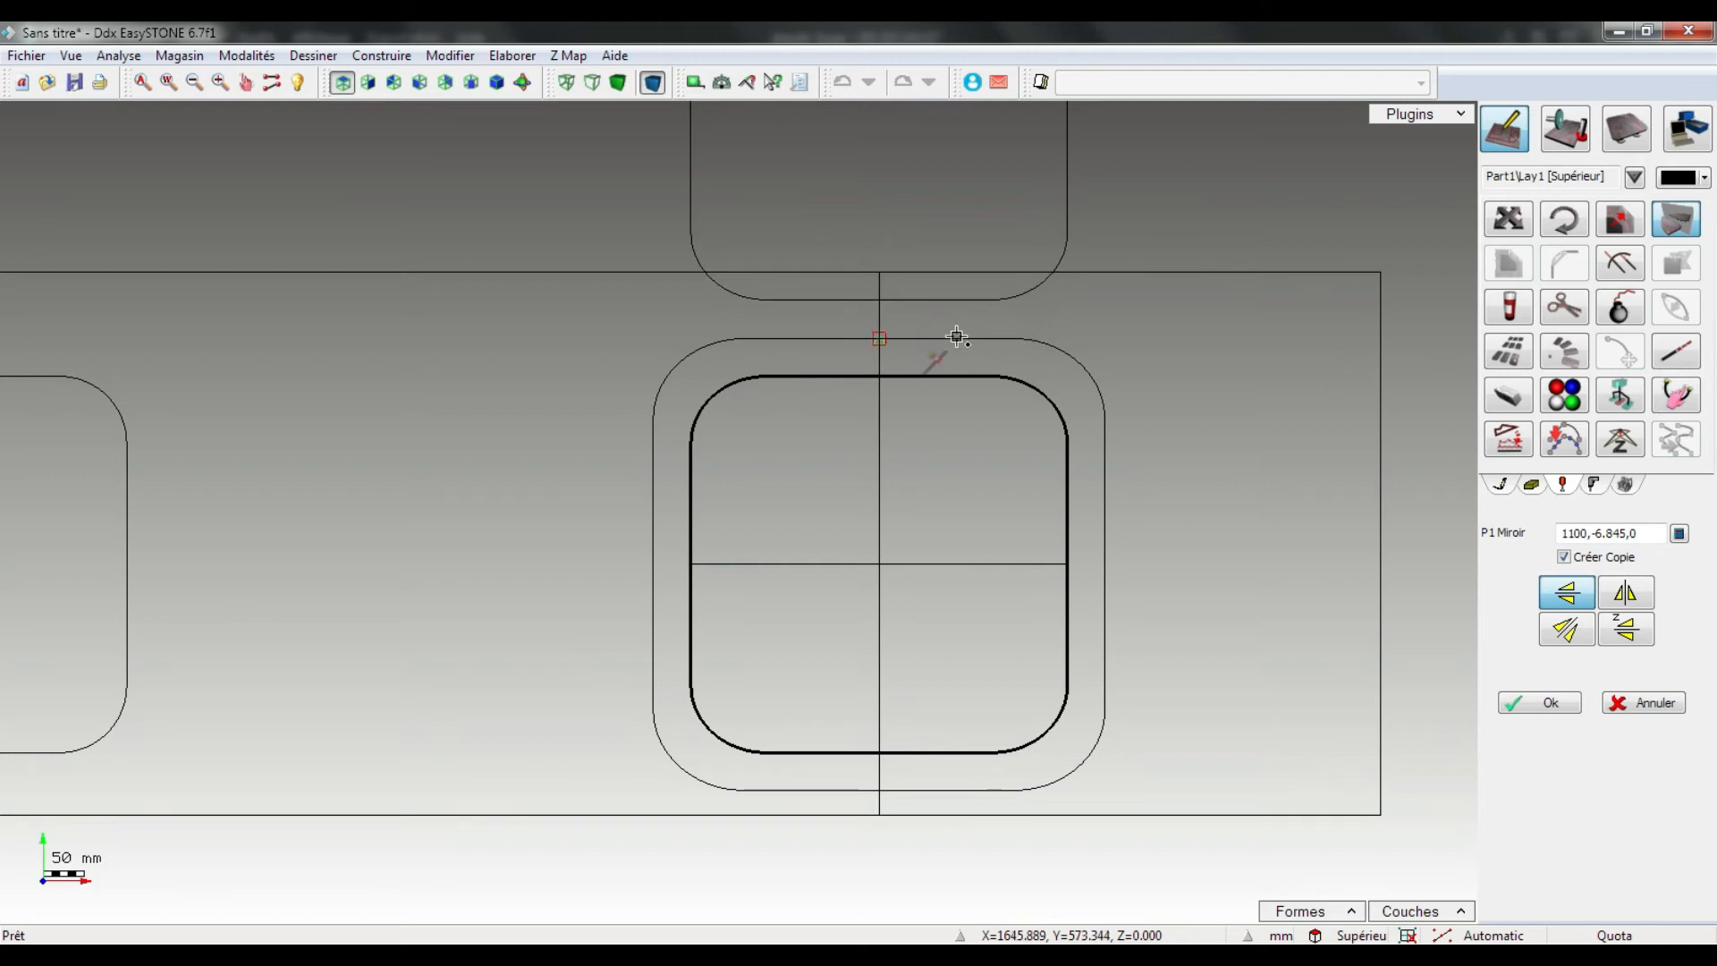
left_click(1626, 592)
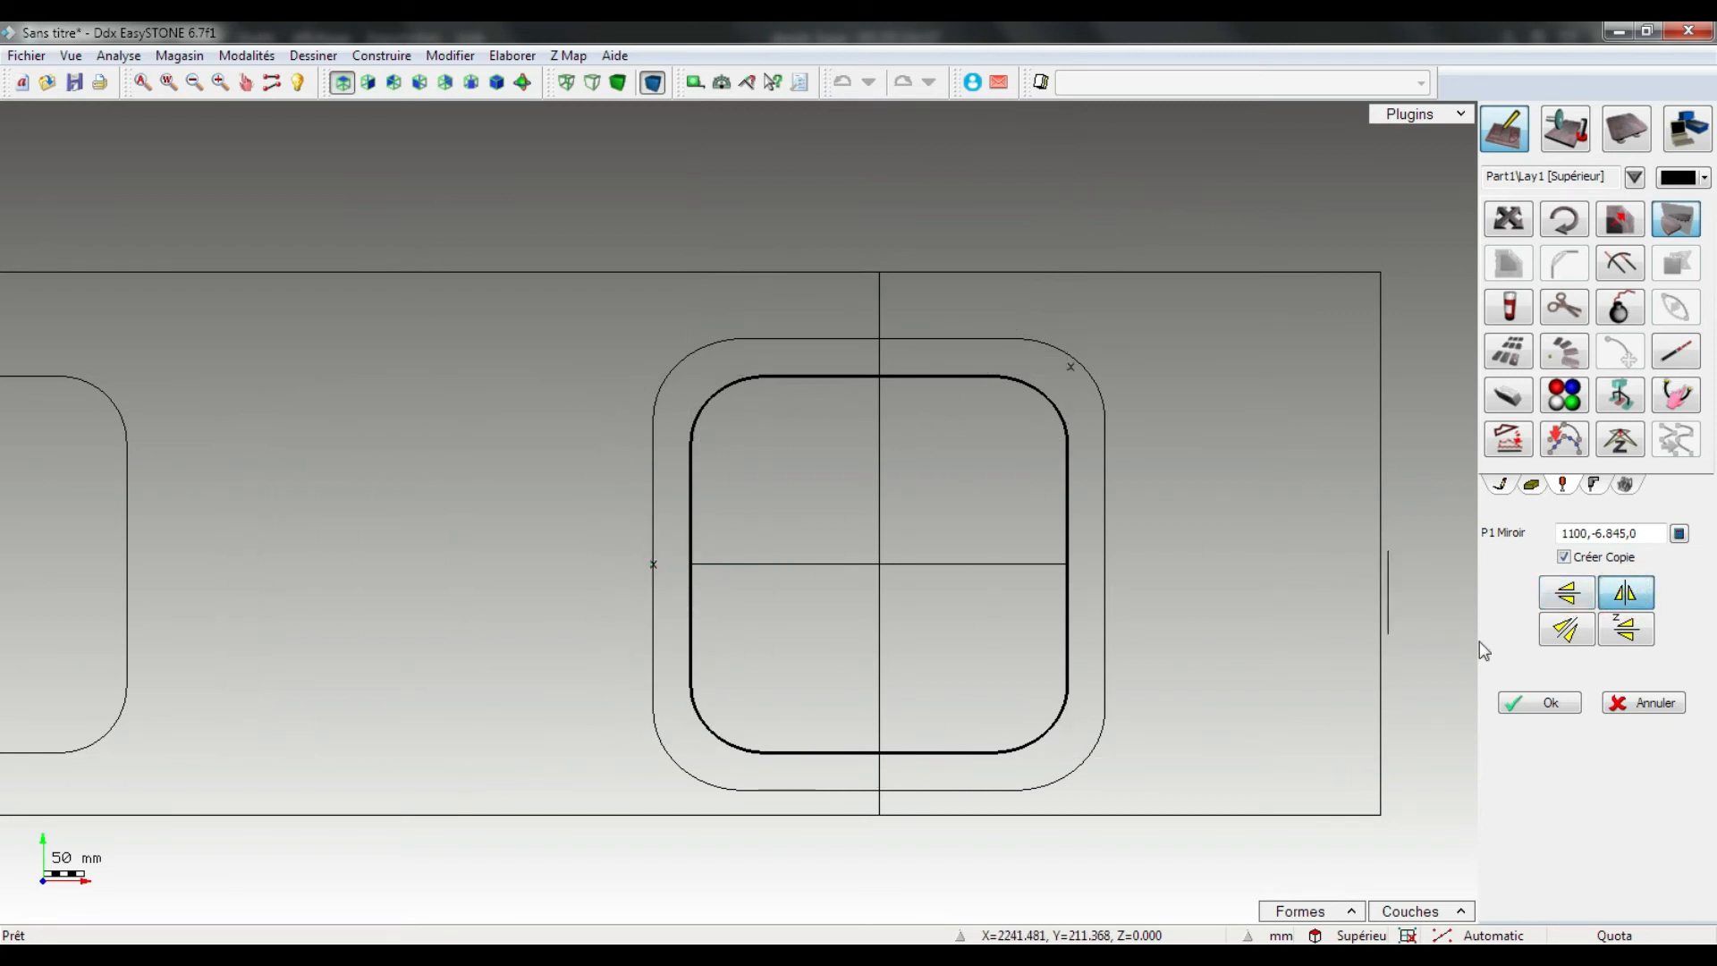
left_click(1566, 629)
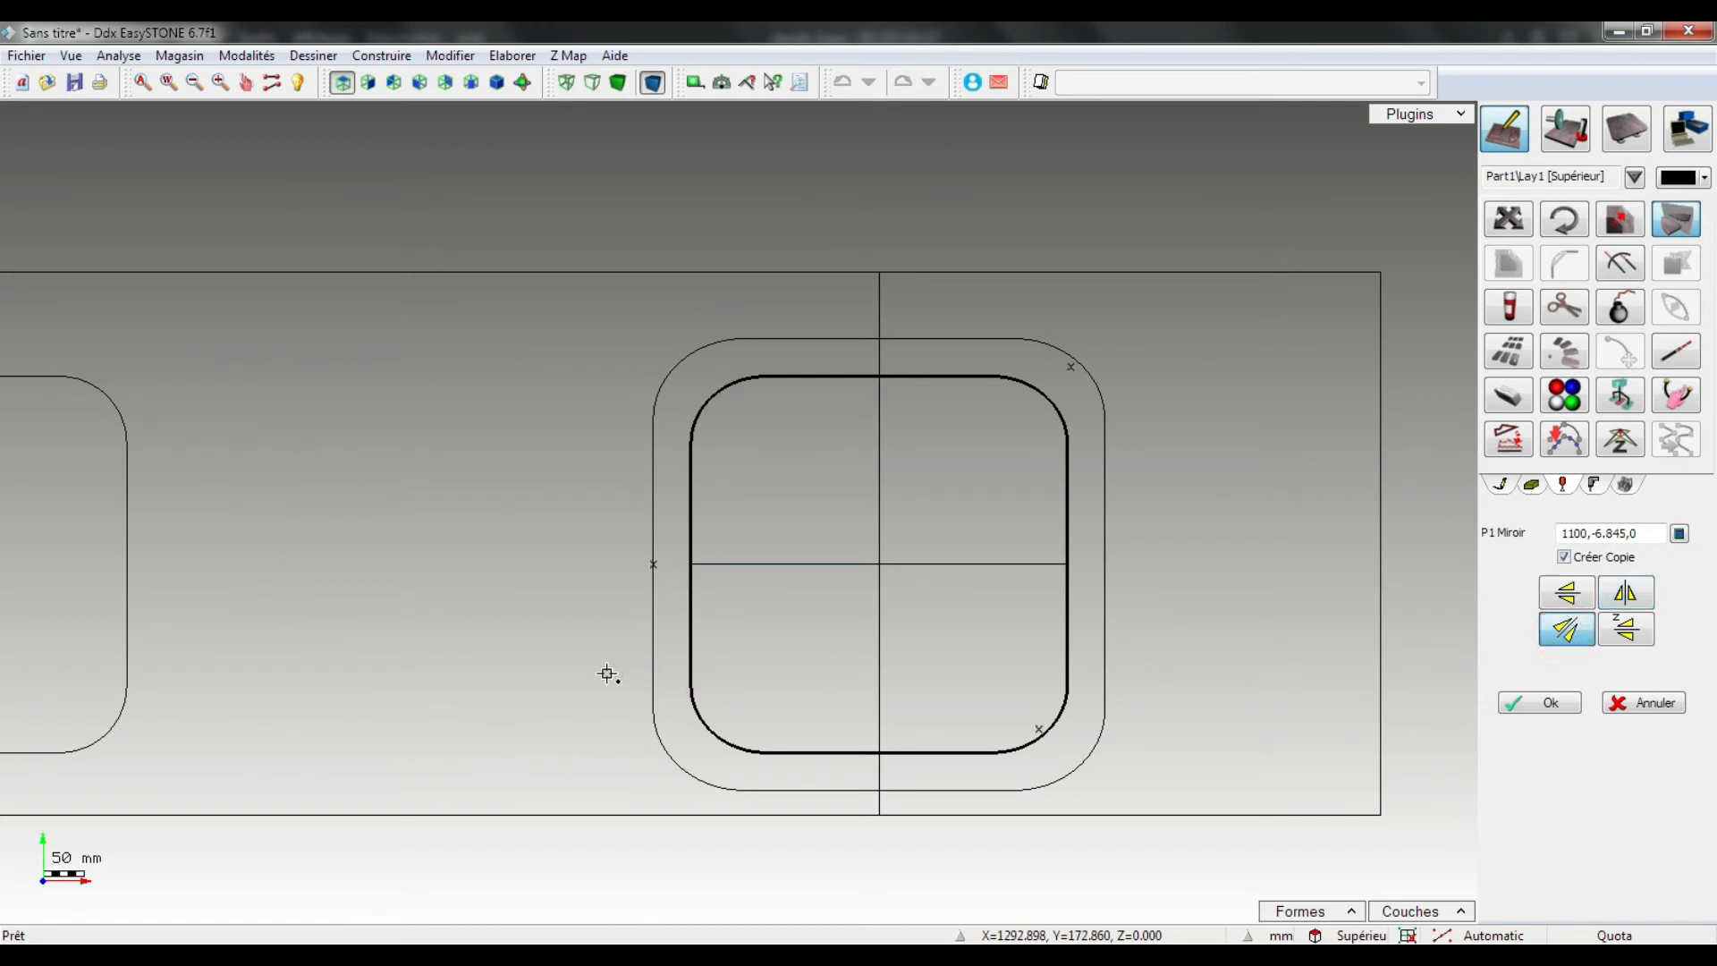
left_click(1514, 936)
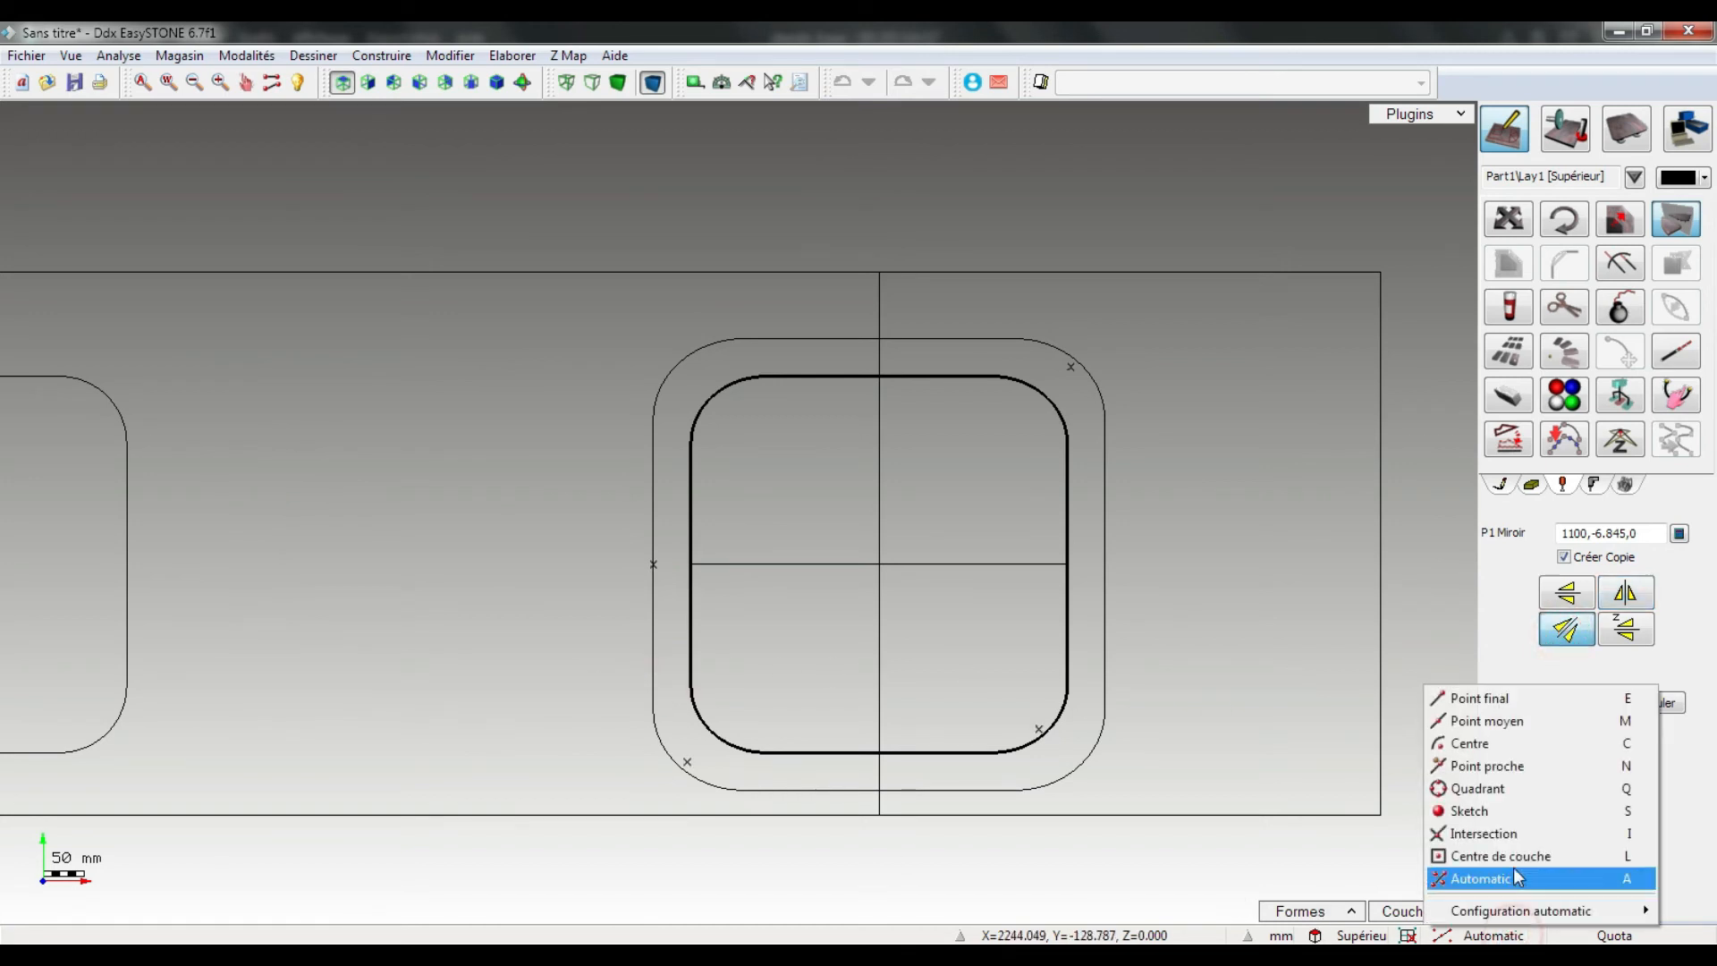
left_click(1501, 814)
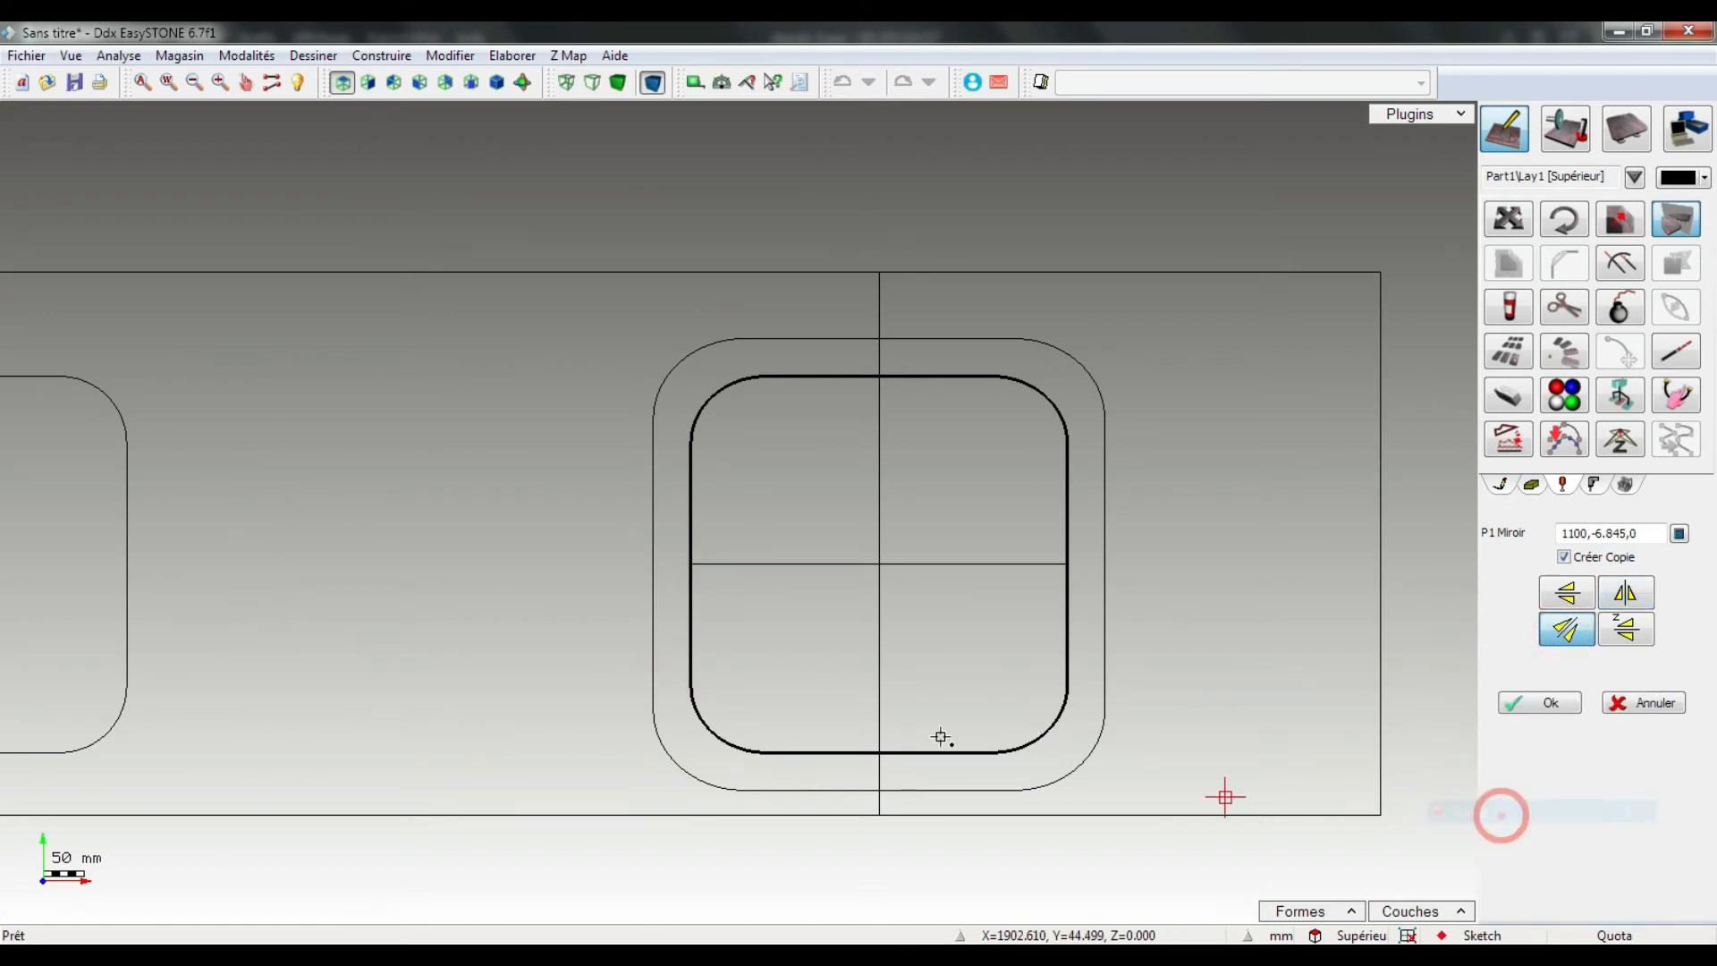
left_click(539, 683)
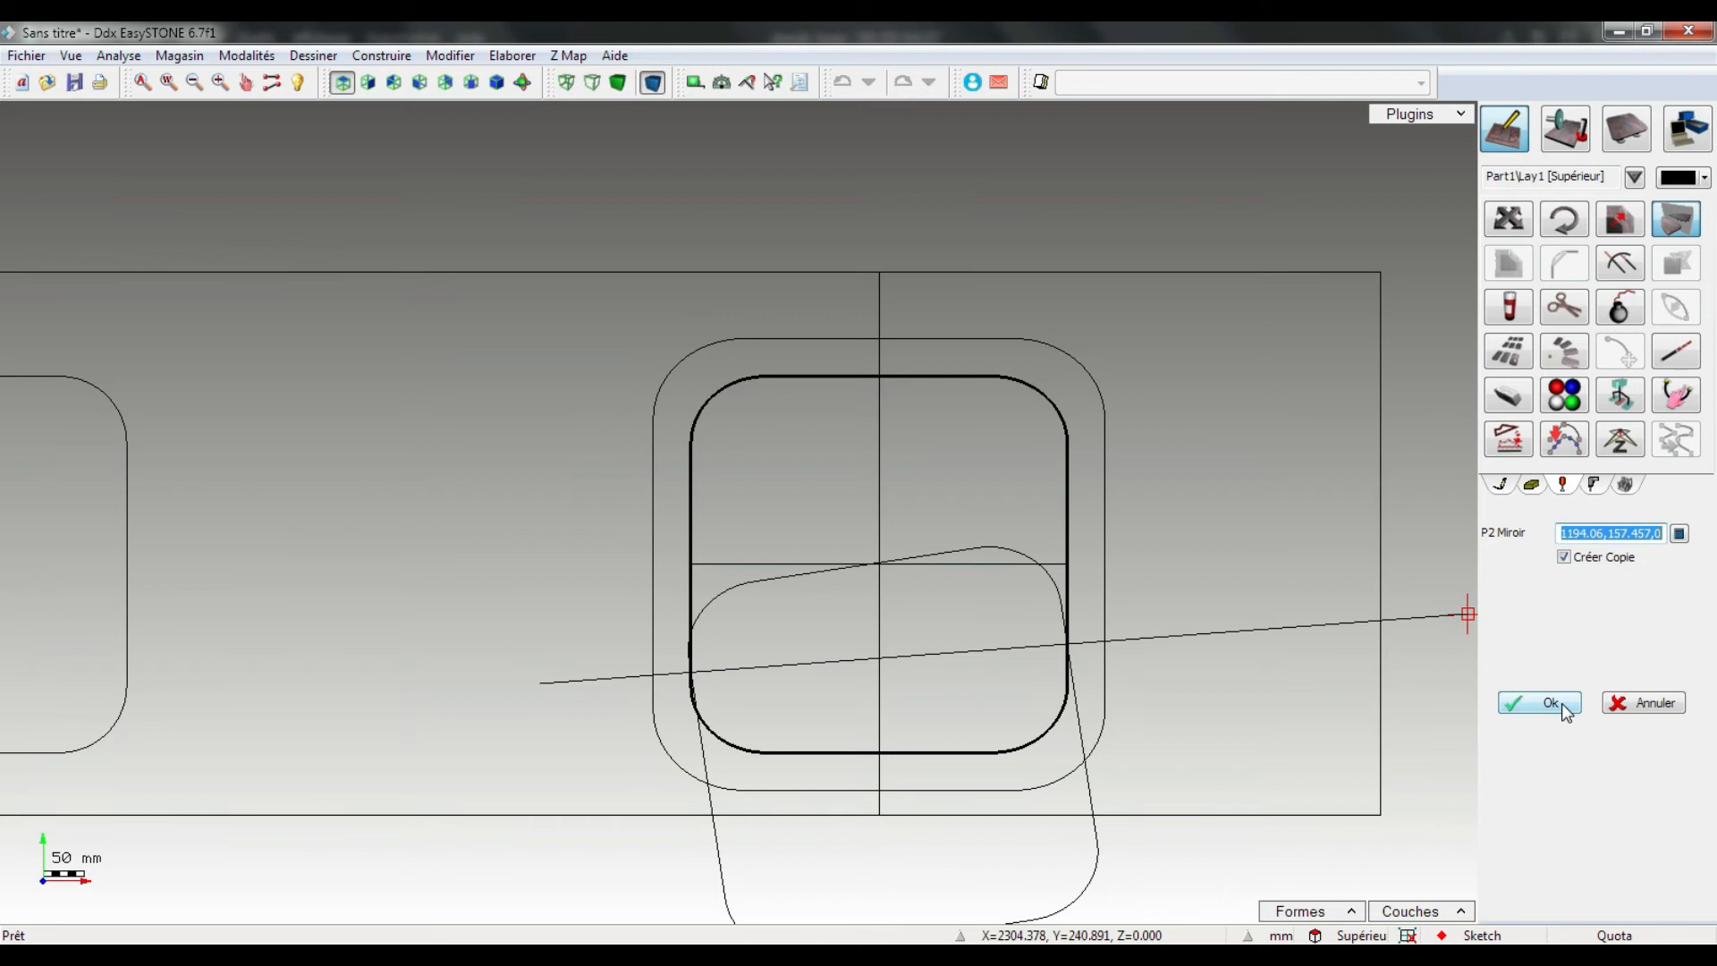
left_click(1656, 704)
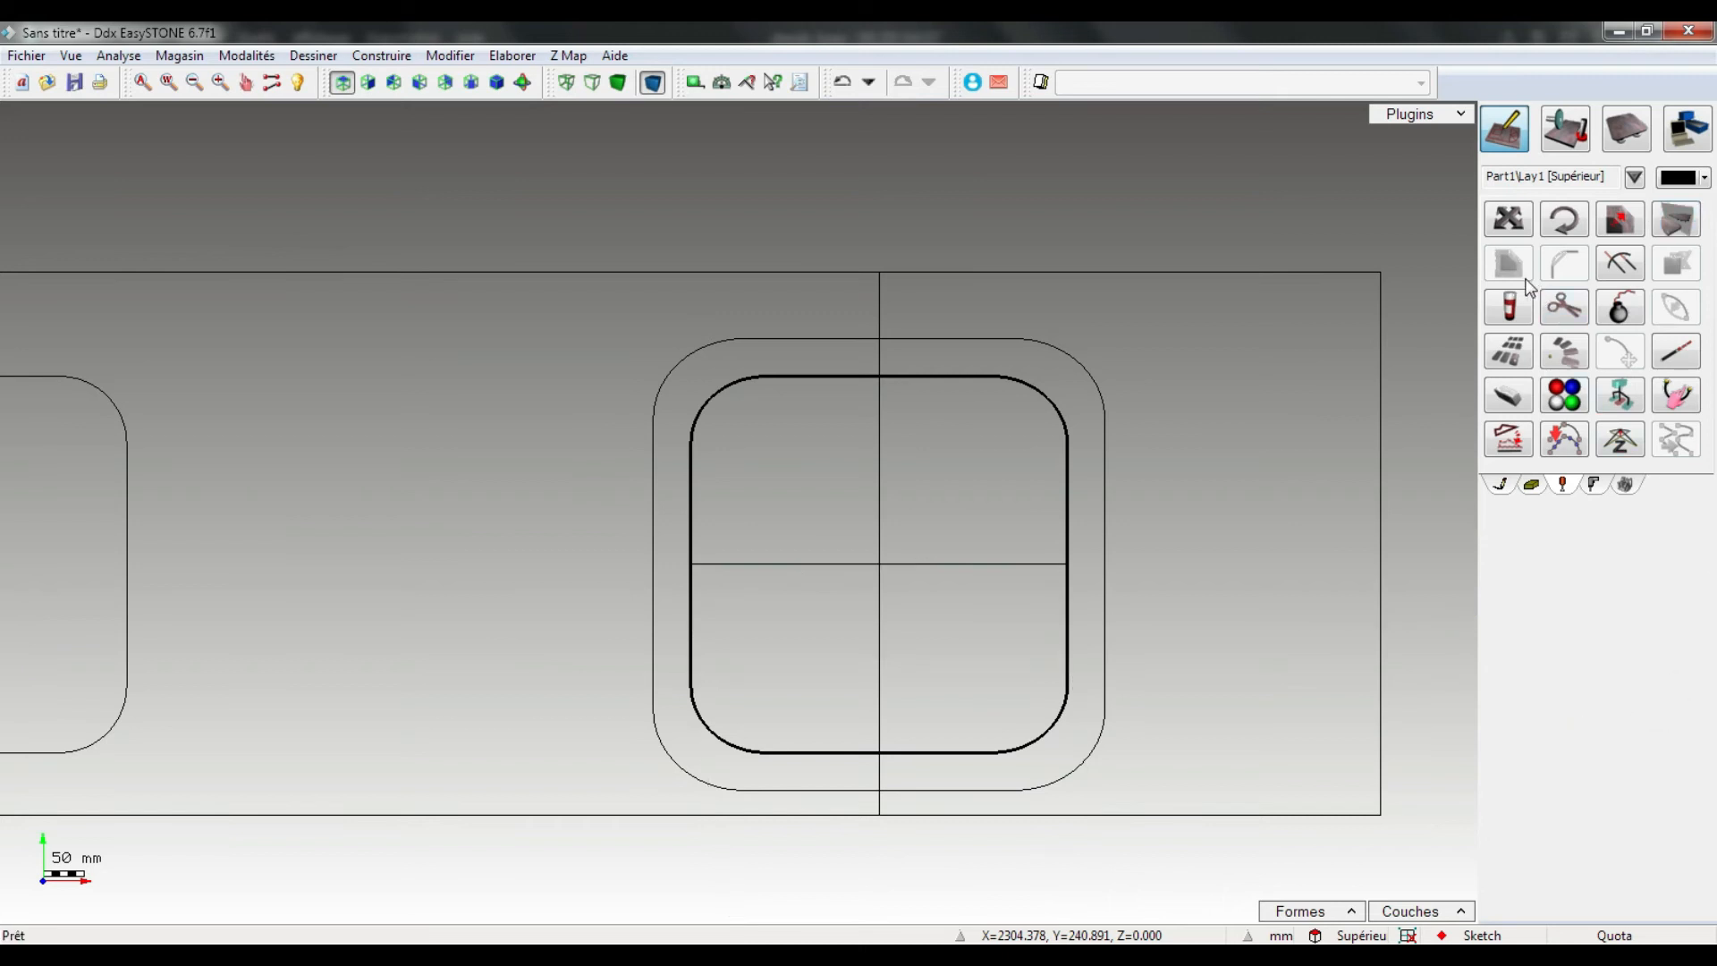
key("Escape")
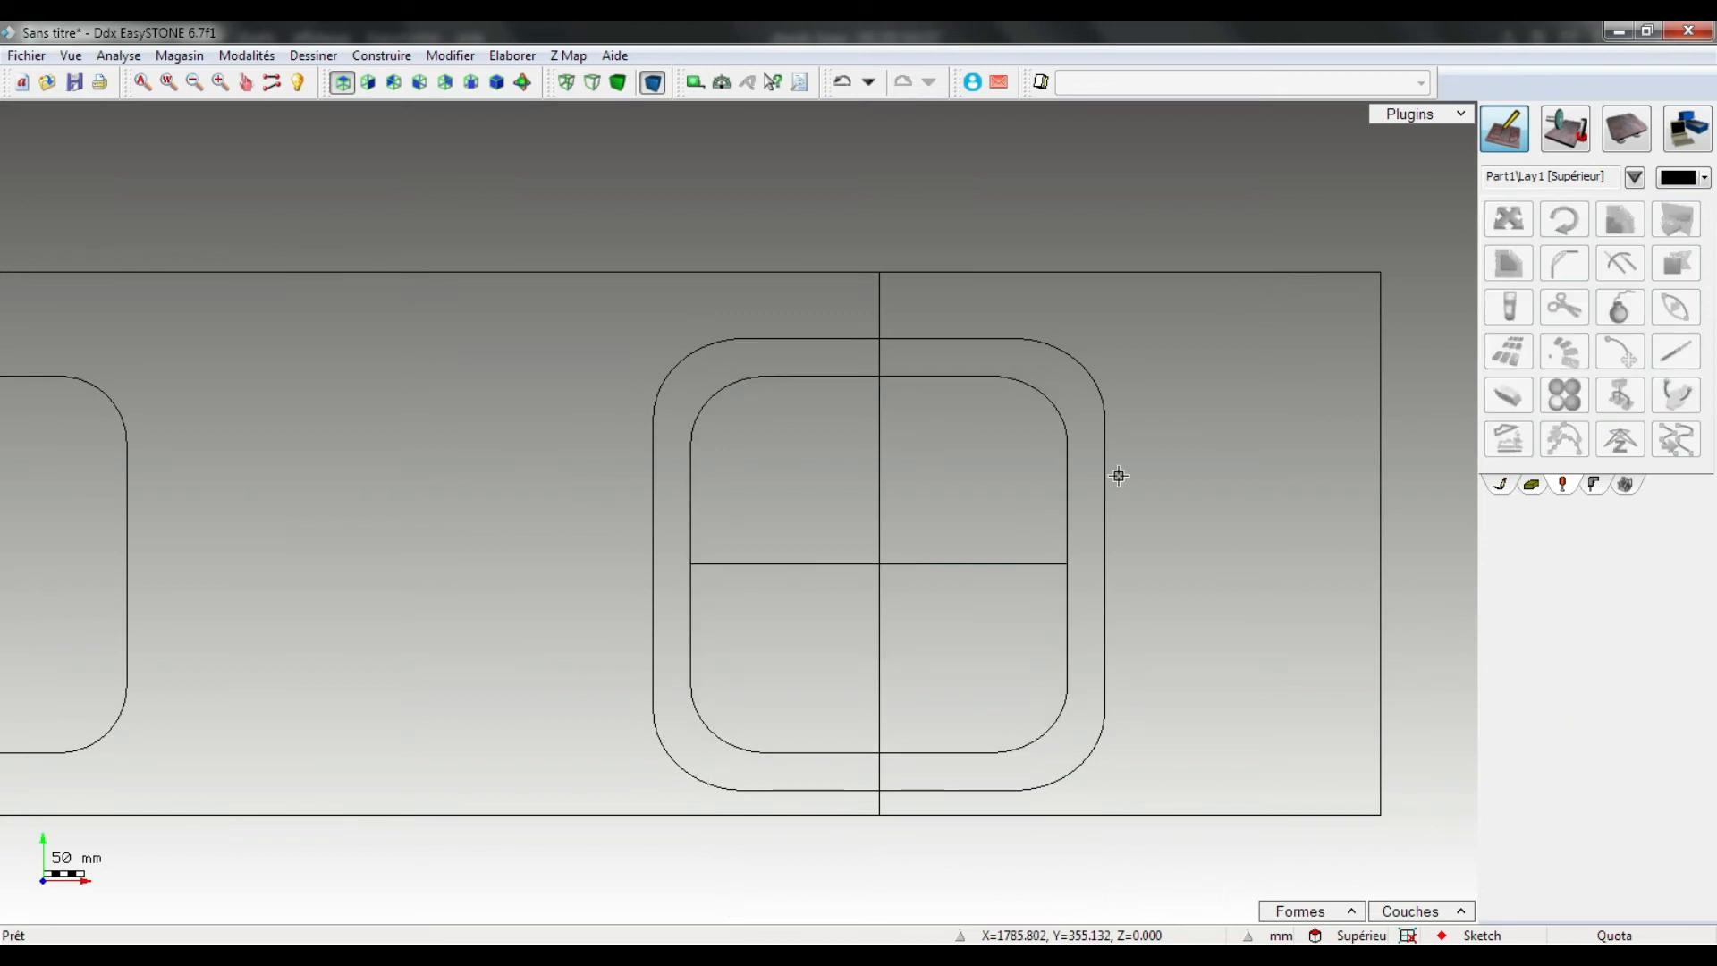
Offset a copy of the large outer rectangle 100 mm outward on the Droite side, using the square-corner option.
left_click(1227, 273)
scroll(460, 575, "down", 2)
middle_click_drag(461, 575, 736, 560)
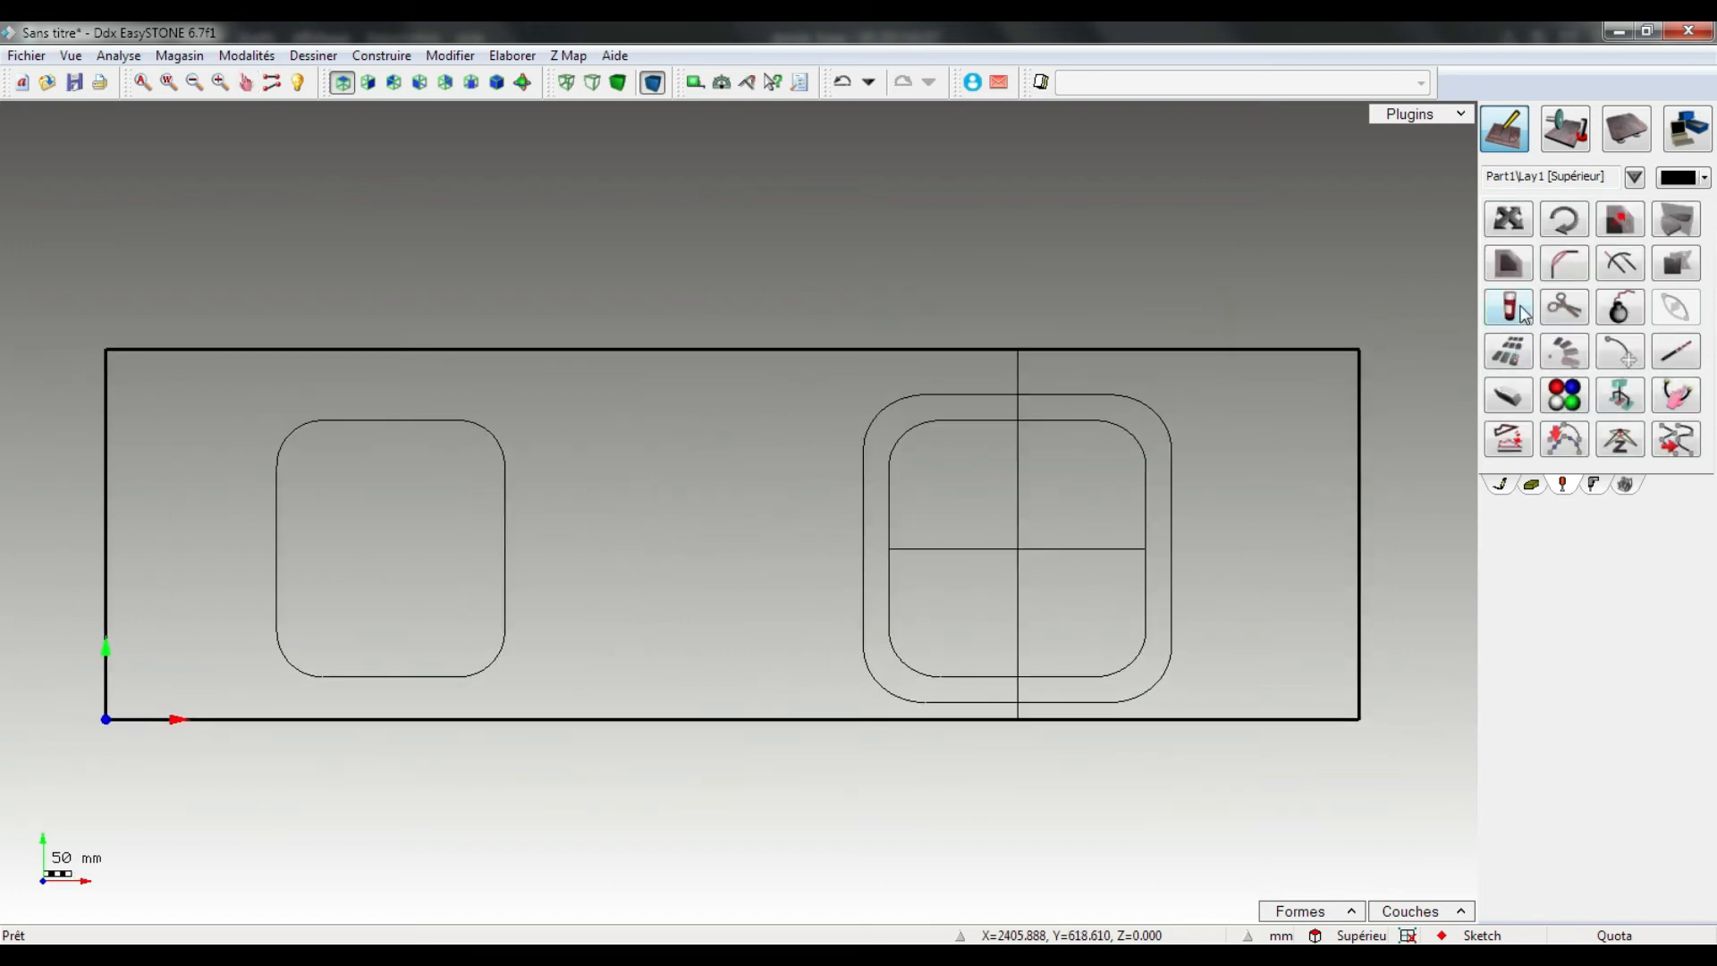
left_click(1509, 264)
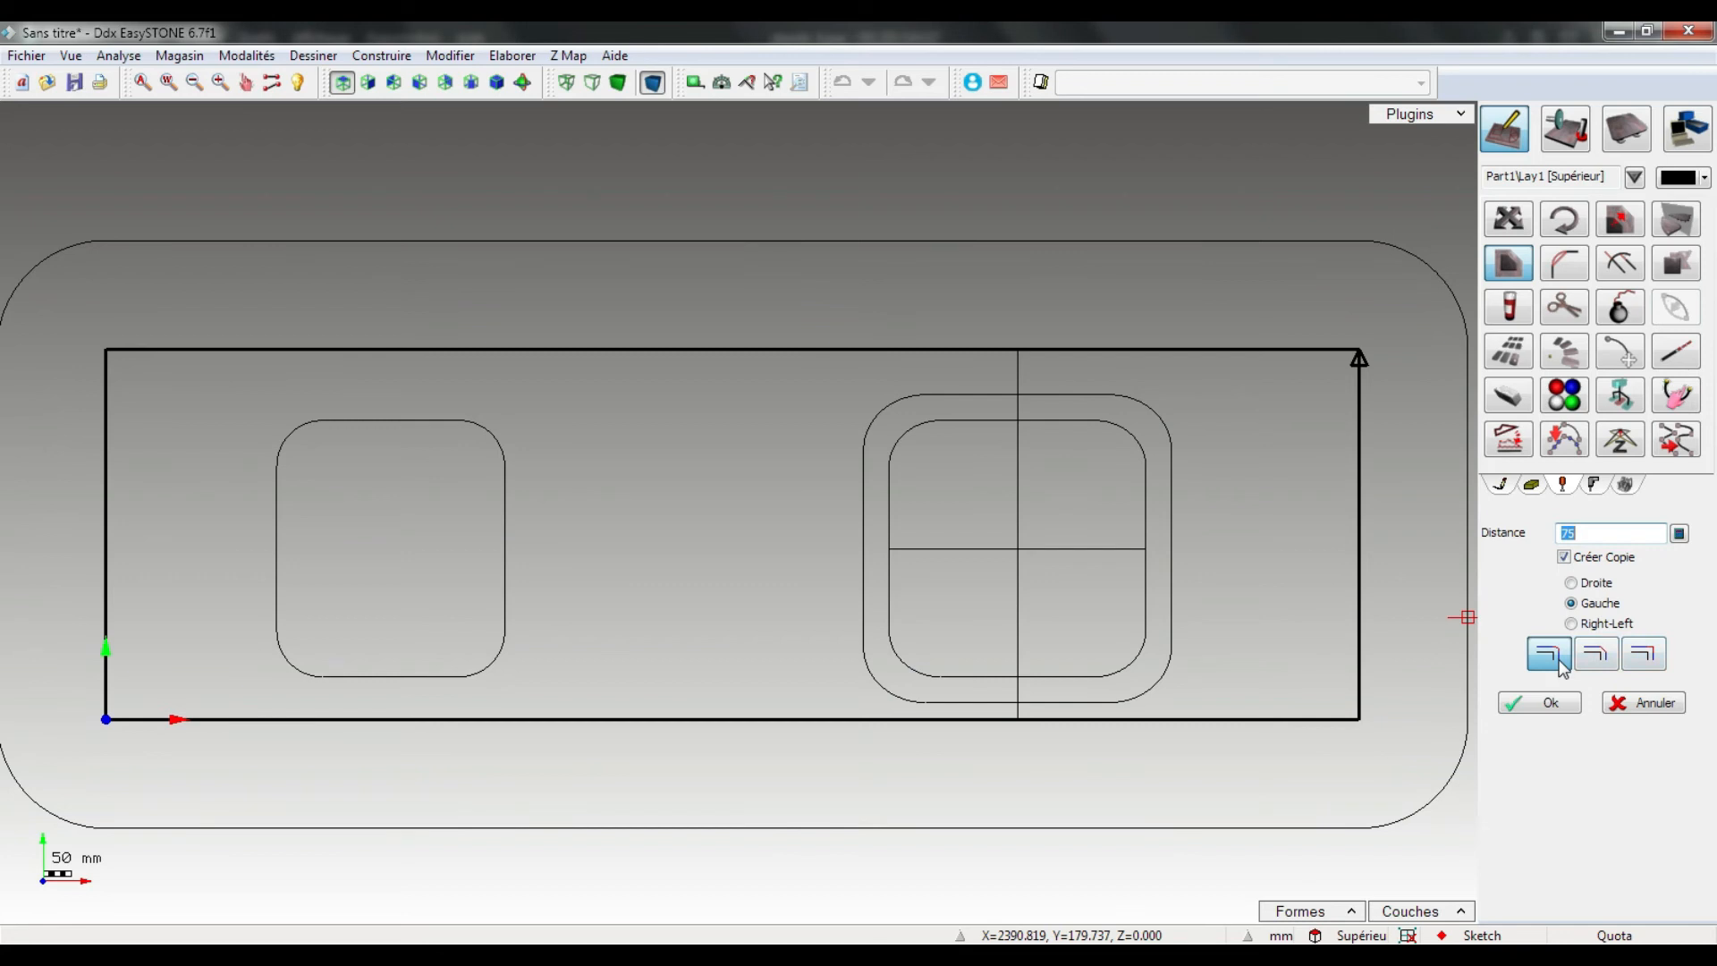
left_click(1596, 656)
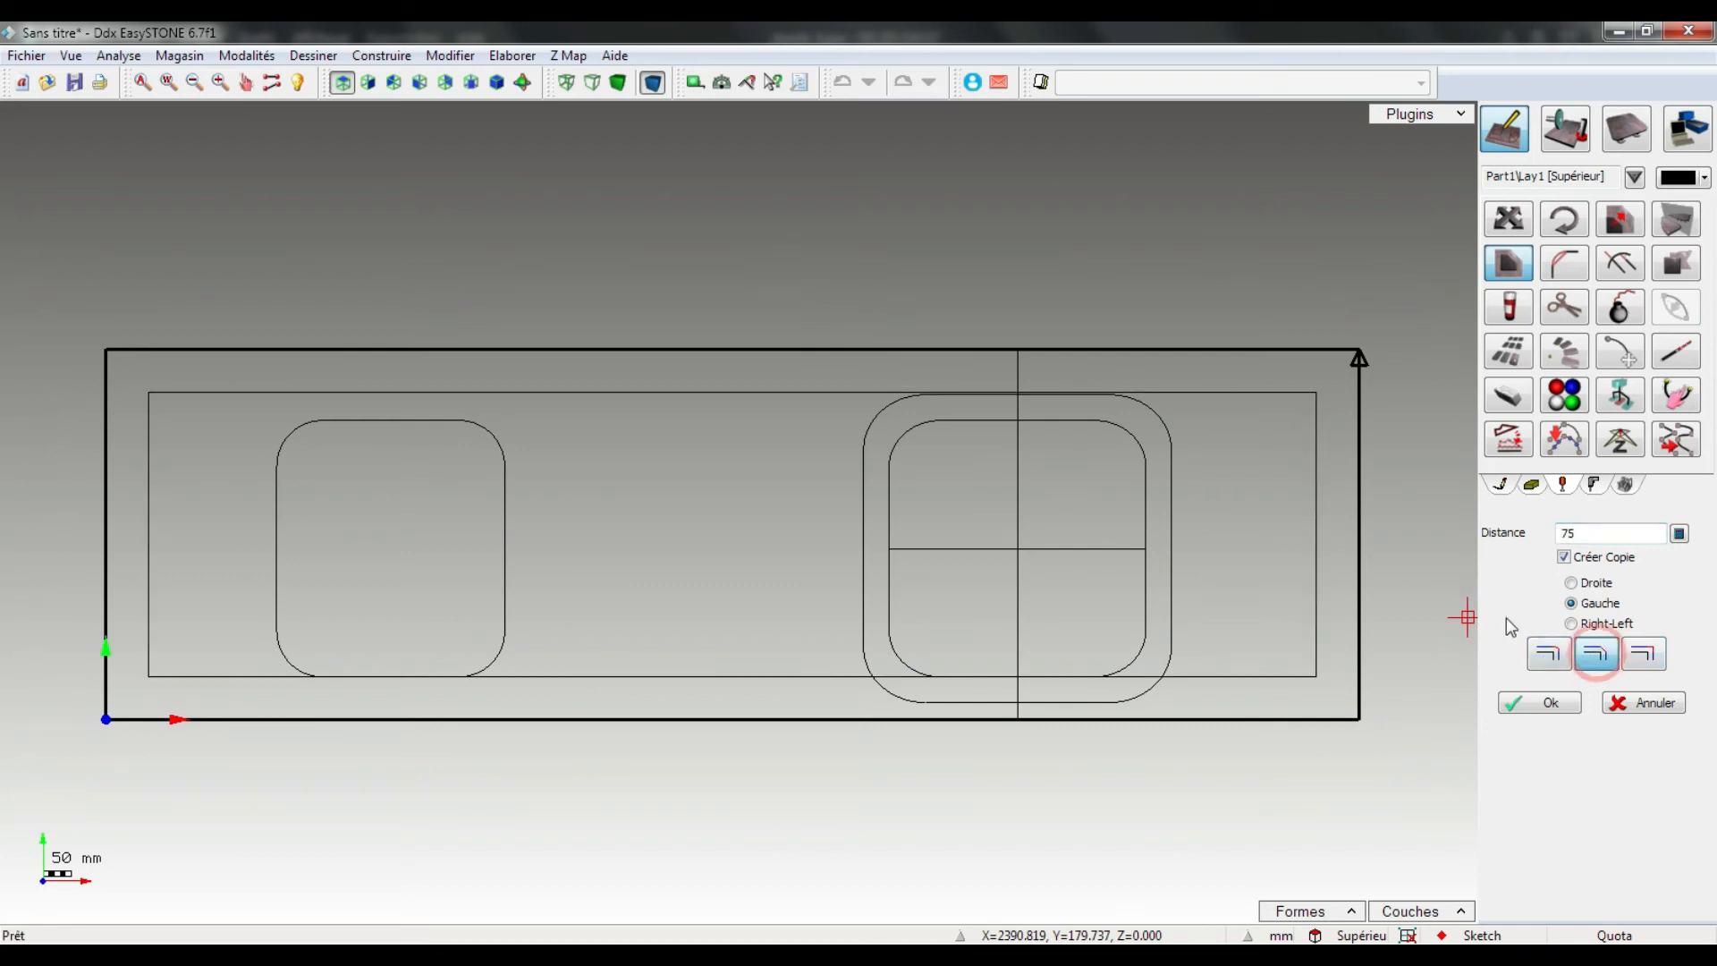
left_click(1643, 654)
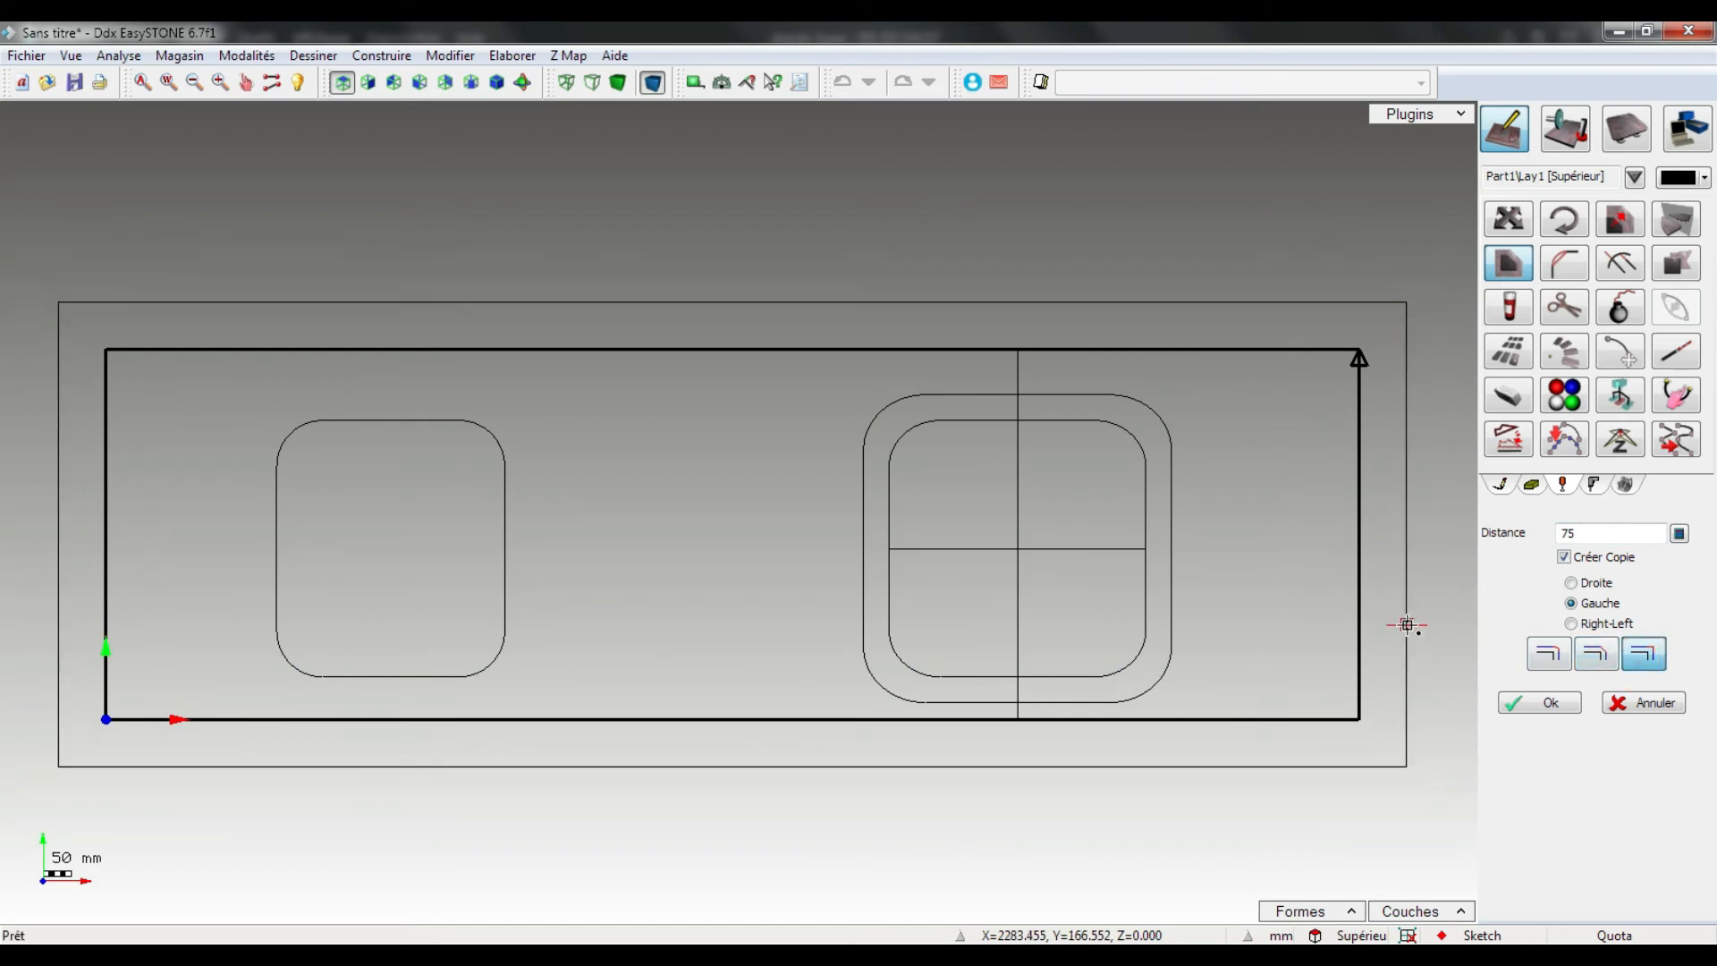
double_click(1591, 533)
type("100")
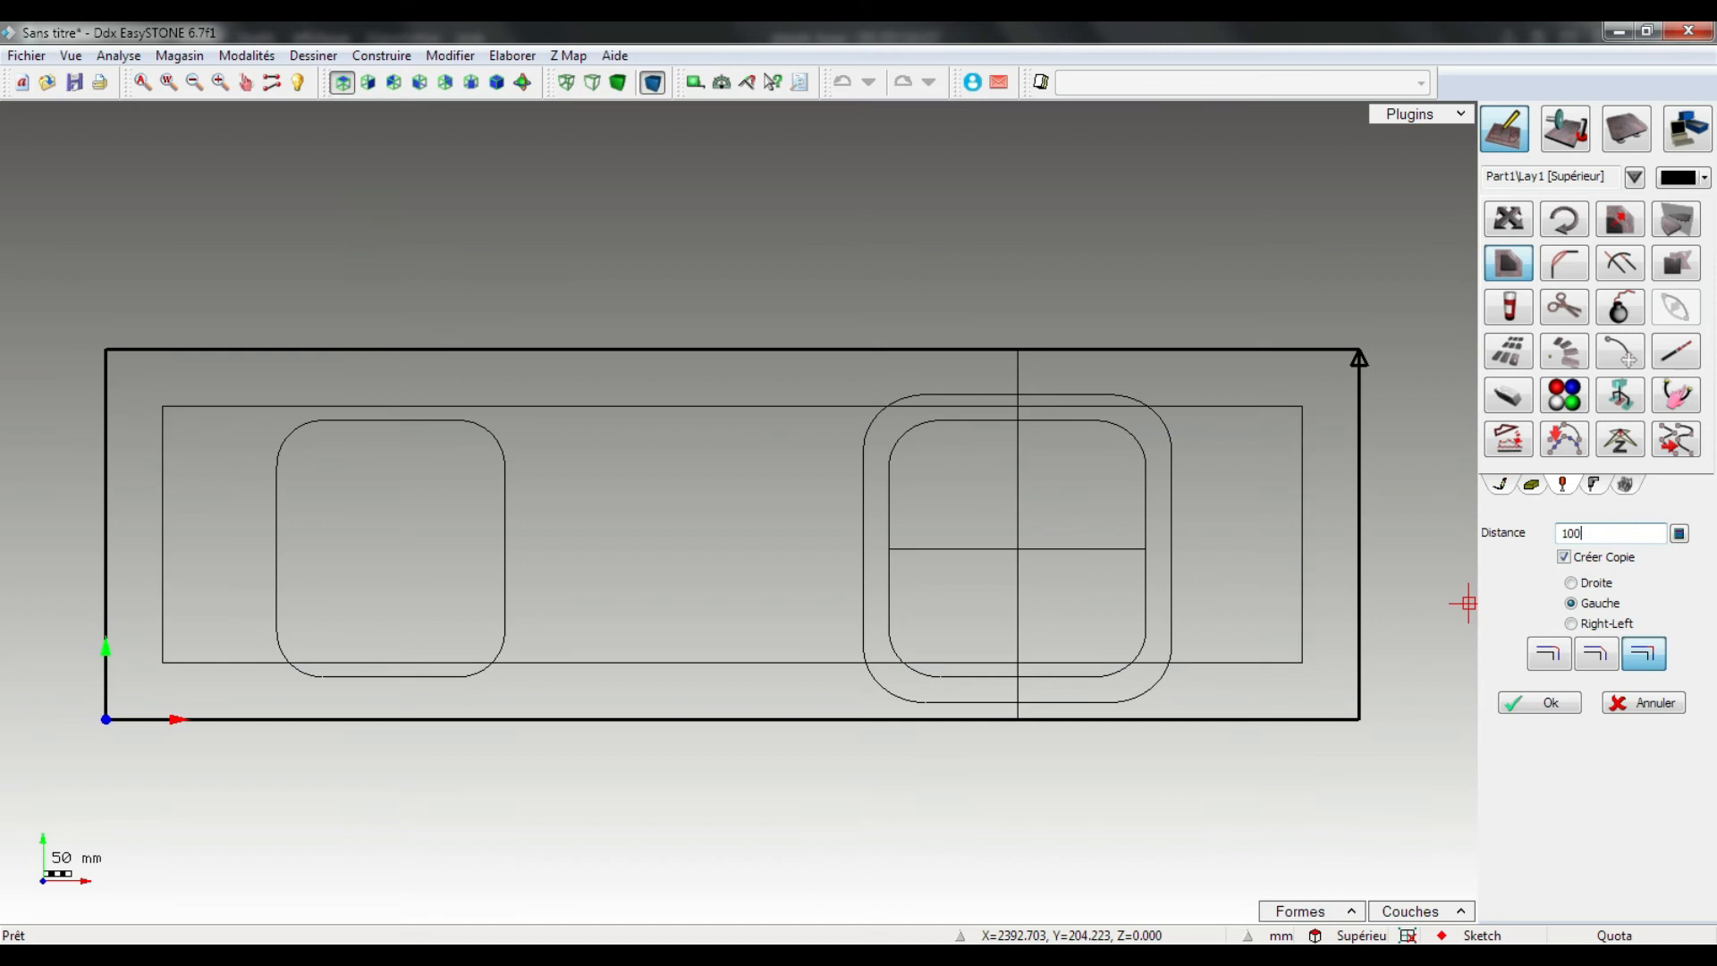
left_click(1572, 586)
left_click(1561, 703)
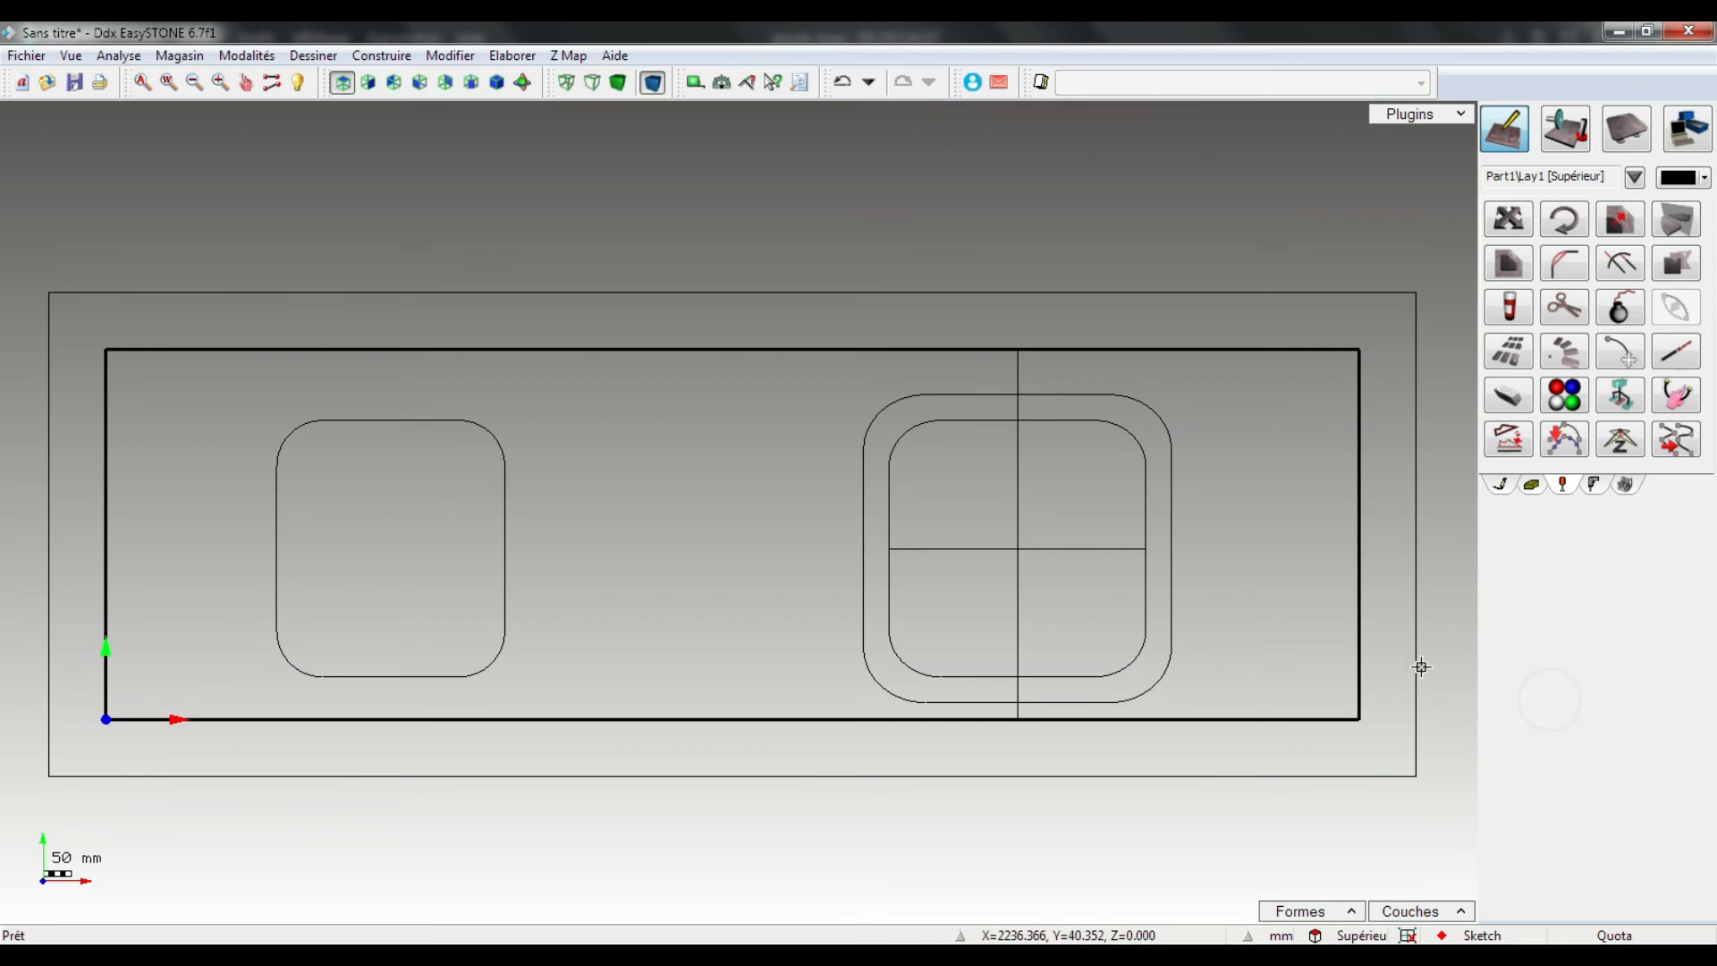
Trim the vertical construction line inside the rounded rectangles at the horizontal construction line, removing its upper part.
left_click(1369, 467)
scroll(1368, 467, "up", 2)
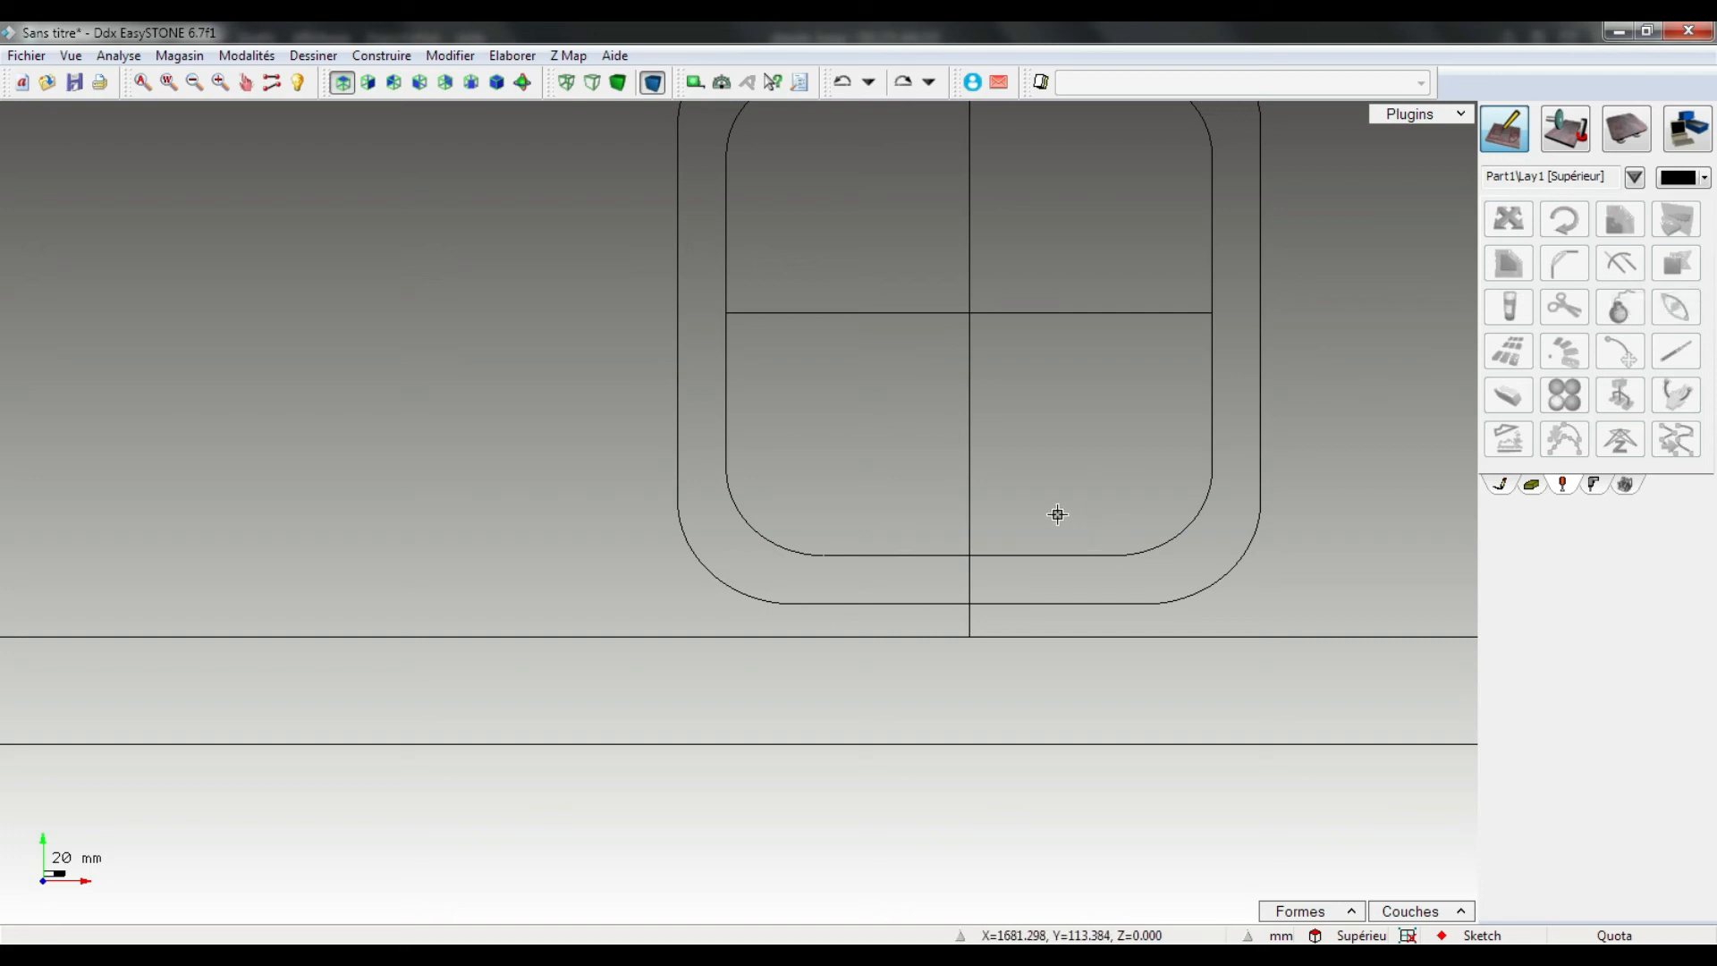
left_click(970, 261)
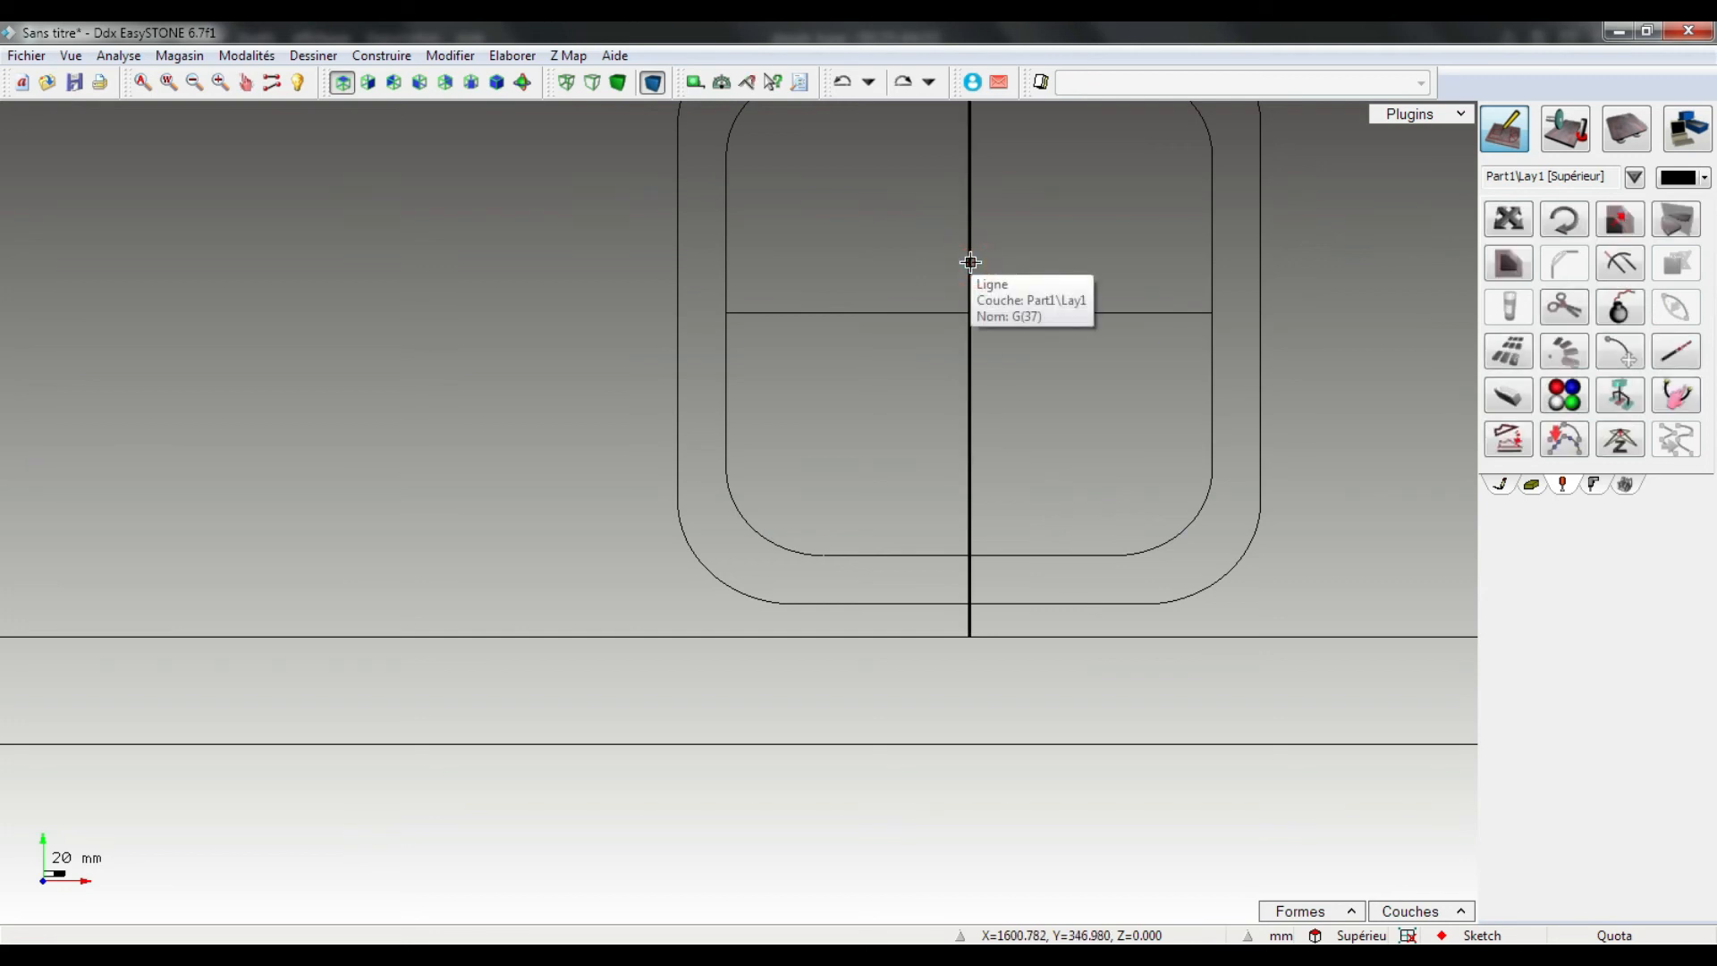
left_click(1620, 263)
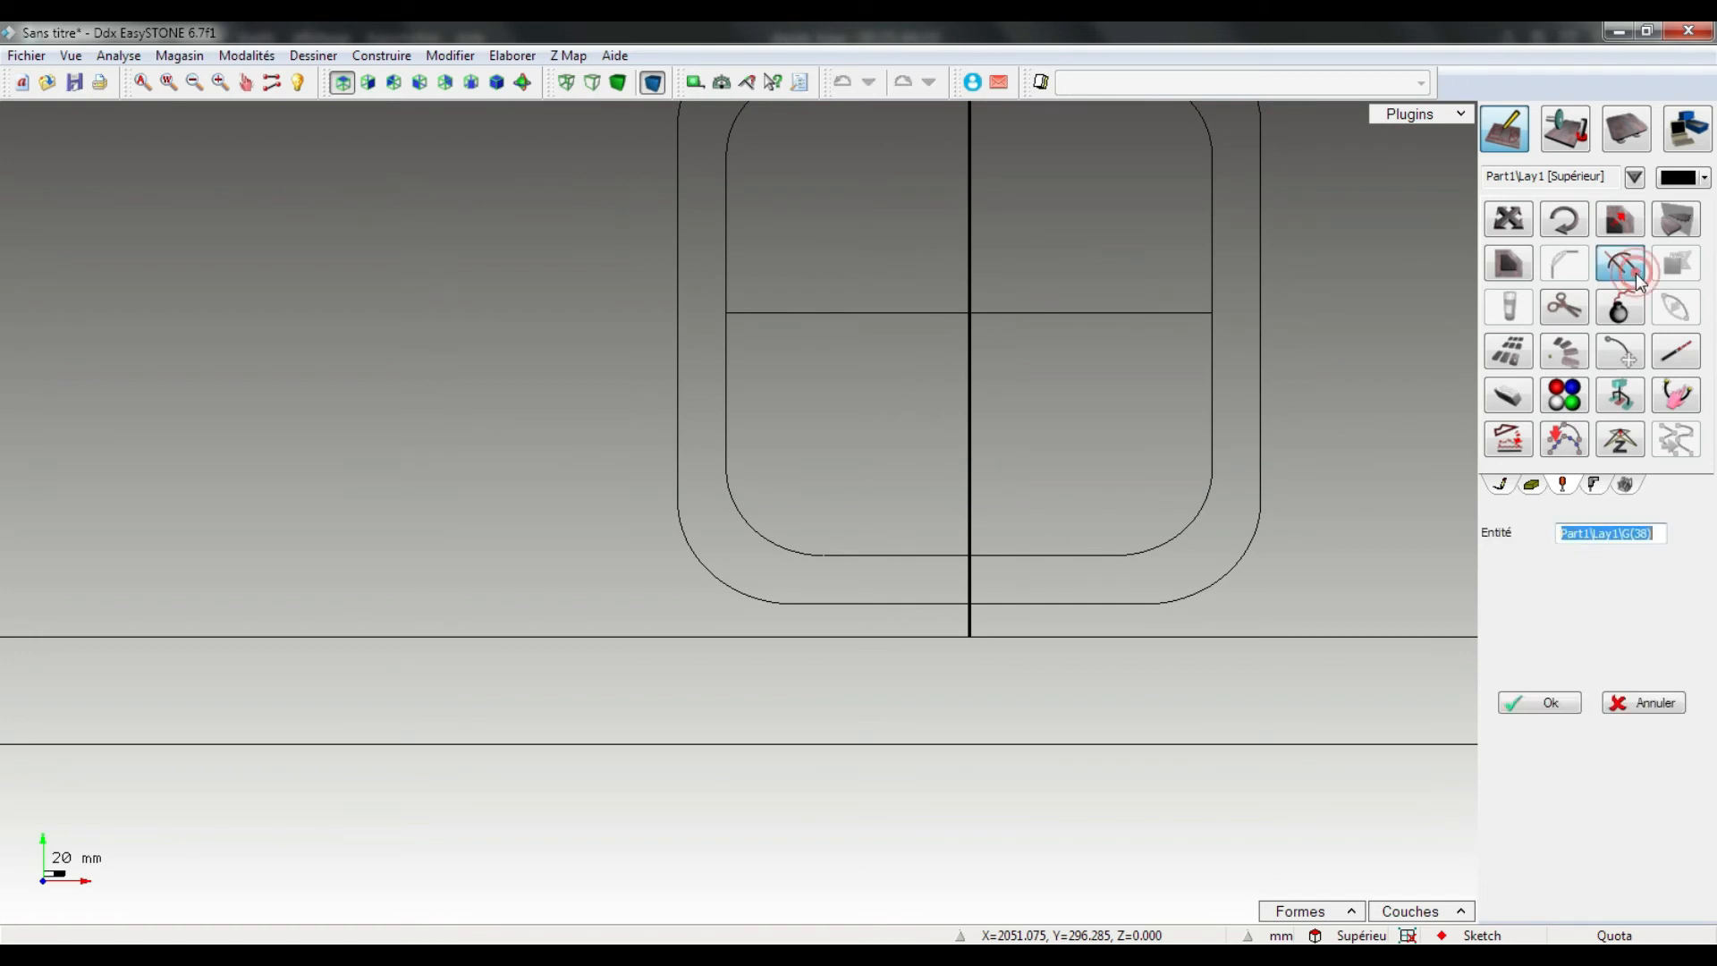
left_click(1022, 313)
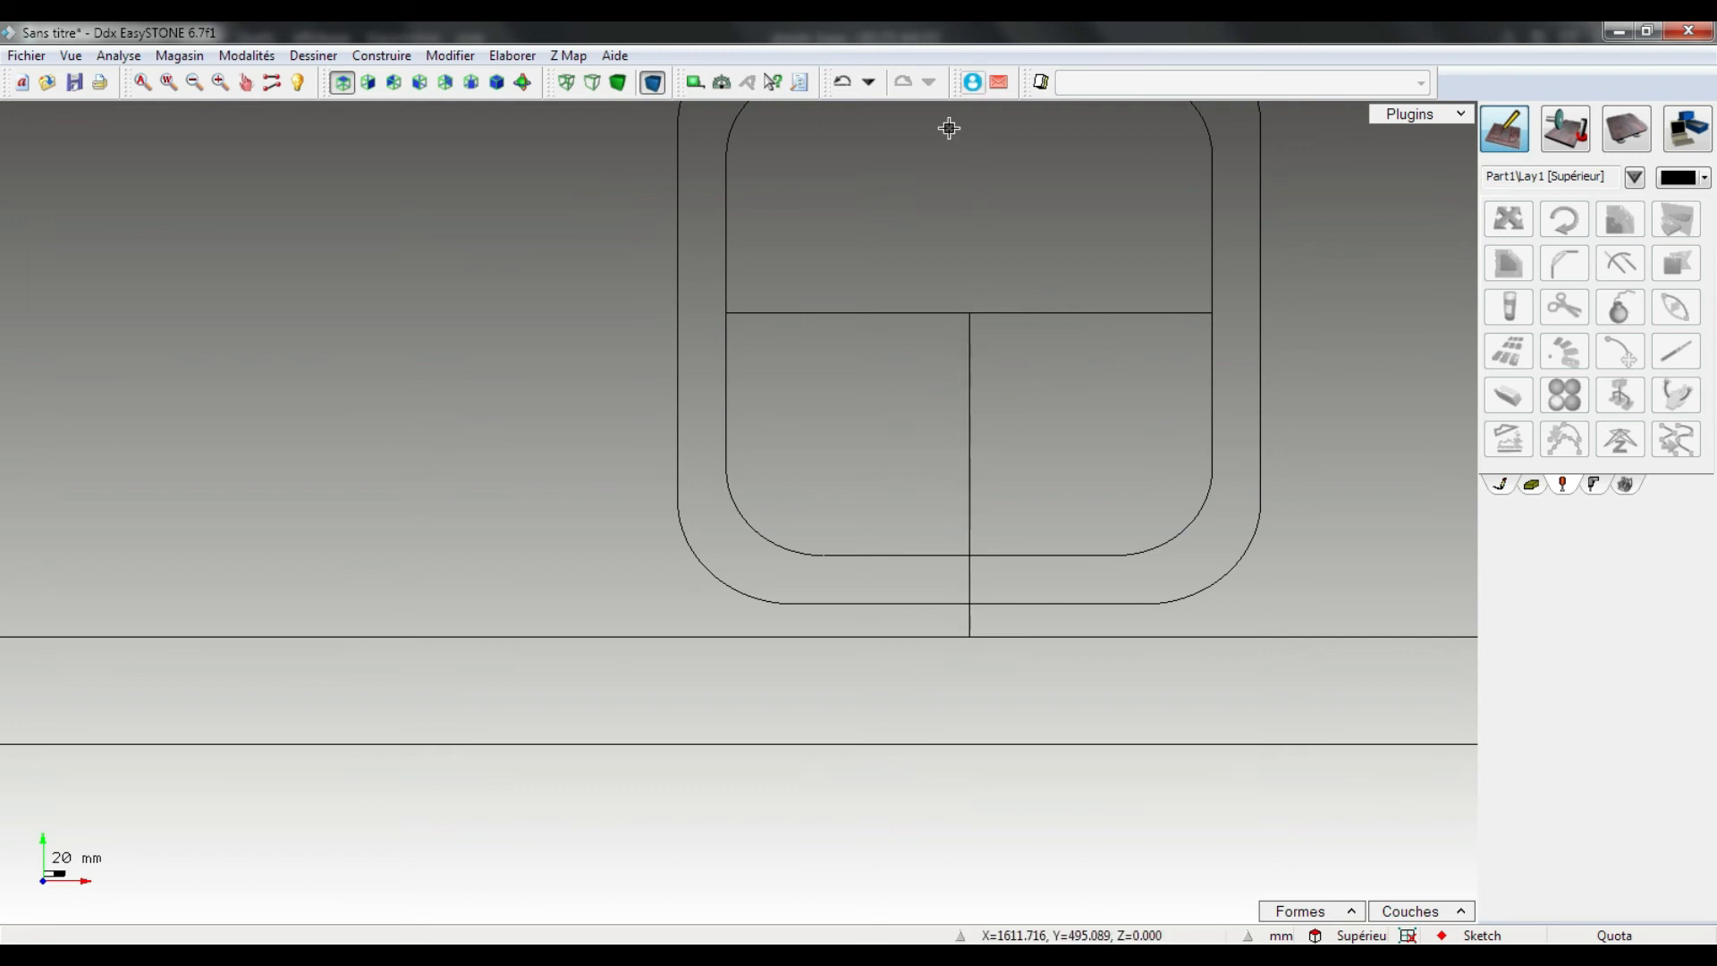
Trim the vertical line's lower end back to the outer rounded rectangle's bottom edge, and again to the inner one's bottom edge.
scroll(951, 650, "up", 2)
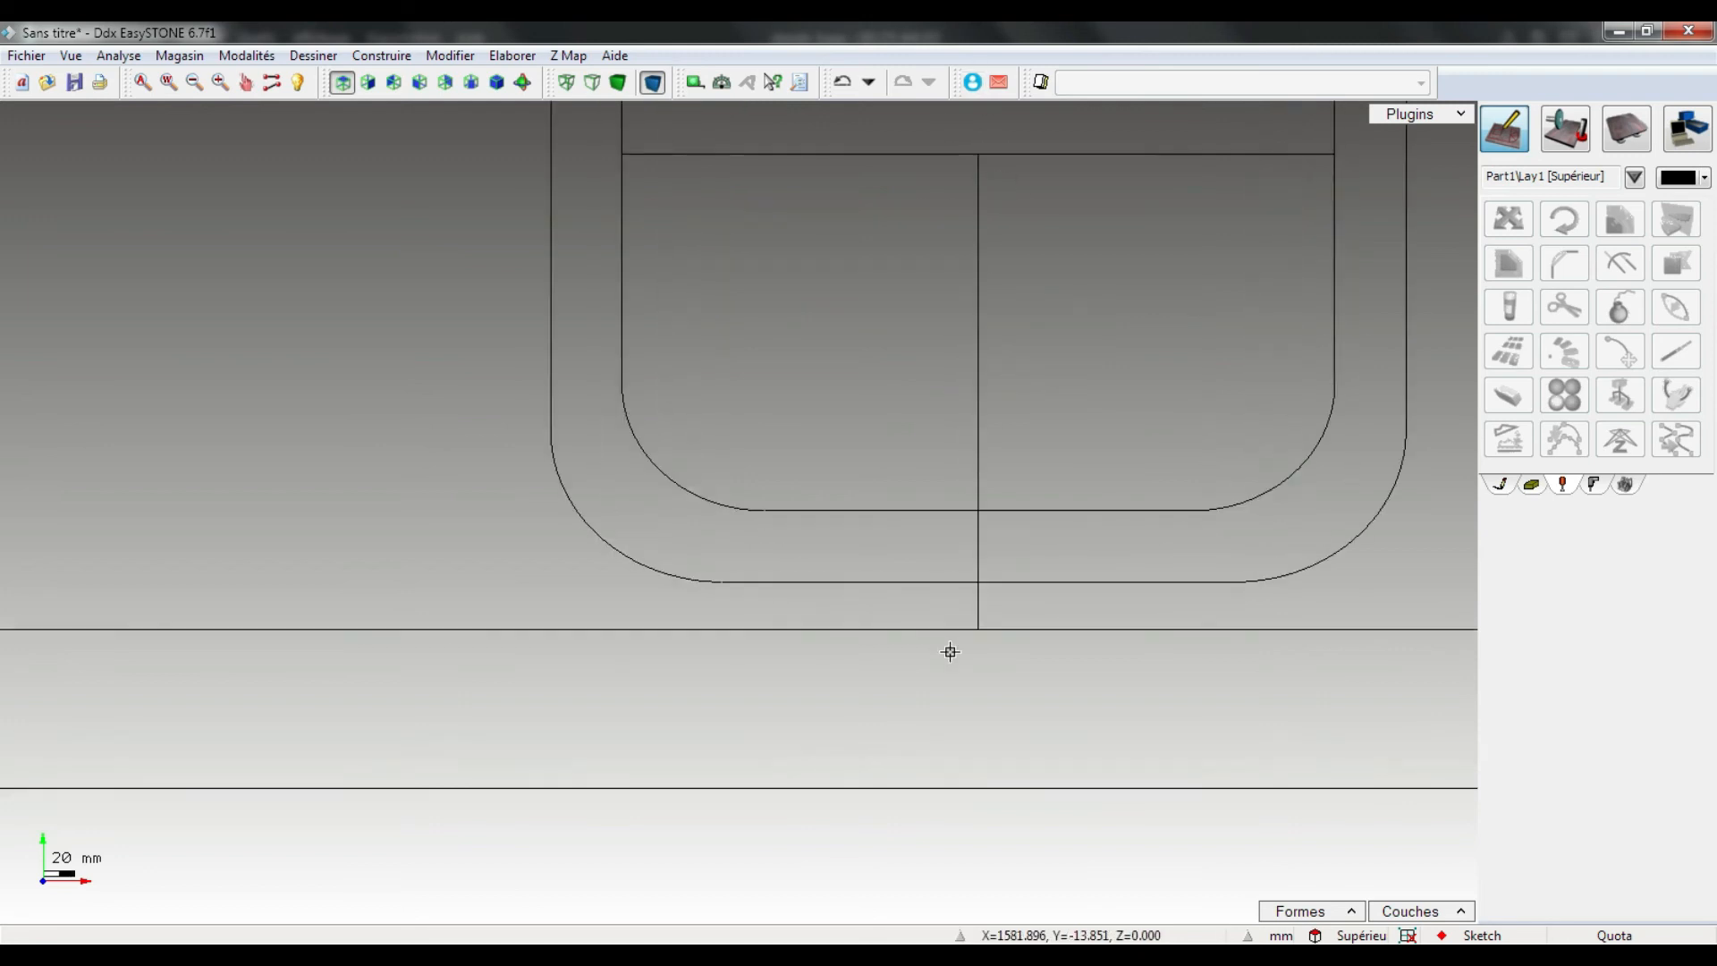
left_click(981, 603)
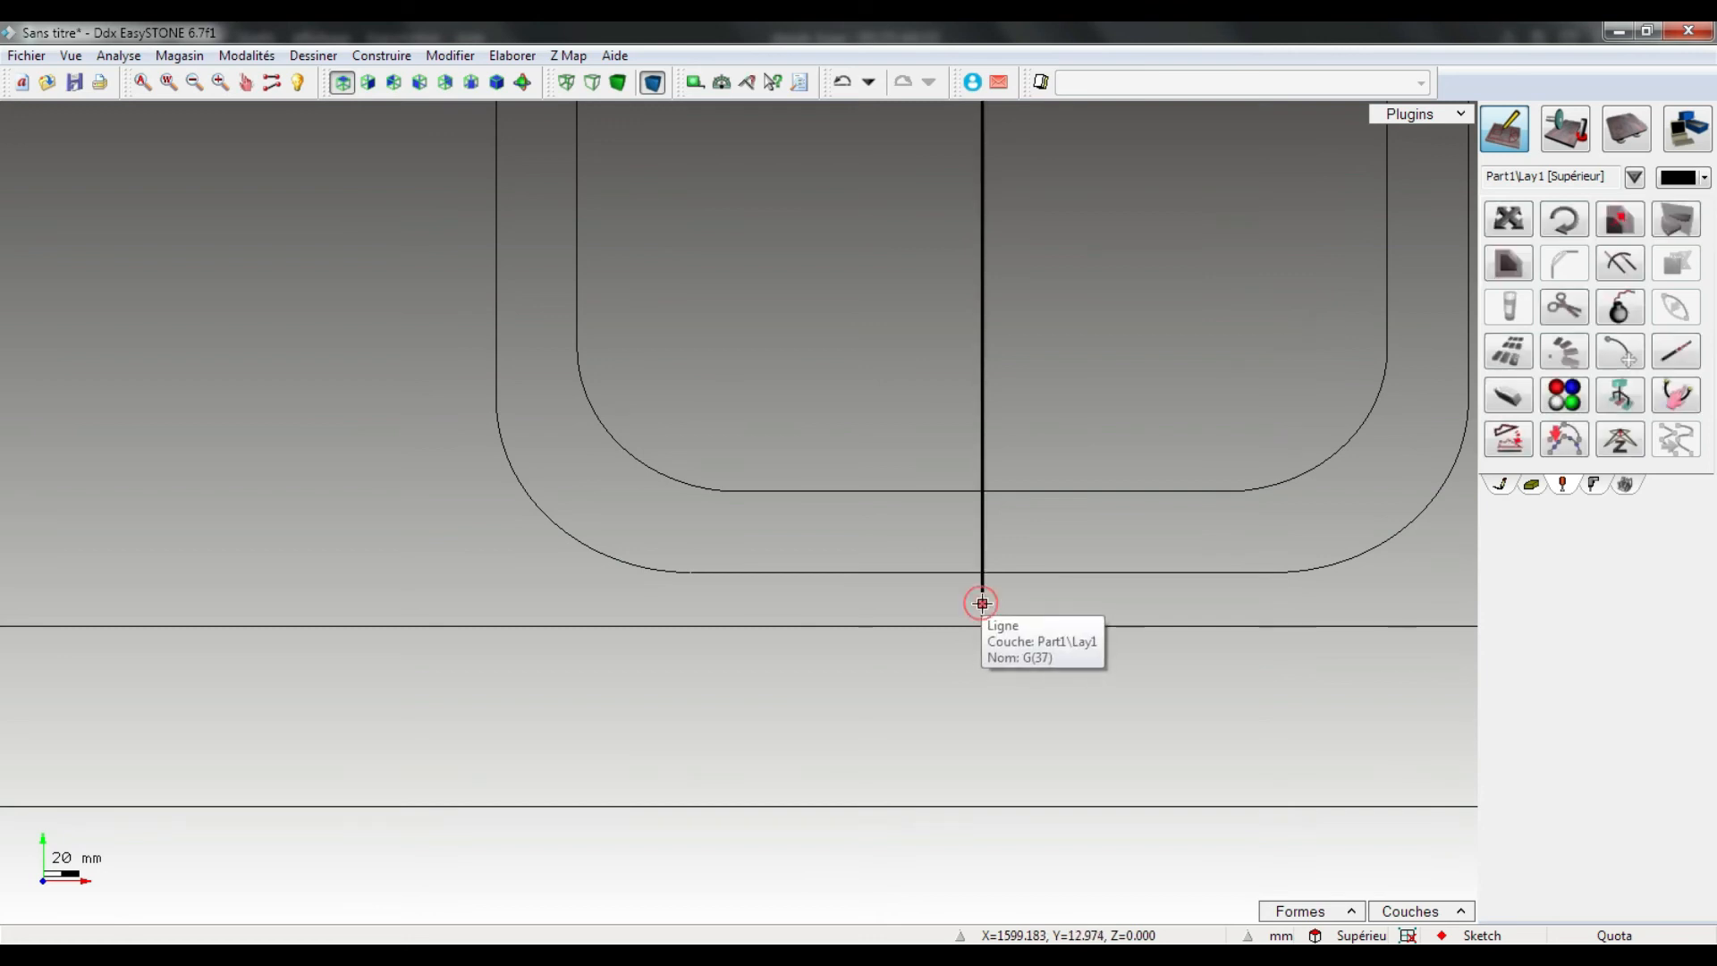
left_click(1619, 265)
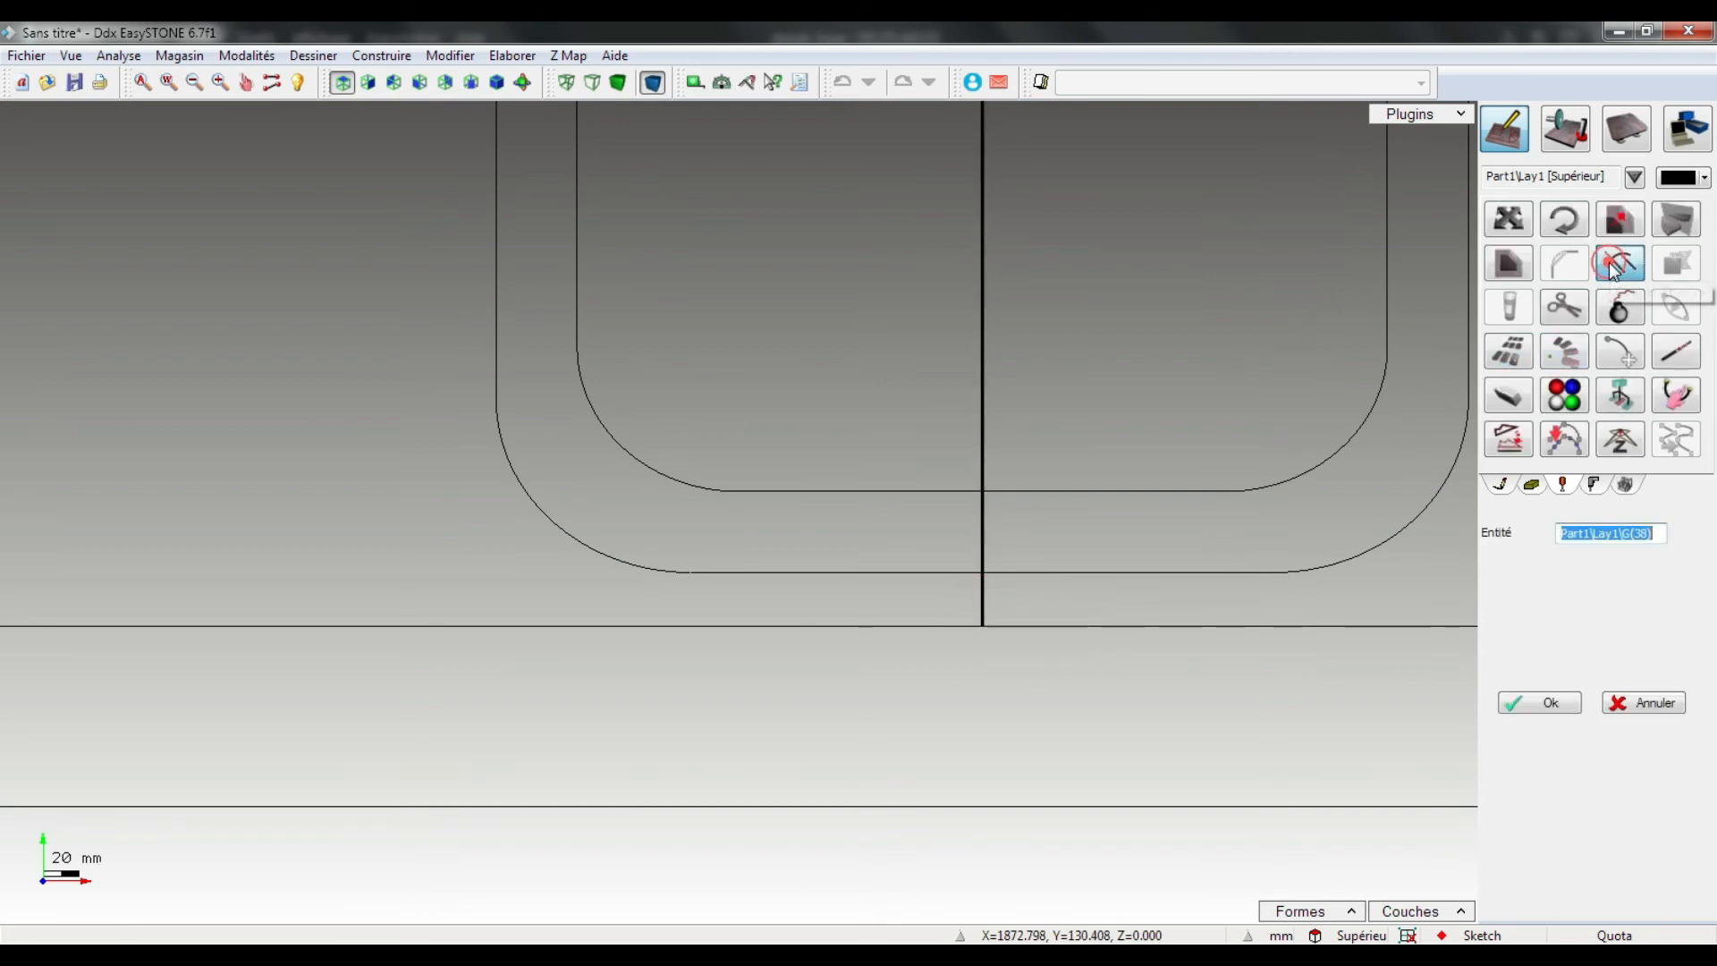
left_click(1033, 571)
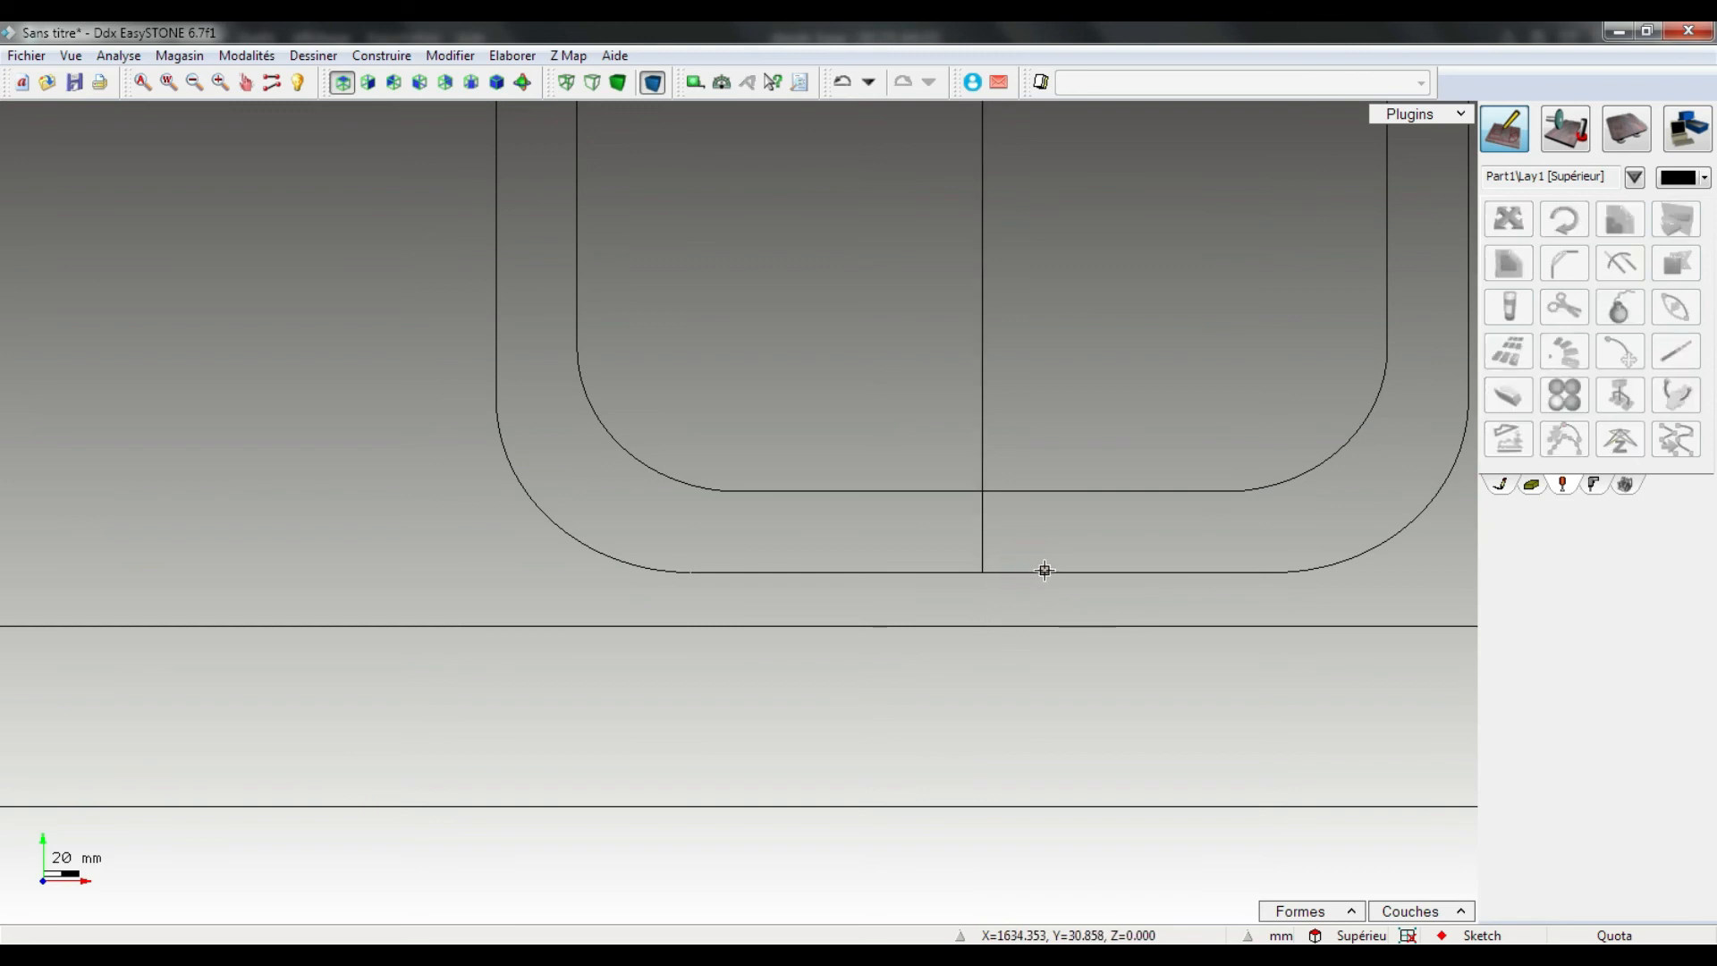
left_click(984, 535)
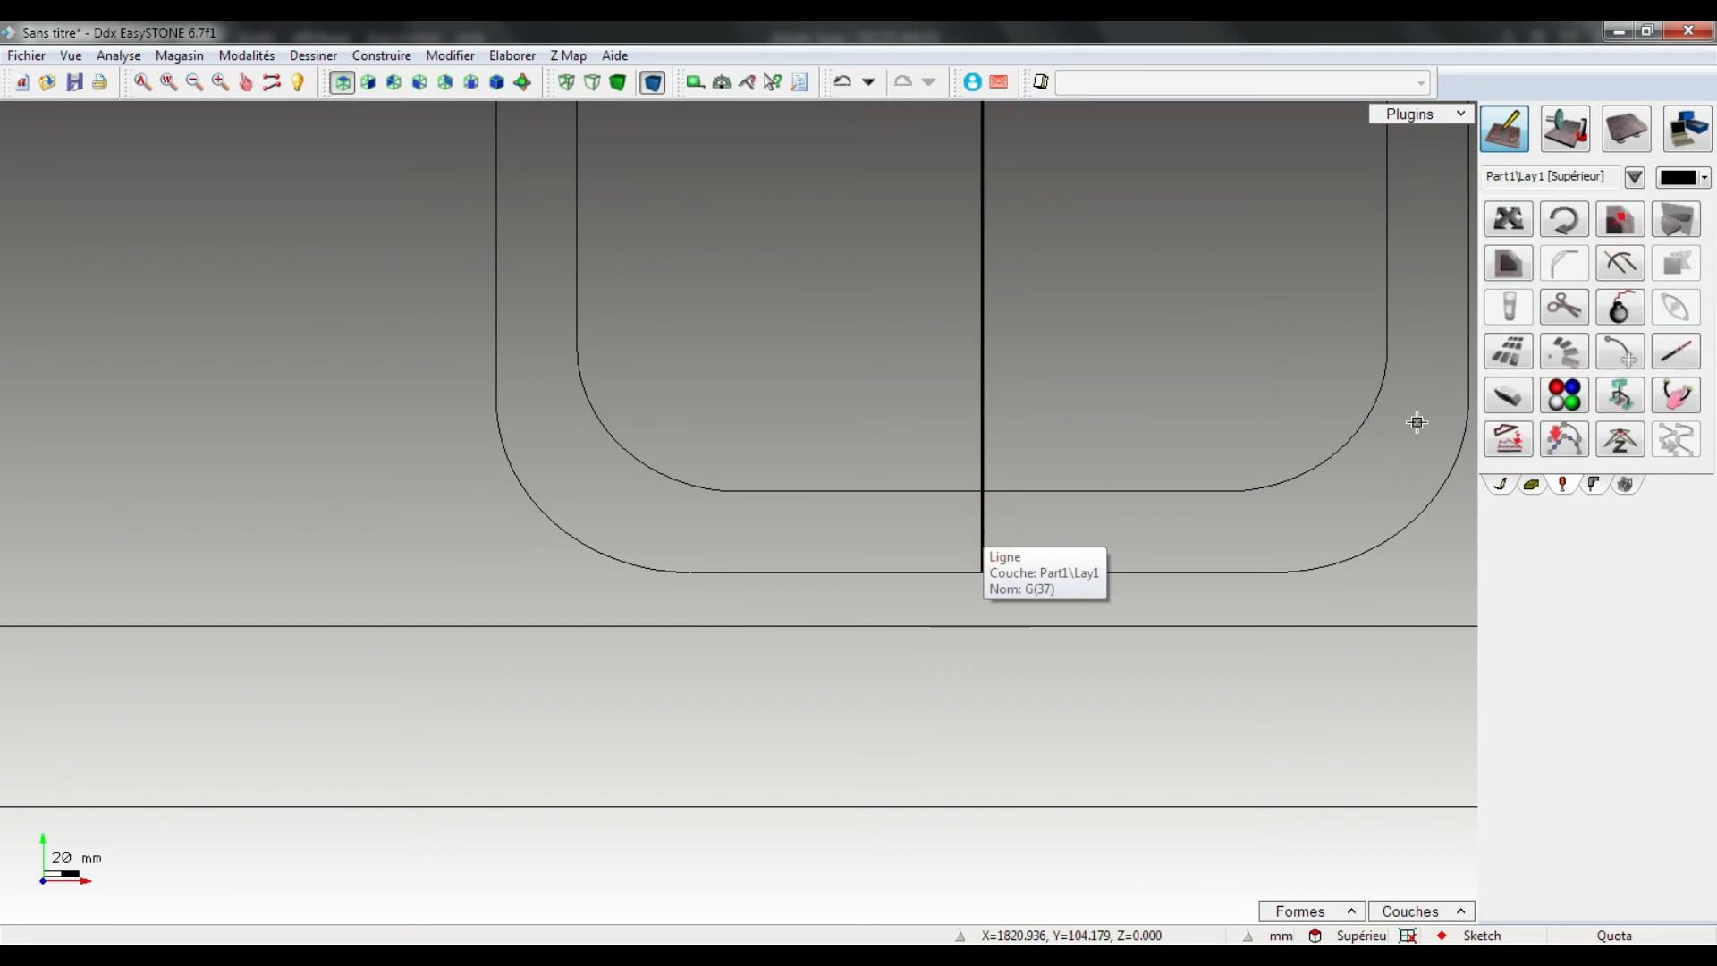
left_click(1619, 265)
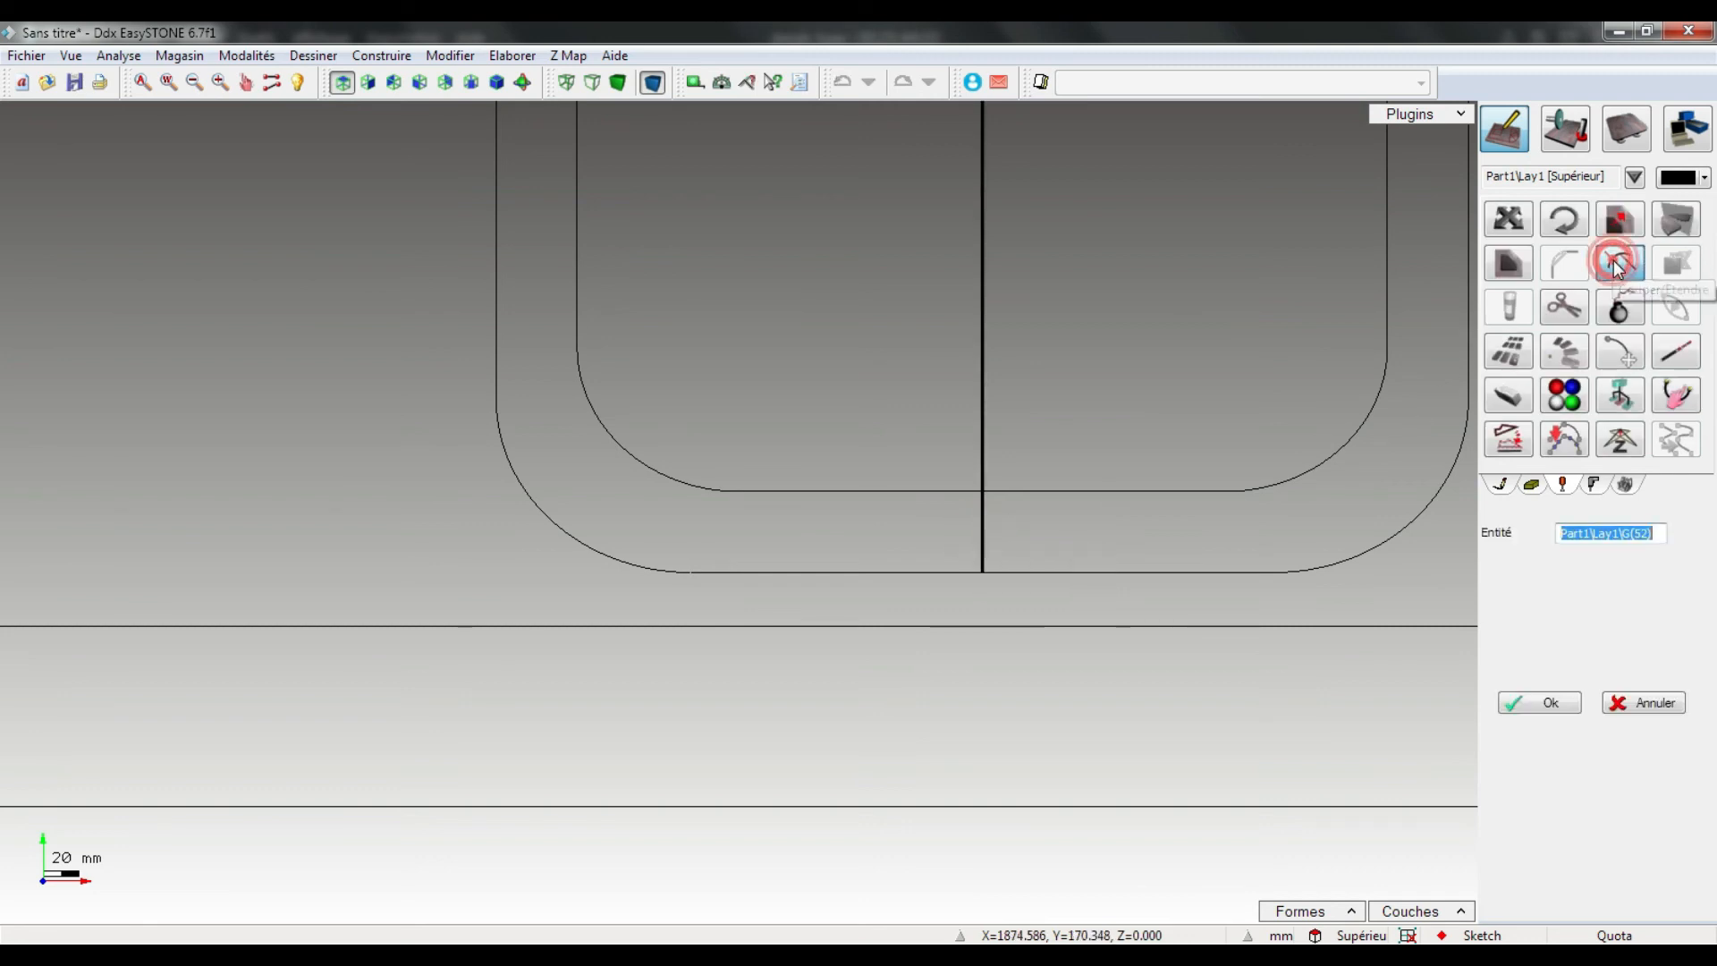
left_click(1020, 490)
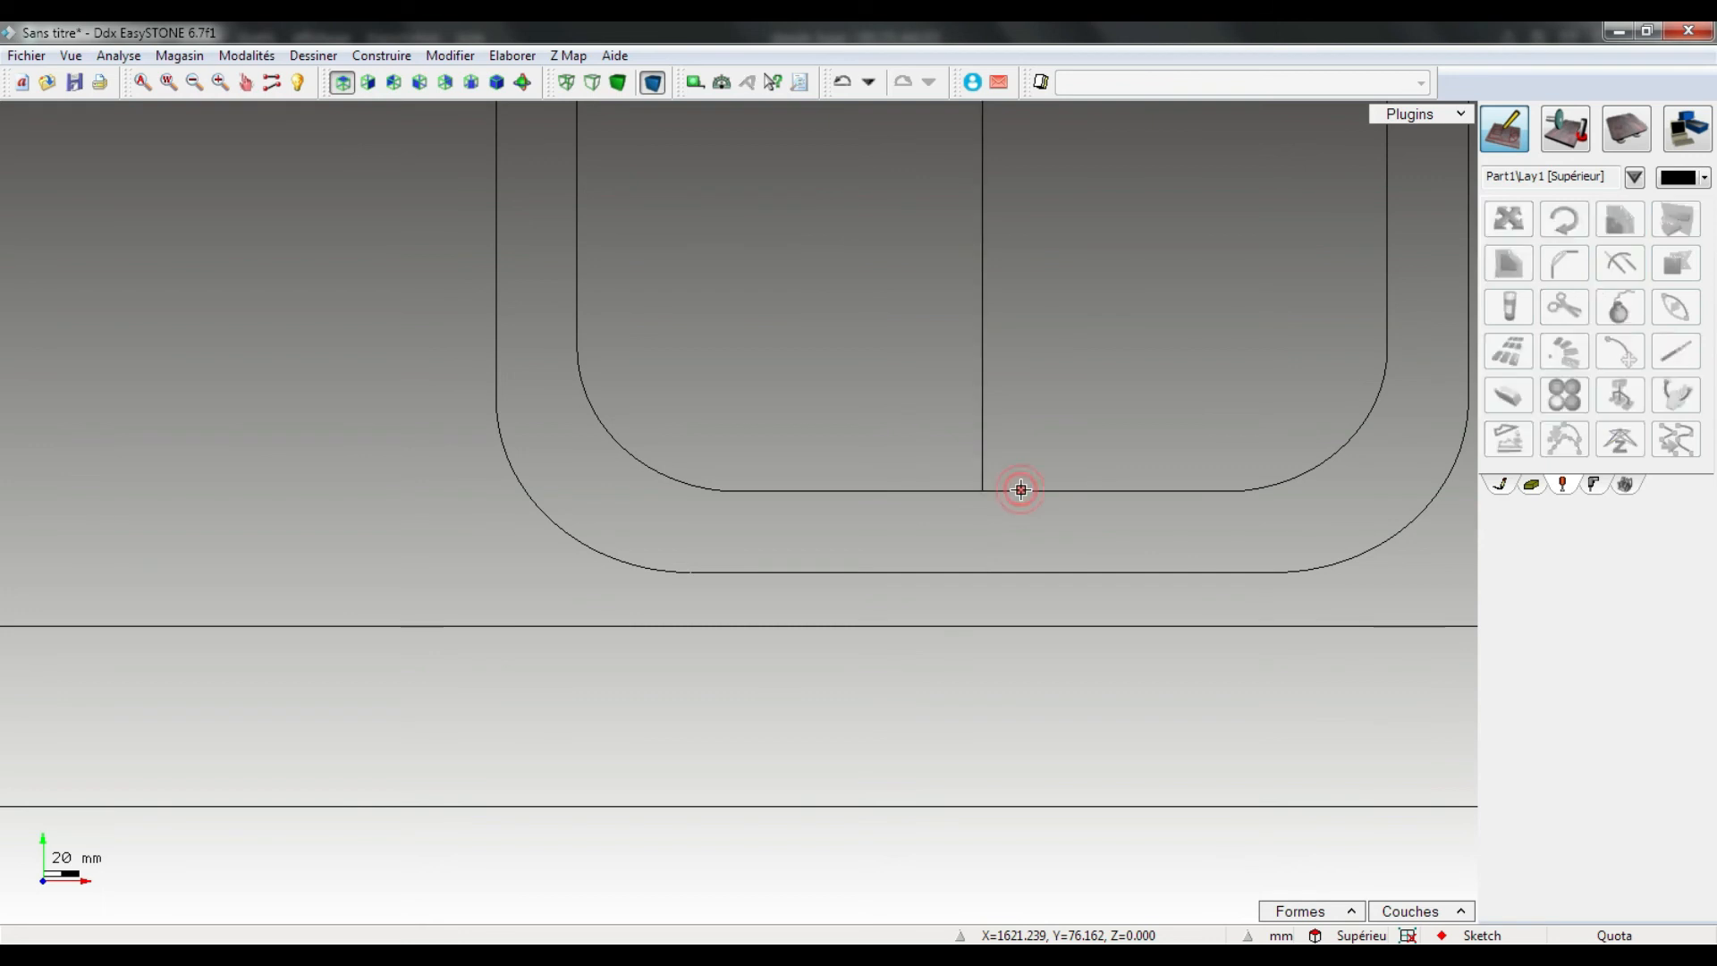
Extend the vertical construction line upward to the top edge of the inner rounded rectangle.
scroll(1023, 489, "down", 4)
middle_click_drag(1077, 362, 978, 518)
scroll(977, 518, "down", 1)
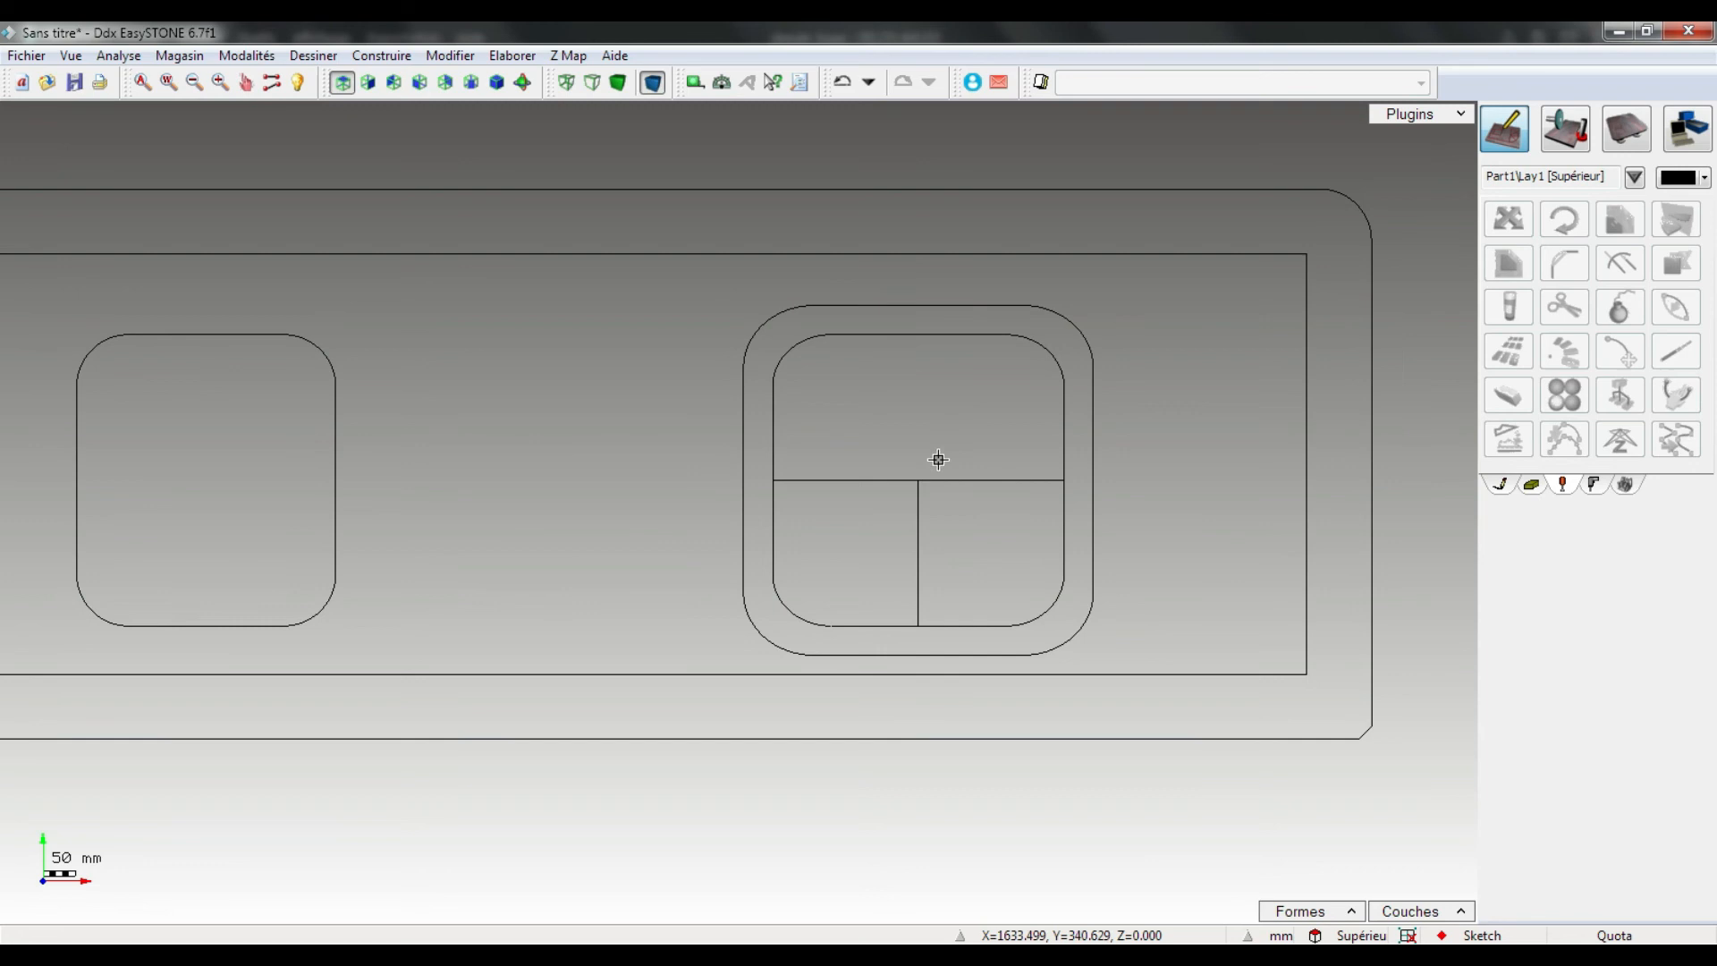
left_click(918, 502)
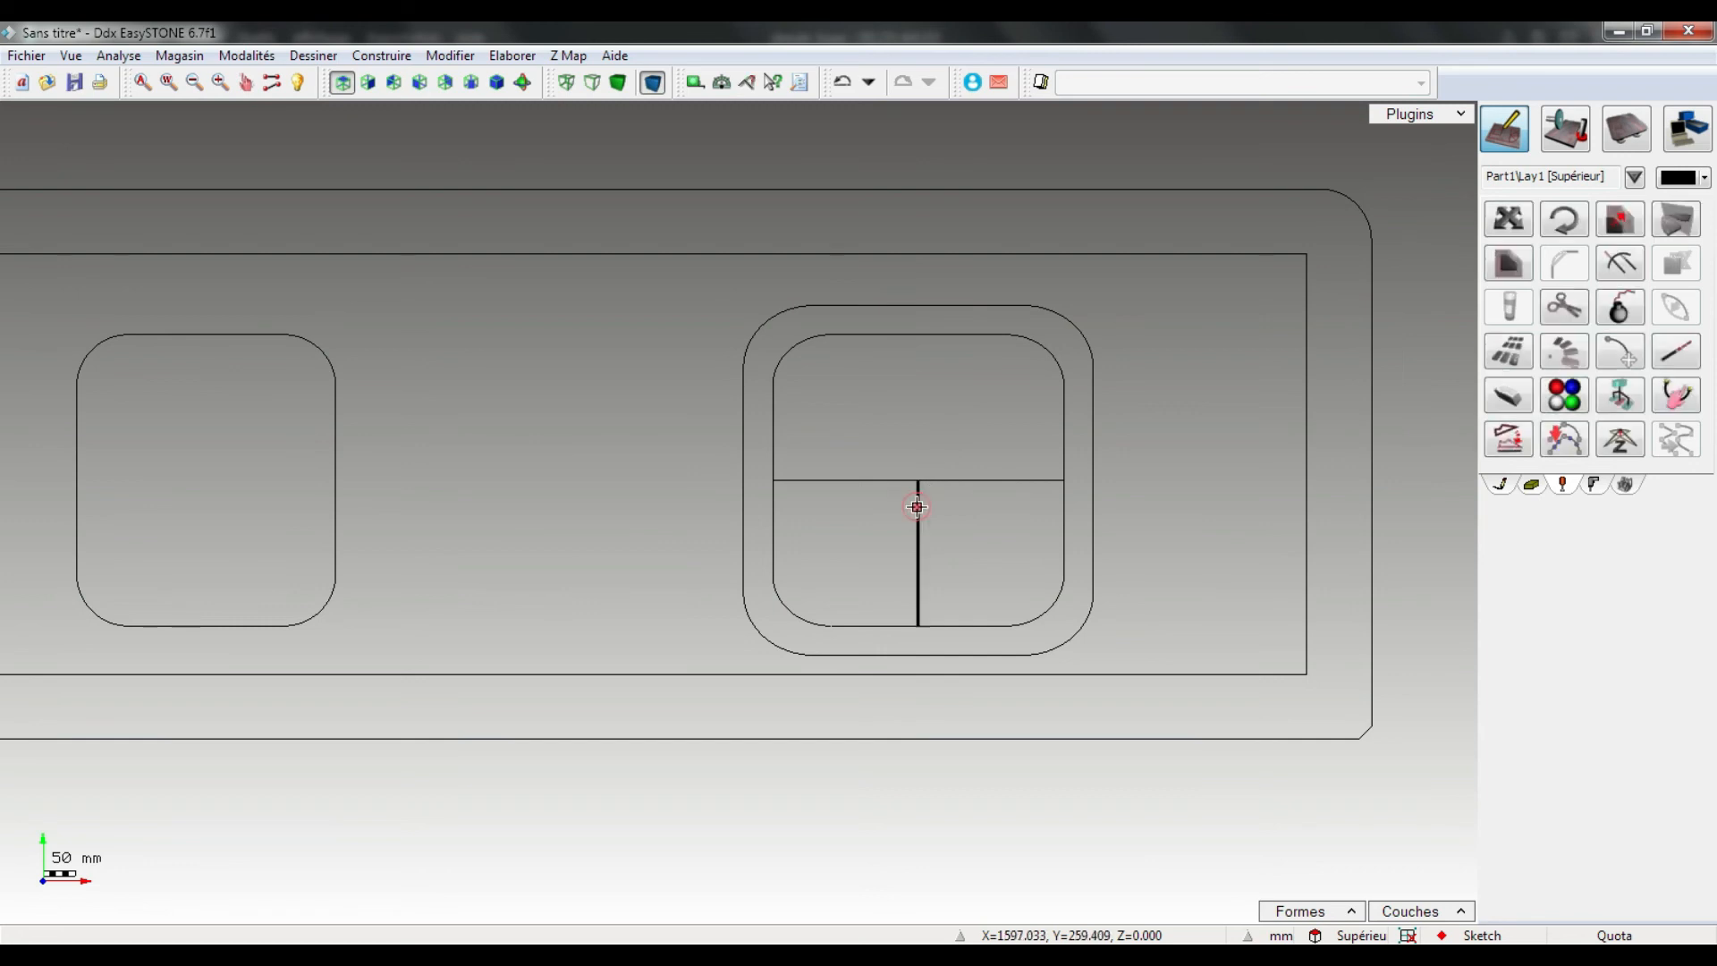
left_click(1621, 265)
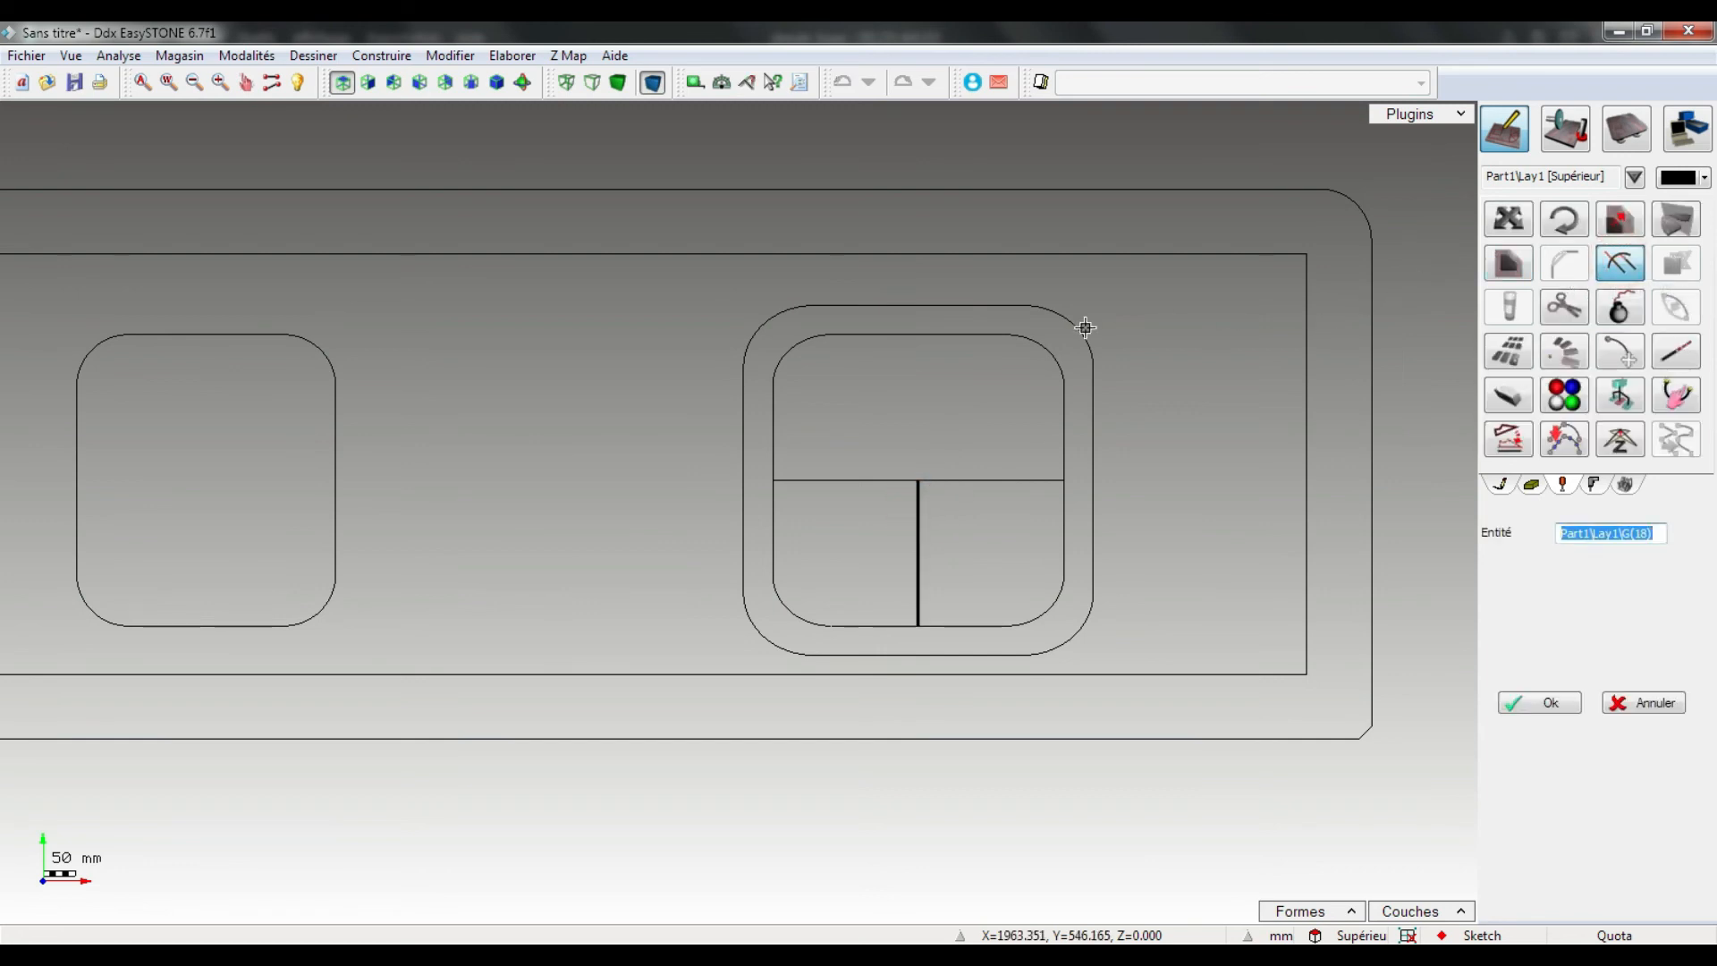
left_click(967, 334)
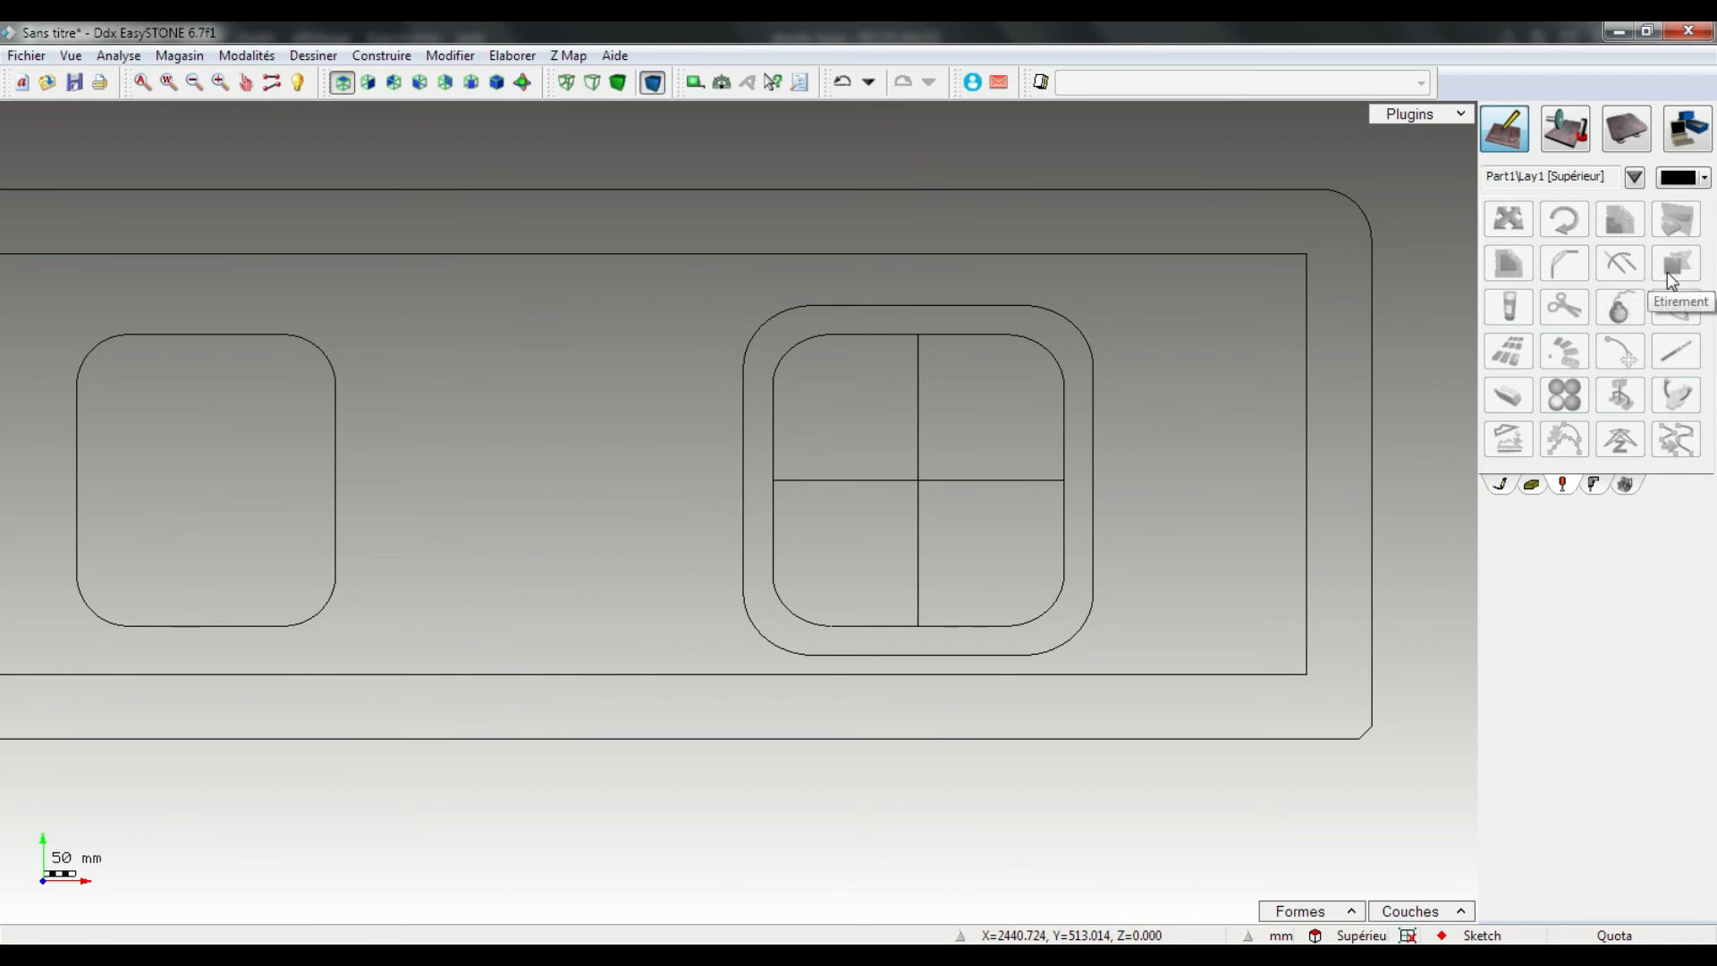
Split the horizontal construction line at its crossing with the vertical line, using Automatic snapping, and select each half to check the cut.
left_click(1559, 309)
left_click(869, 482)
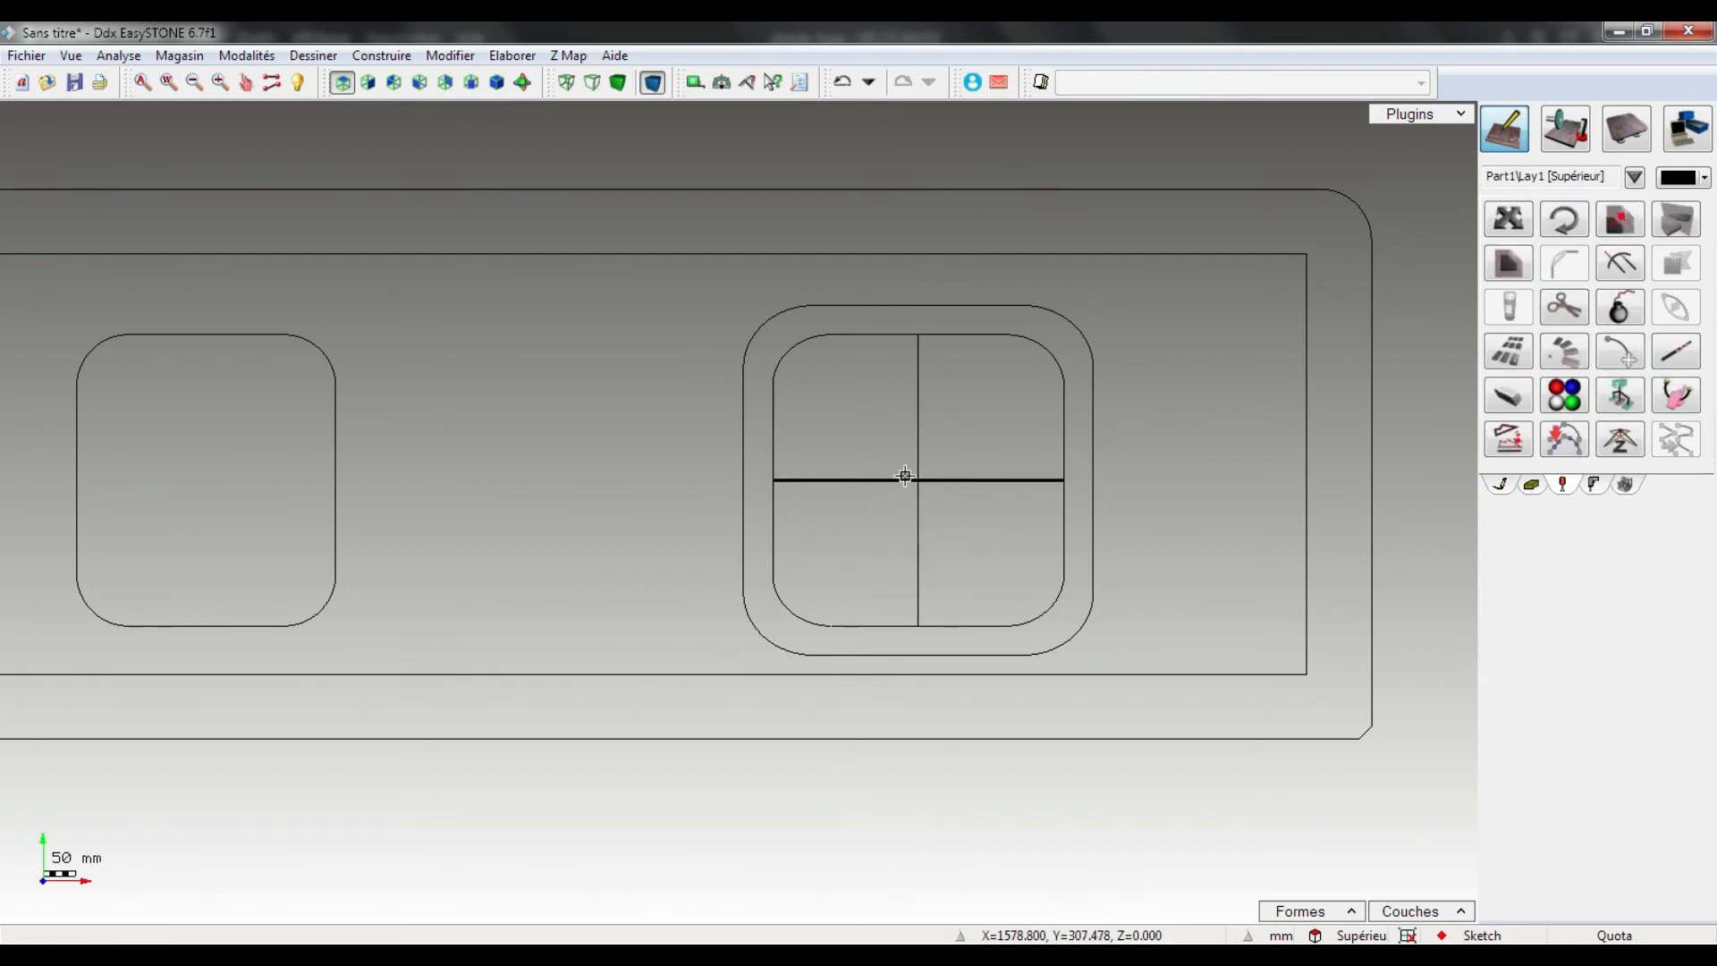
scroll(905, 479, "up", 2)
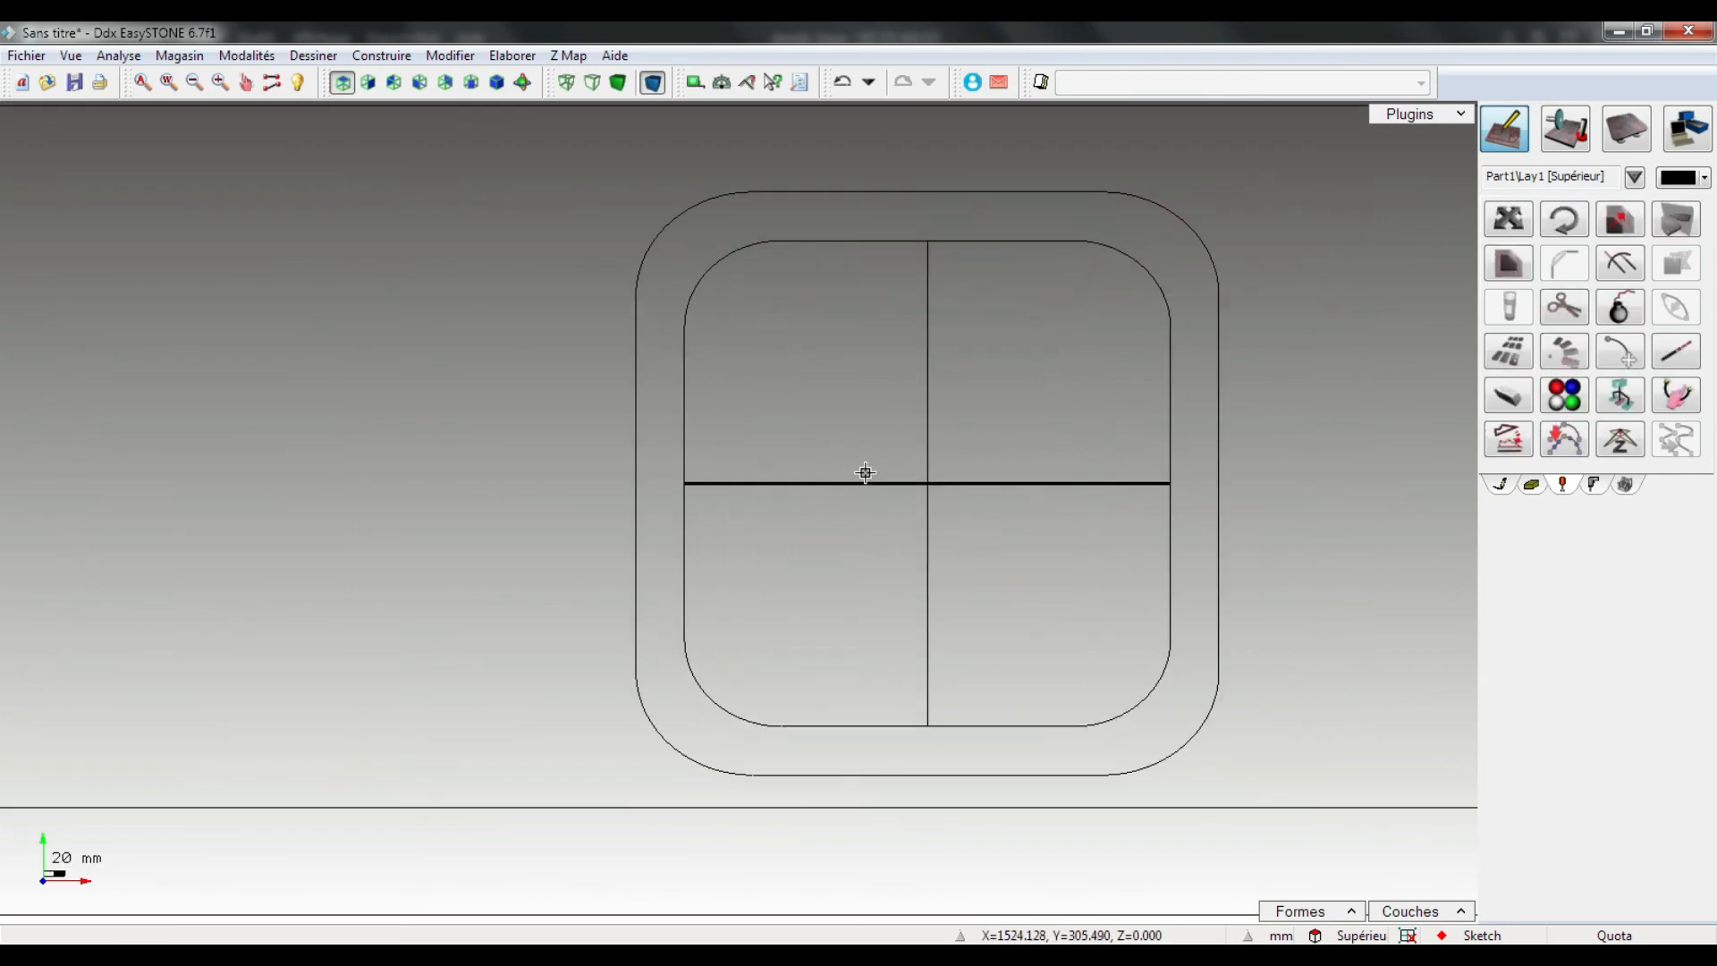
left_click(1566, 309)
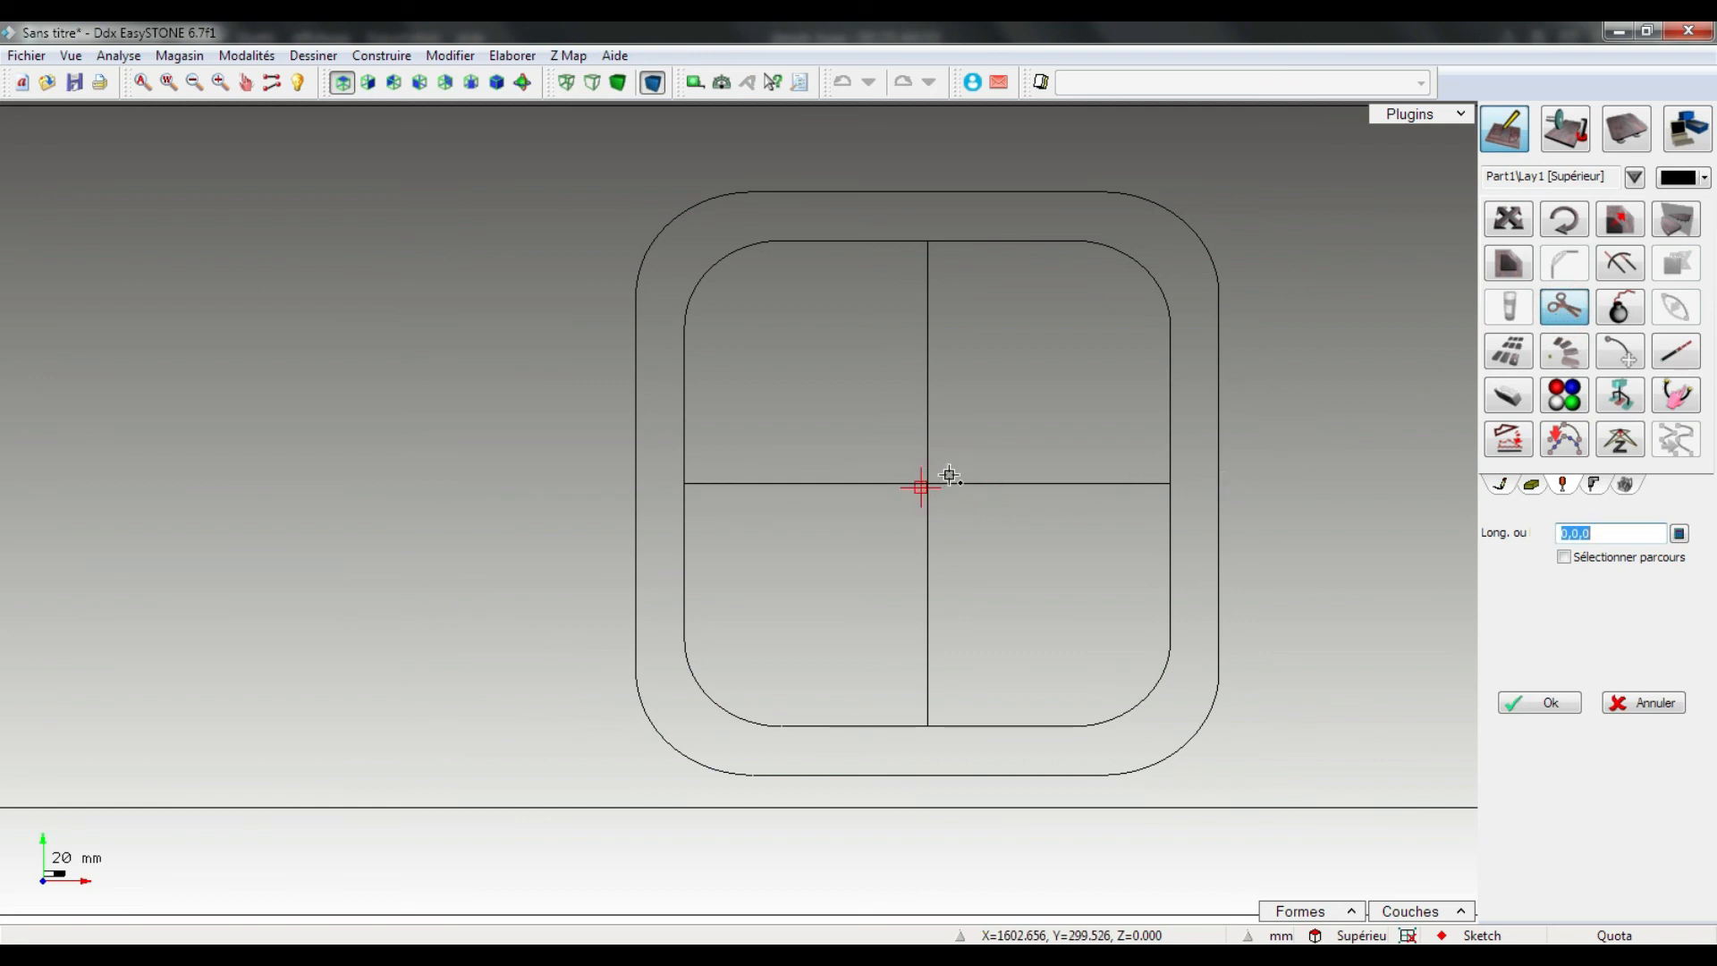
left_click(1453, 935)
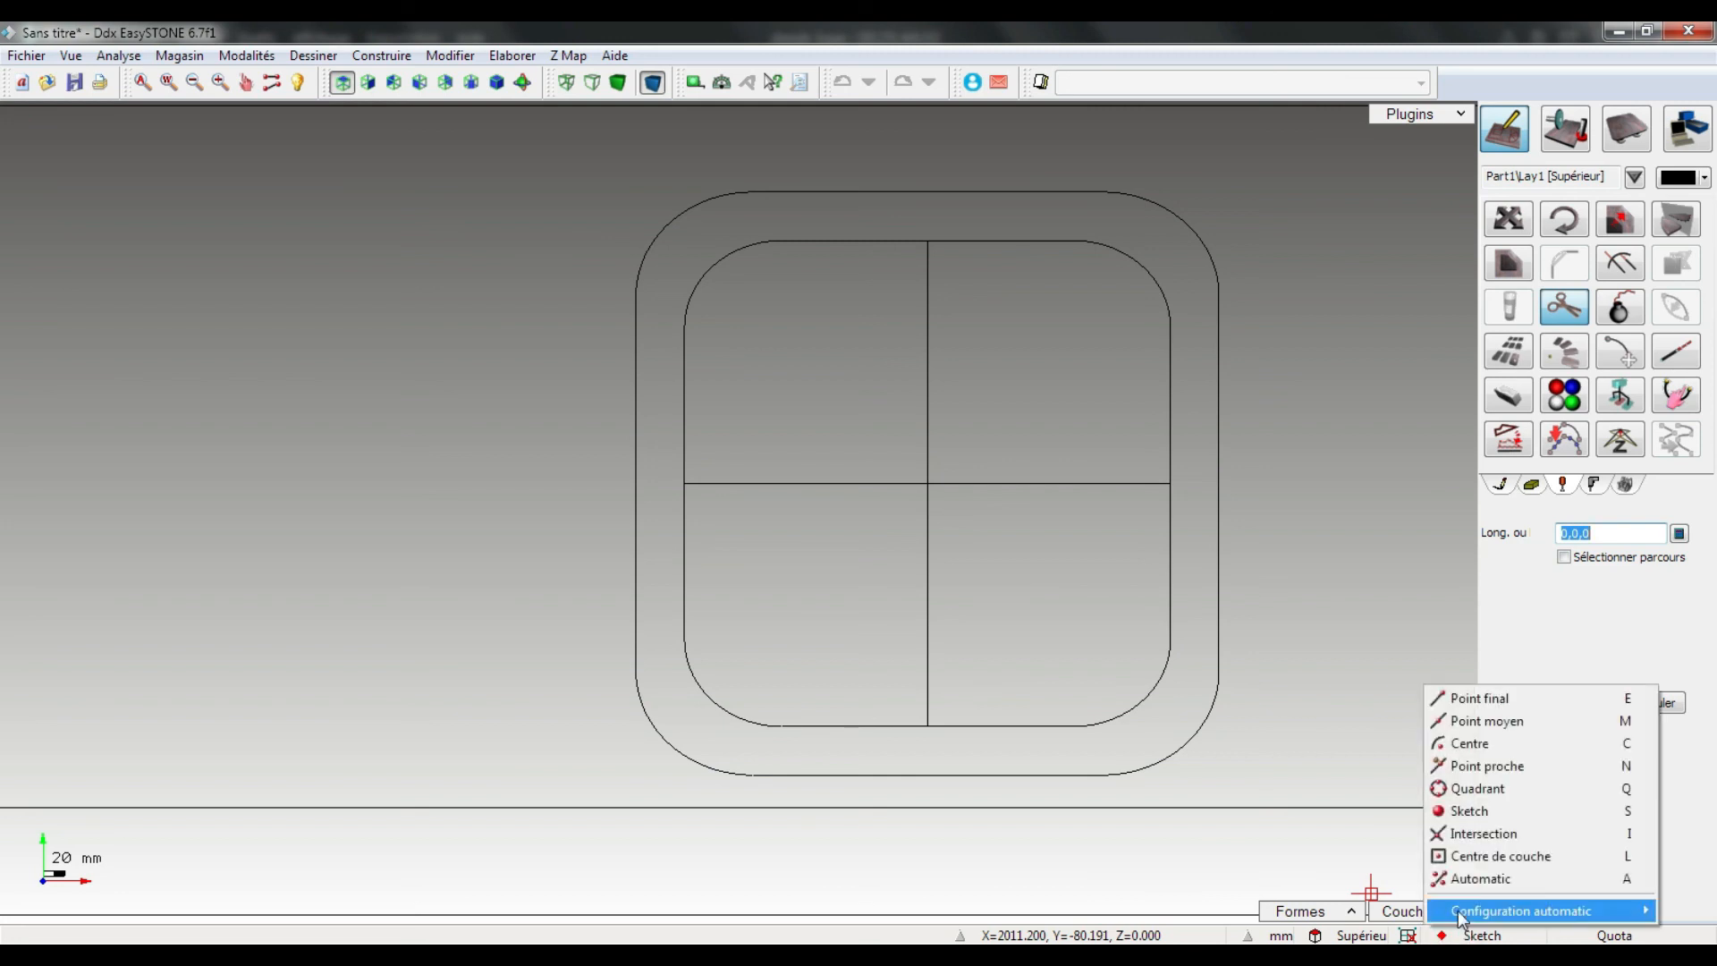
left_click(1467, 879)
scroll(921, 490, "up", 2)
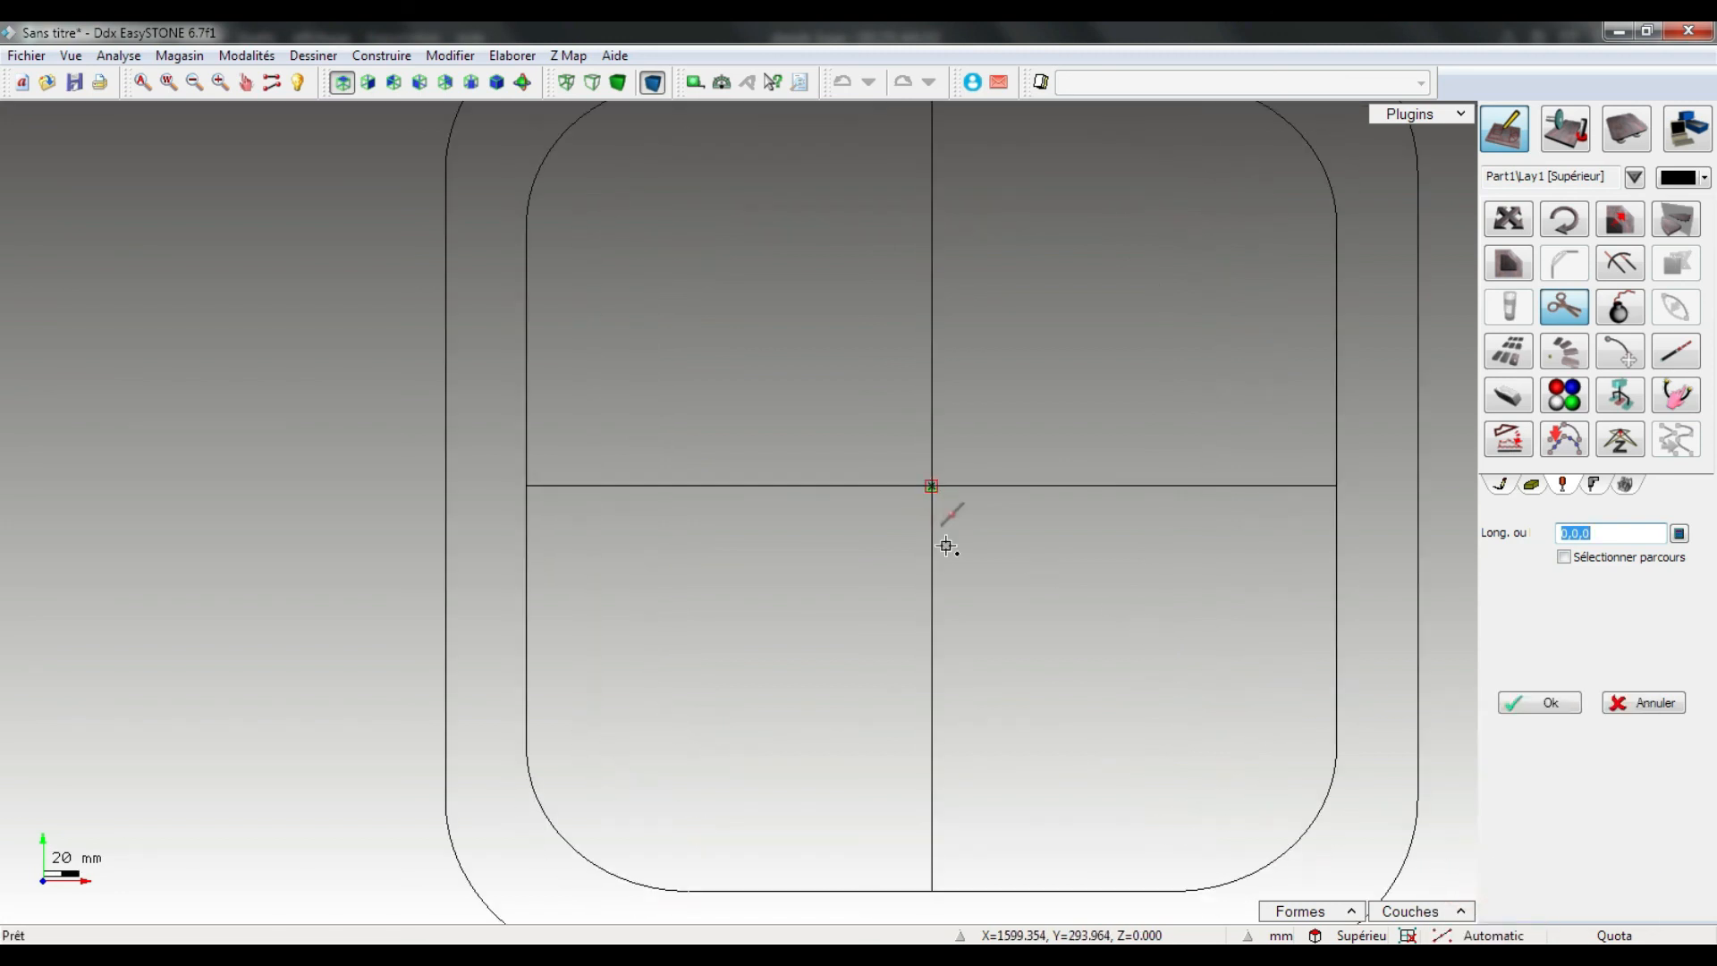
left_click(931, 488)
left_click(762, 470)
left_click(825, 485)
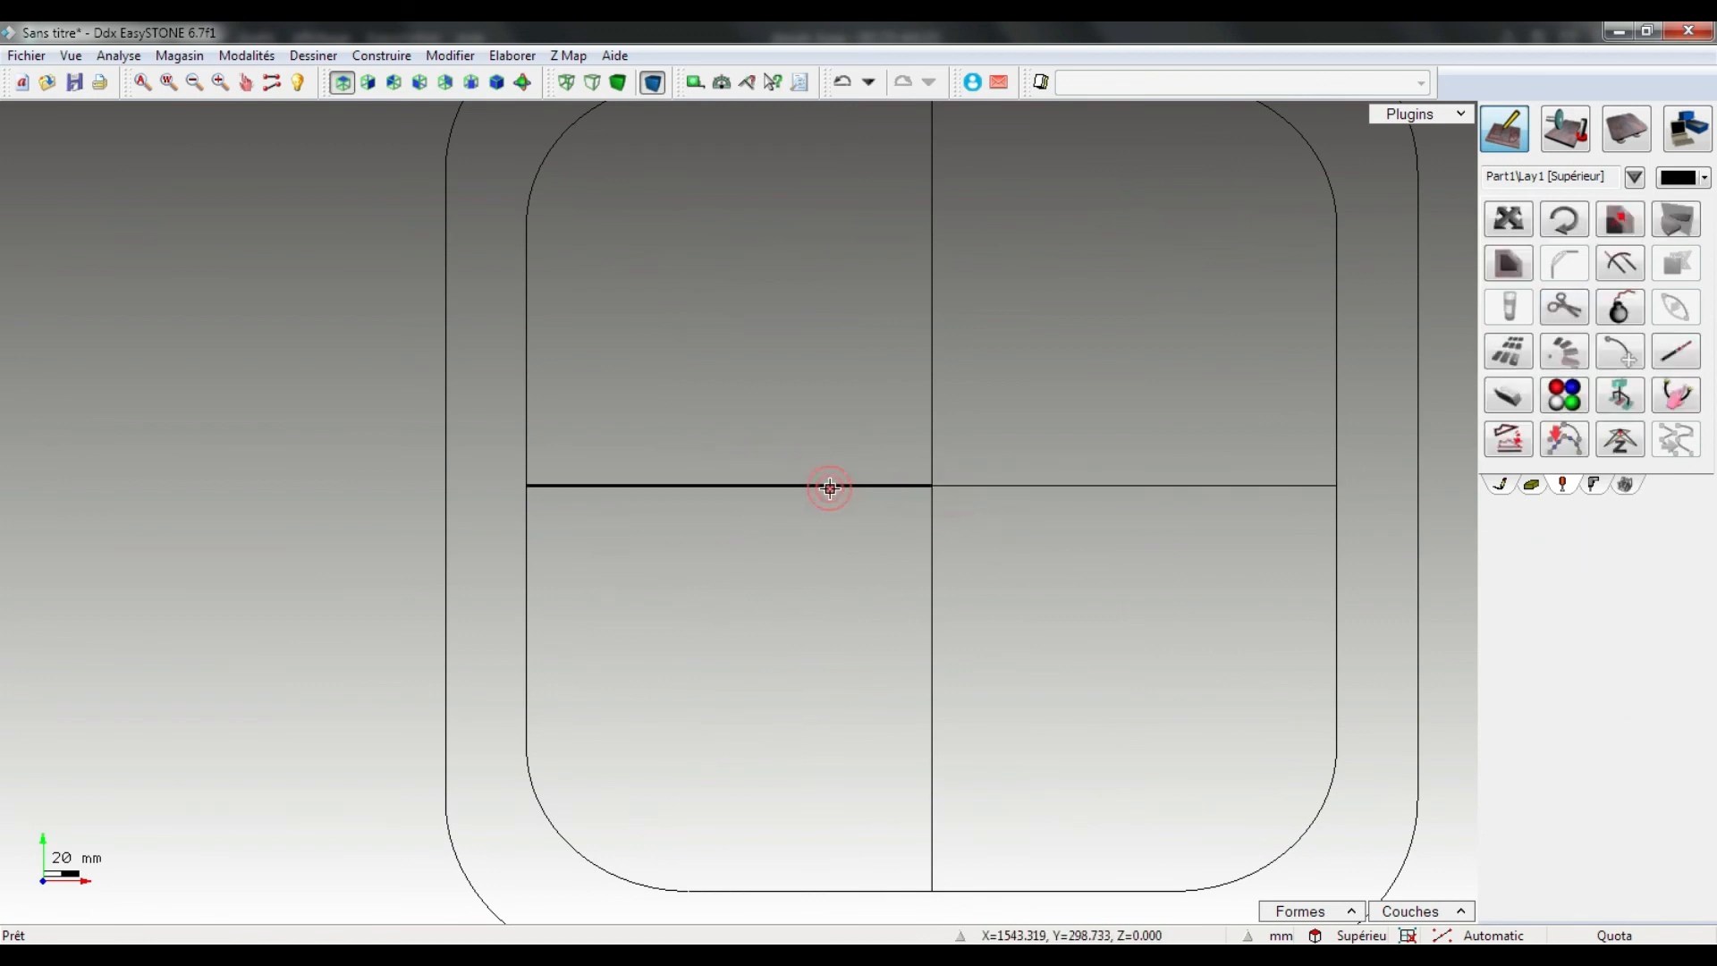
left_click(980, 492)
left_click(978, 488)
left_click(981, 505)
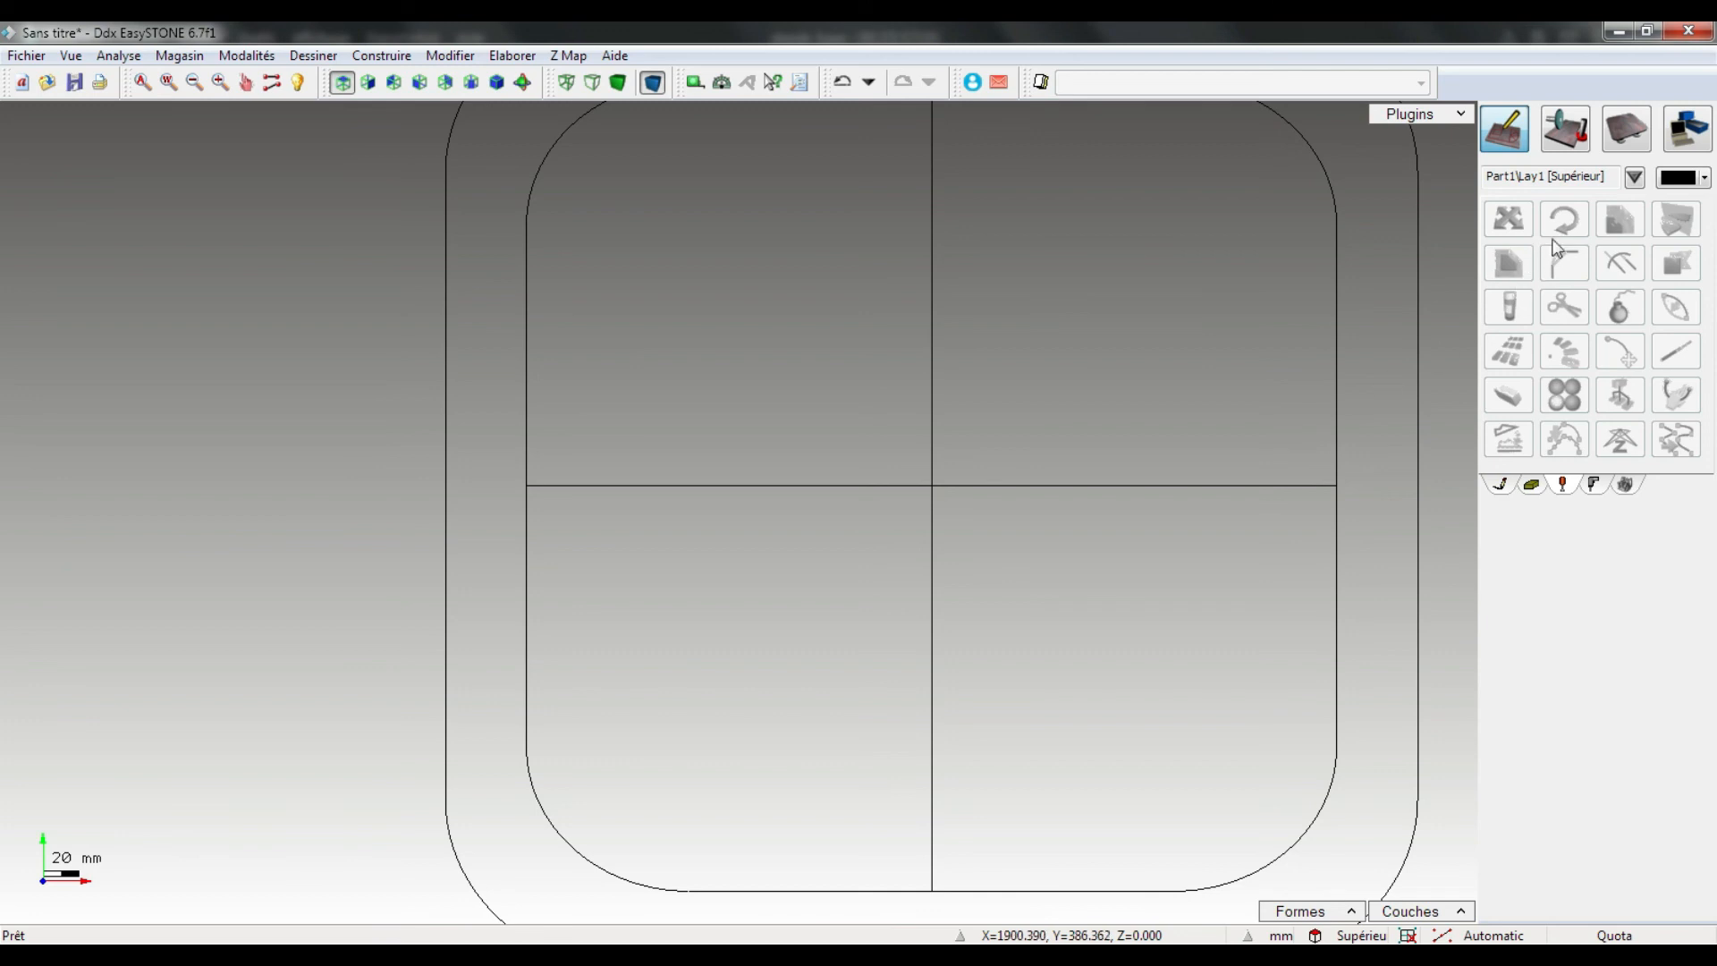
left_click(1501, 487)
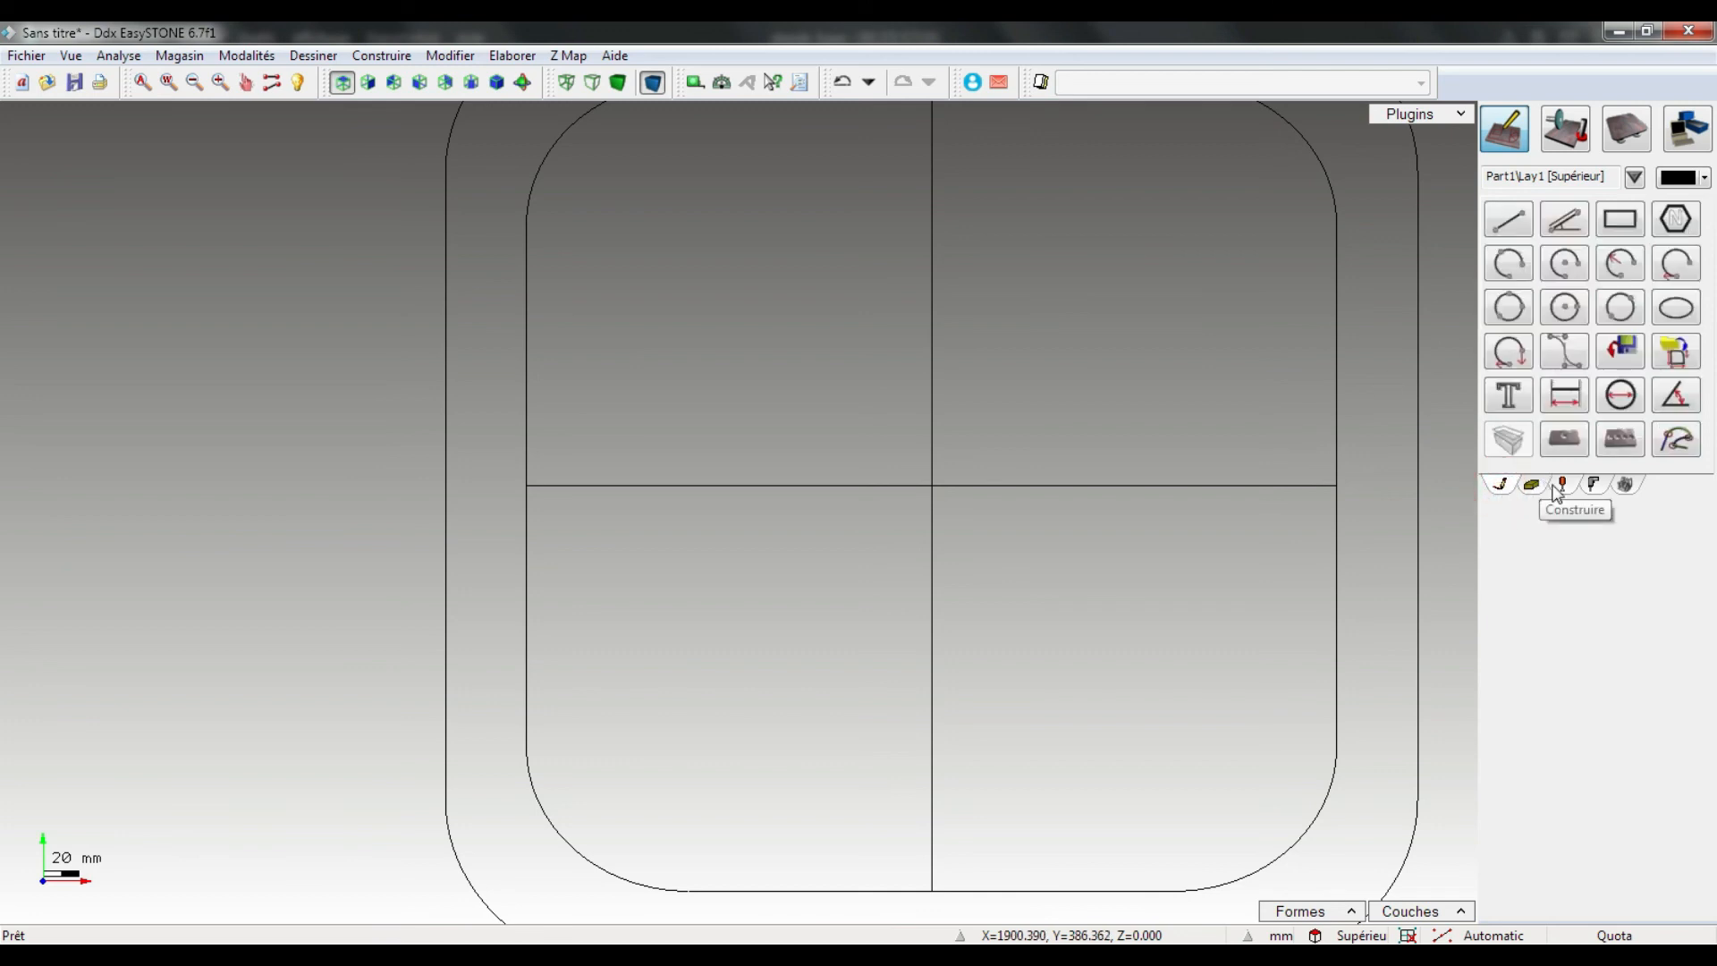
left_click(1531, 485)
left_click(1566, 487)
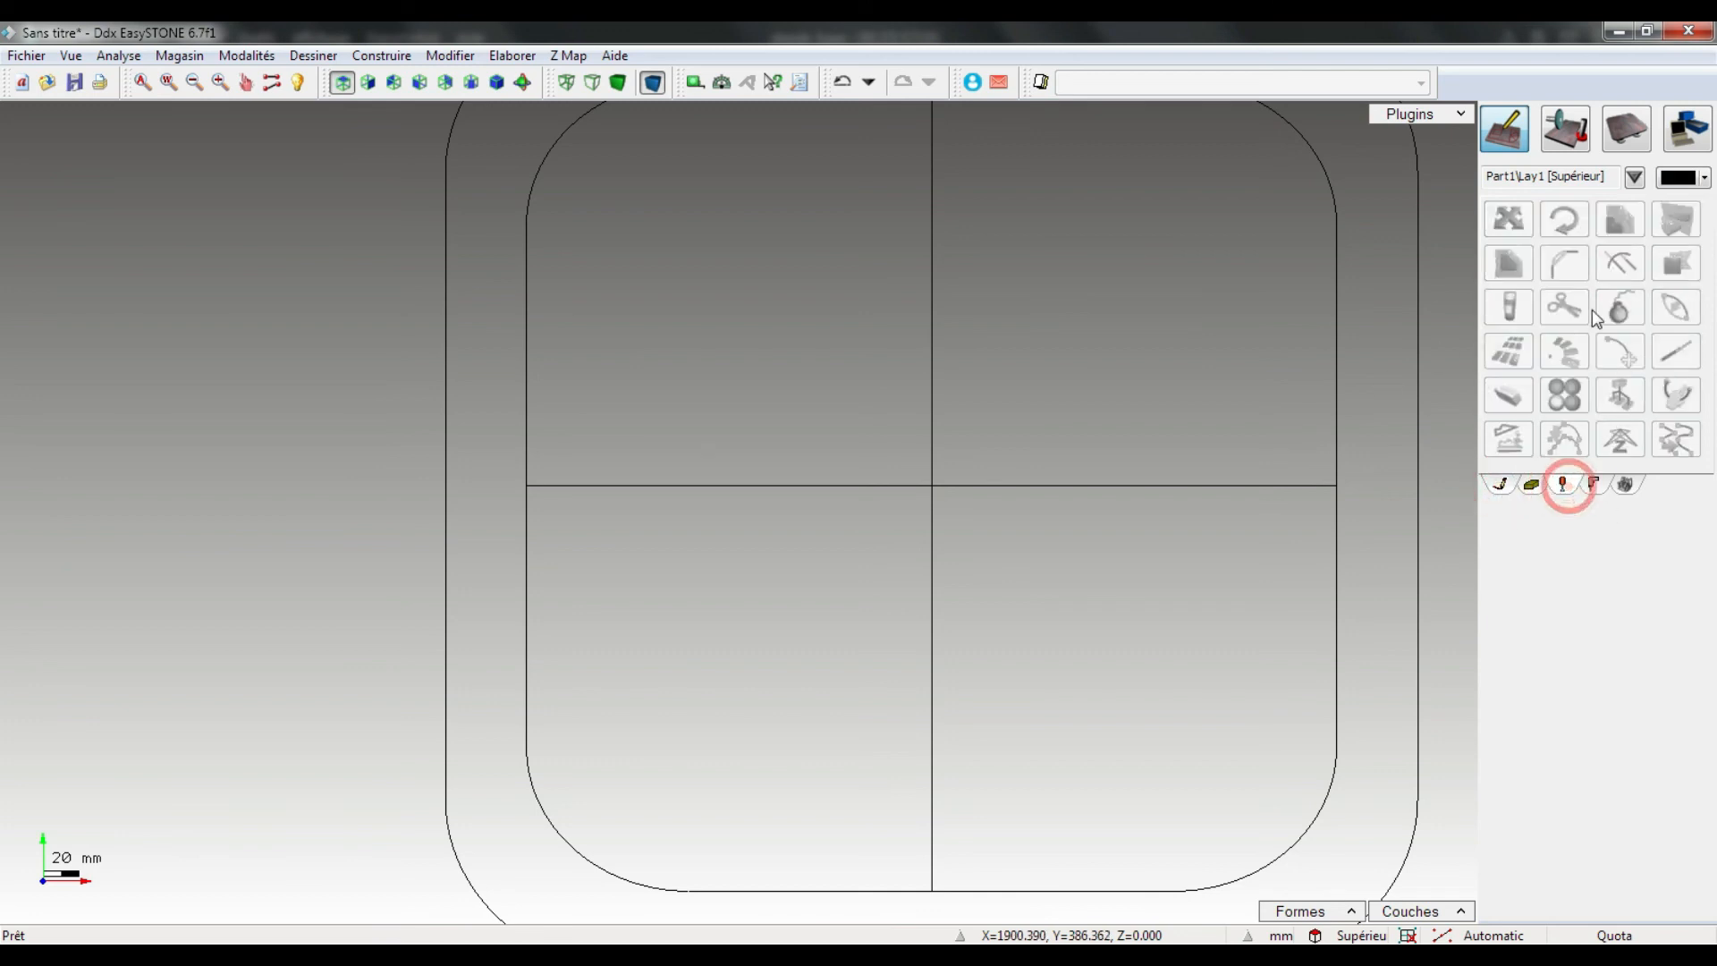